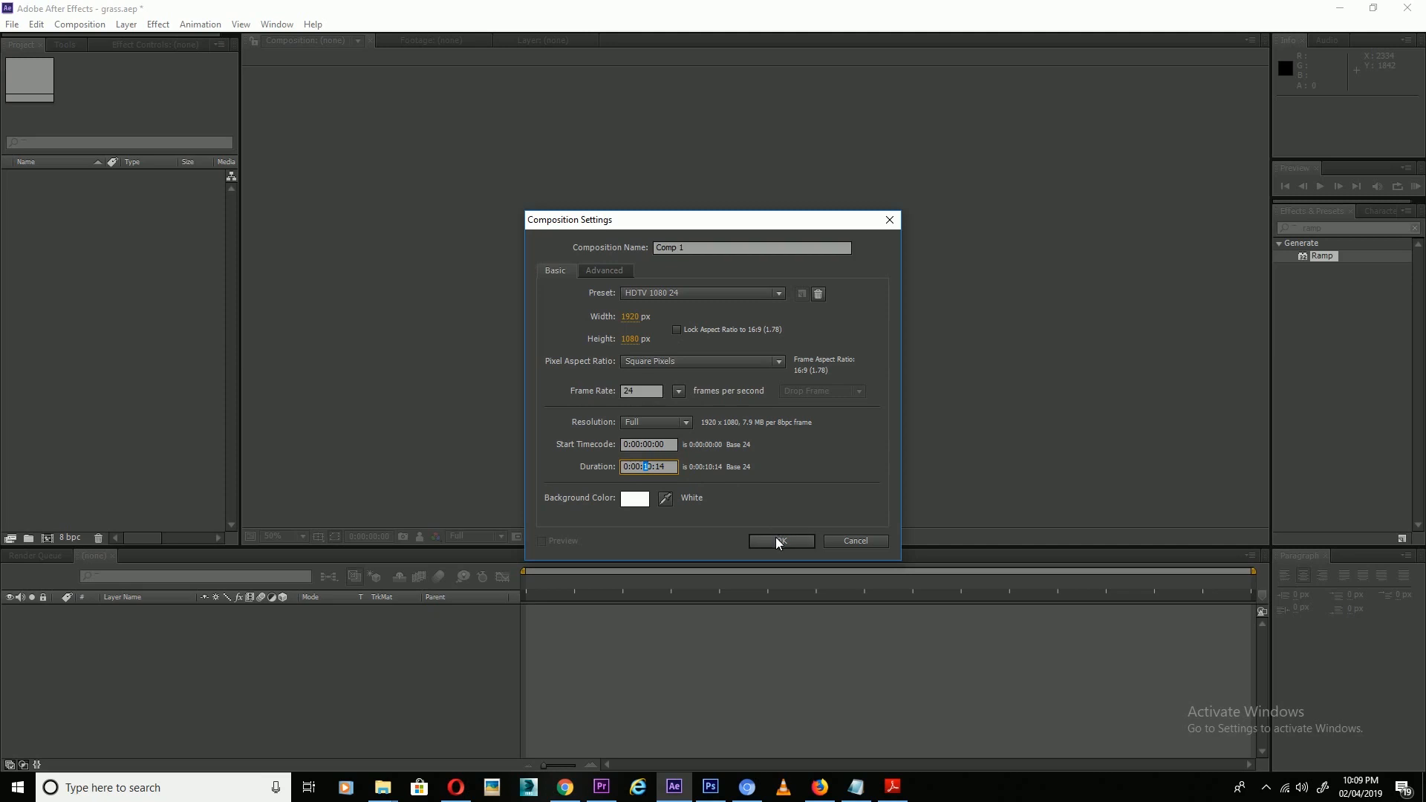
Confirm Comp 1 at 1920×1080, 24 fps with a white background.
{"action": "left_click", "coordinate": [783, 539]}
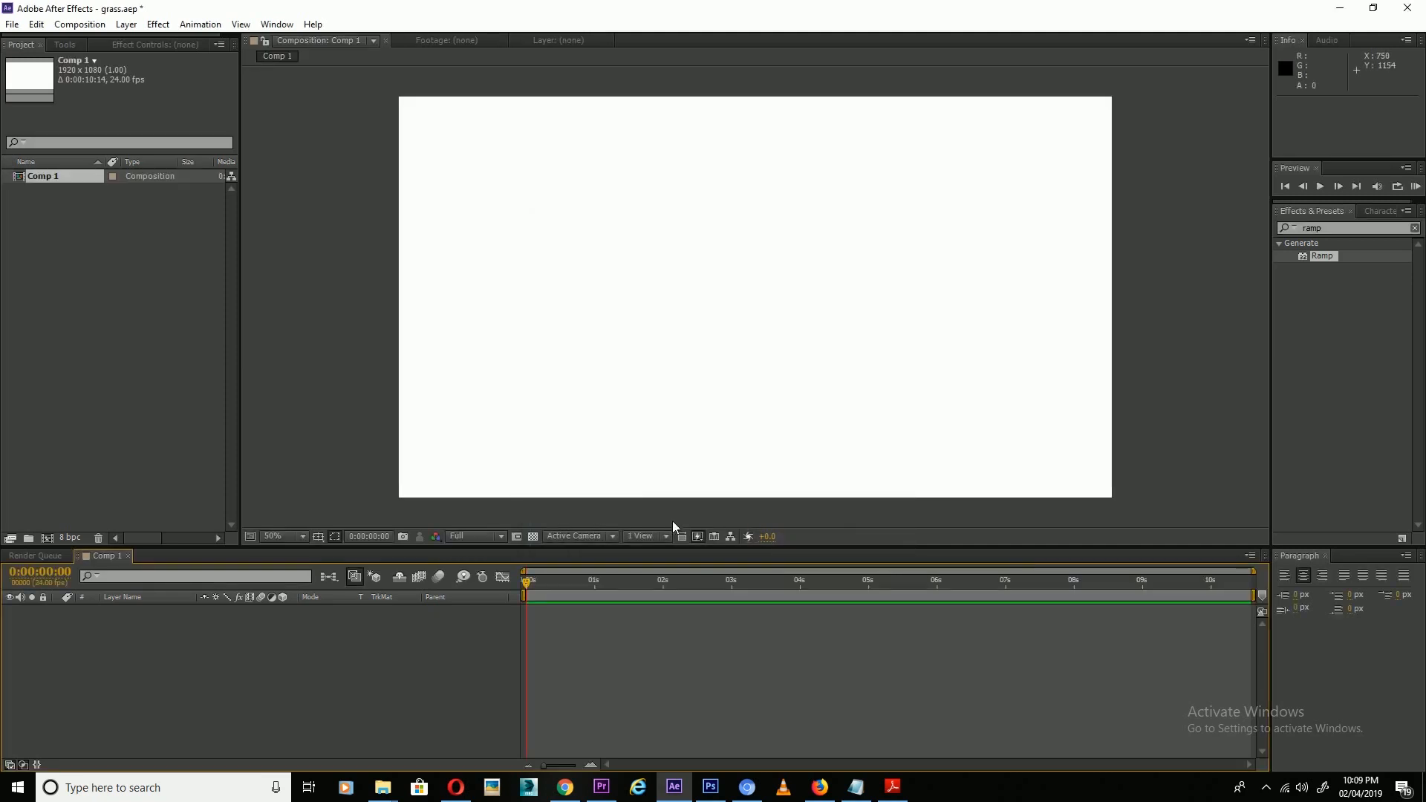
Create a text layer with the person's first name and surname on two lines.
{"action": "left_click", "coordinate": [74, 44]}
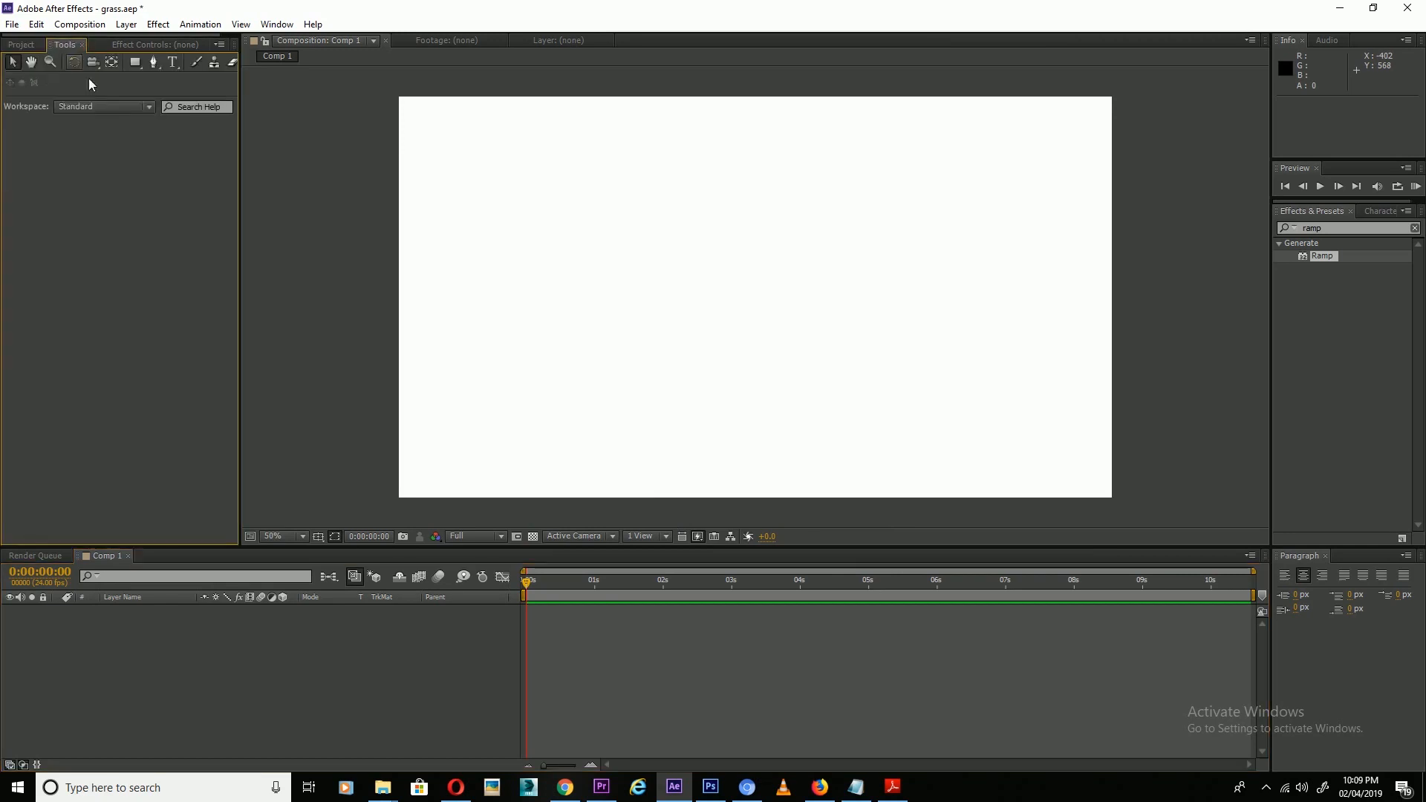
{"action": "left_click", "coordinate": [172, 63]}
{"action": "left_click", "coordinate": [569, 256]}
{"action": "key", "text": "Return"}
Set the text size to 322 px with Auto leading.
{"action": "left_click_drag", "start_coordinate": [858, 437], "coordinate": [990, 456]}
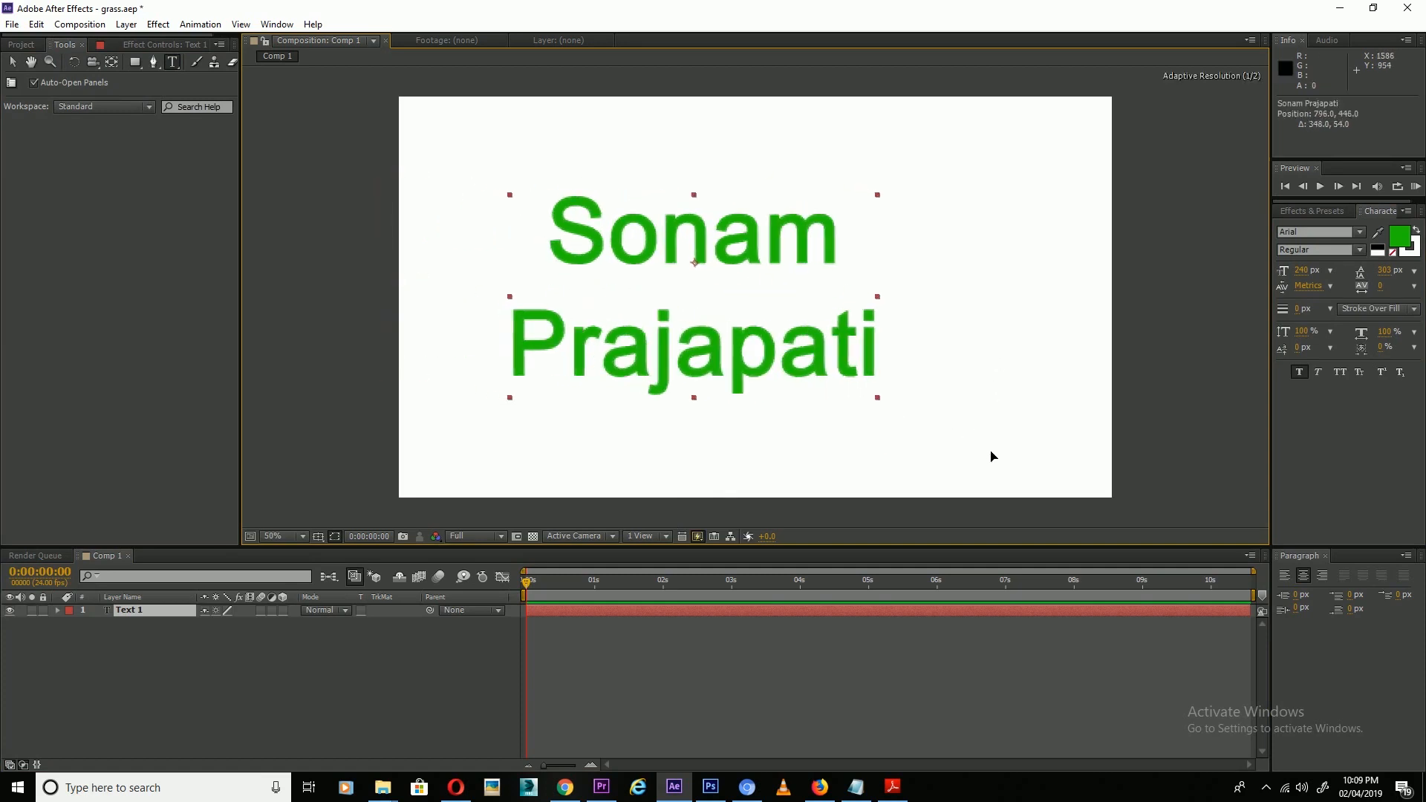
{"action": "key", "text": "ctrl+a"}
{"action": "left_click_drag", "start_coordinate": [1302, 270], "coordinate": [1337, 271]}
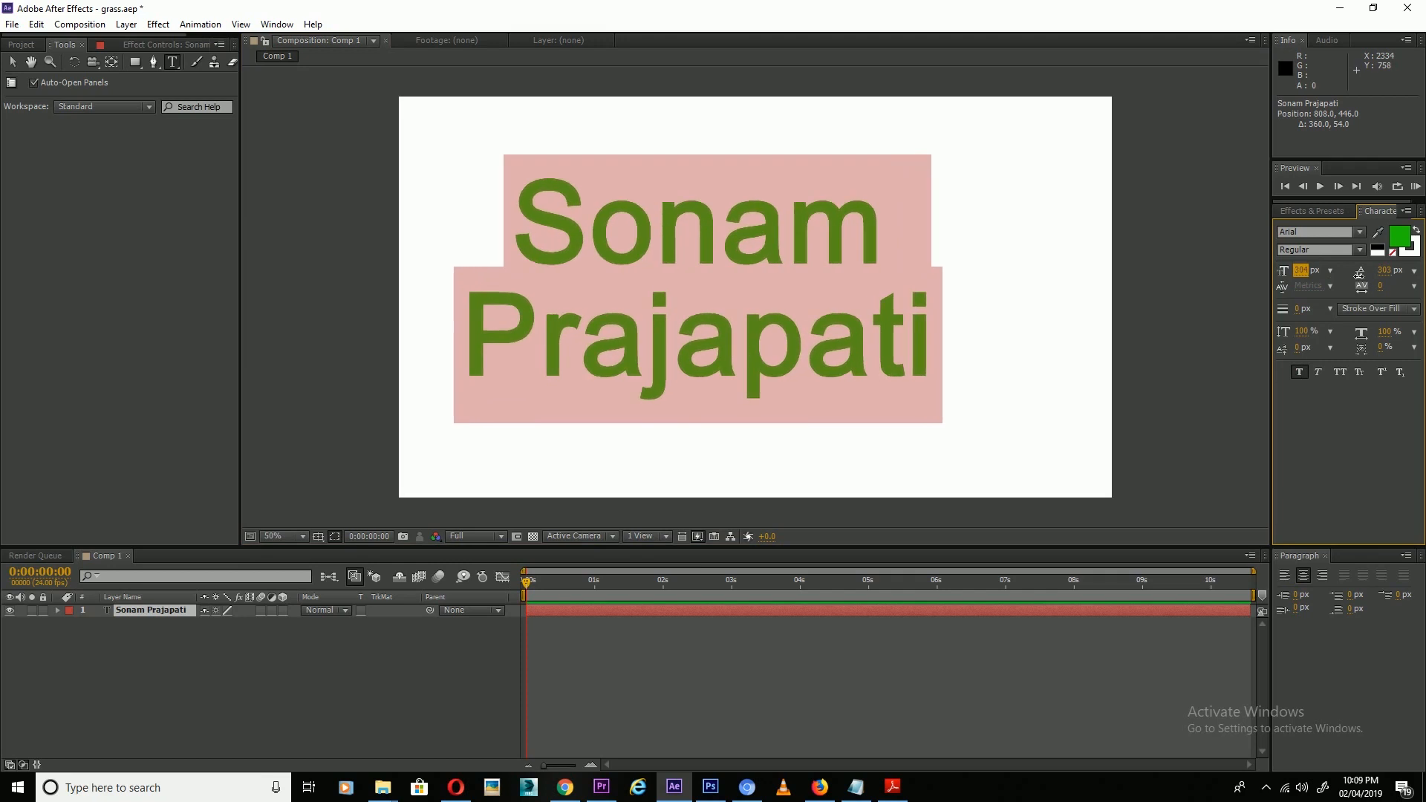
{"action": "left_click", "coordinate": [1414, 271]}
{"action": "left_click", "coordinate": [1371, 281]}
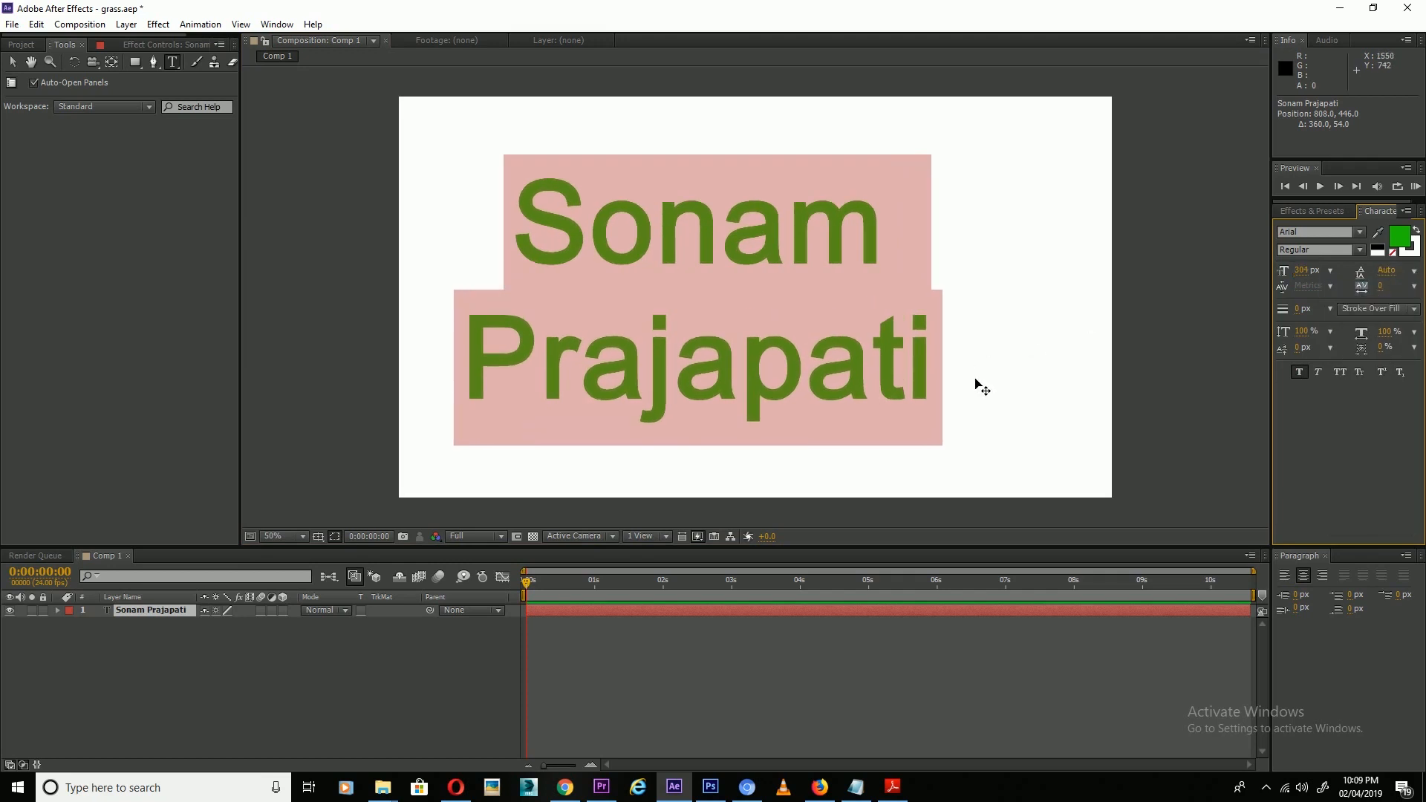
{"action": "left_click_drag", "start_coordinate": [974, 452], "coordinate": [1013, 448]}
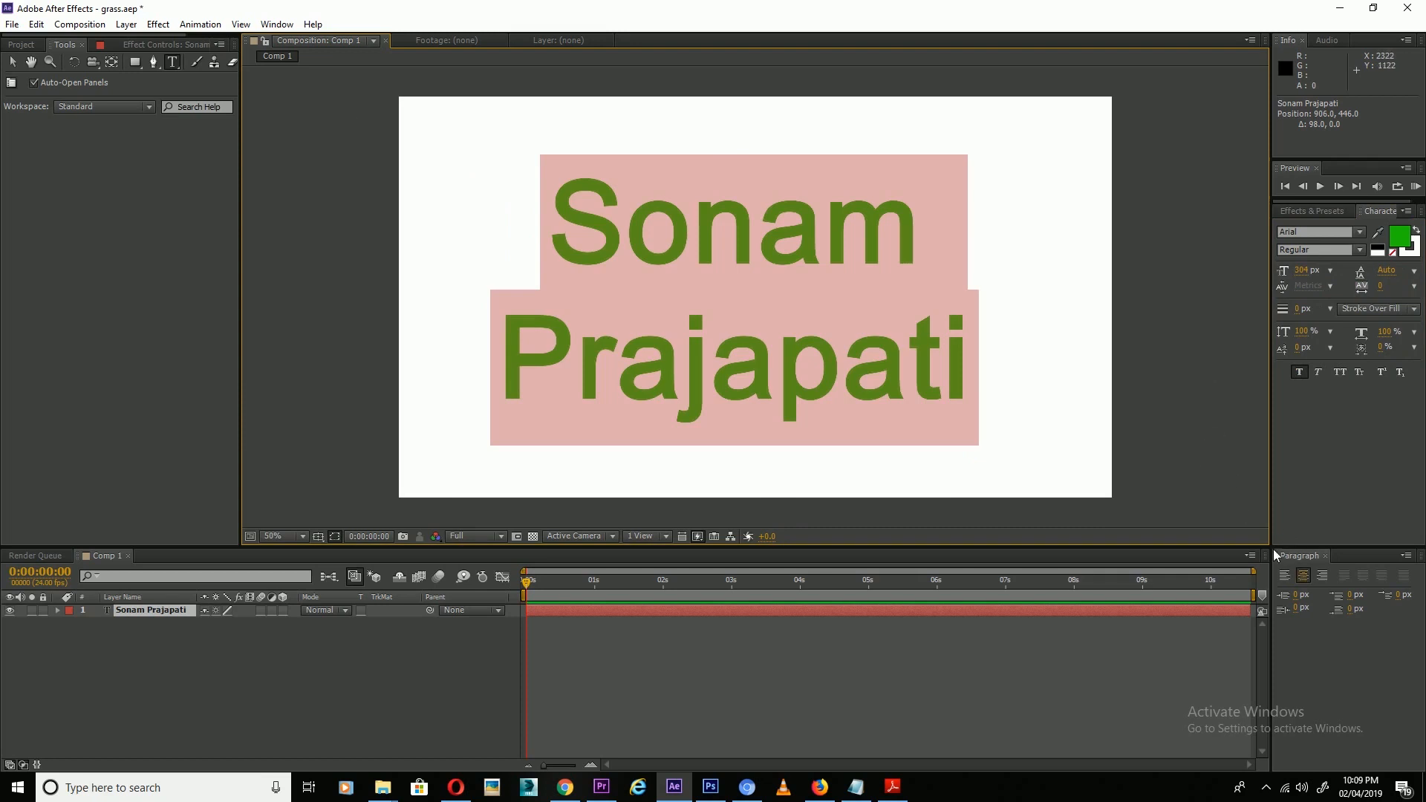
{"action": "left_click_drag", "start_coordinate": [1303, 271], "coordinate": [1316, 271]}
Move the text block to the centre of the canvas.
{"action": "left_click", "coordinate": [13, 61]}
{"action": "left_click_drag", "start_coordinate": [636, 230], "coordinate": [704, 208]}
{"action": "left_click_drag", "start_coordinate": [644, 319], "coordinate": [654, 279]}
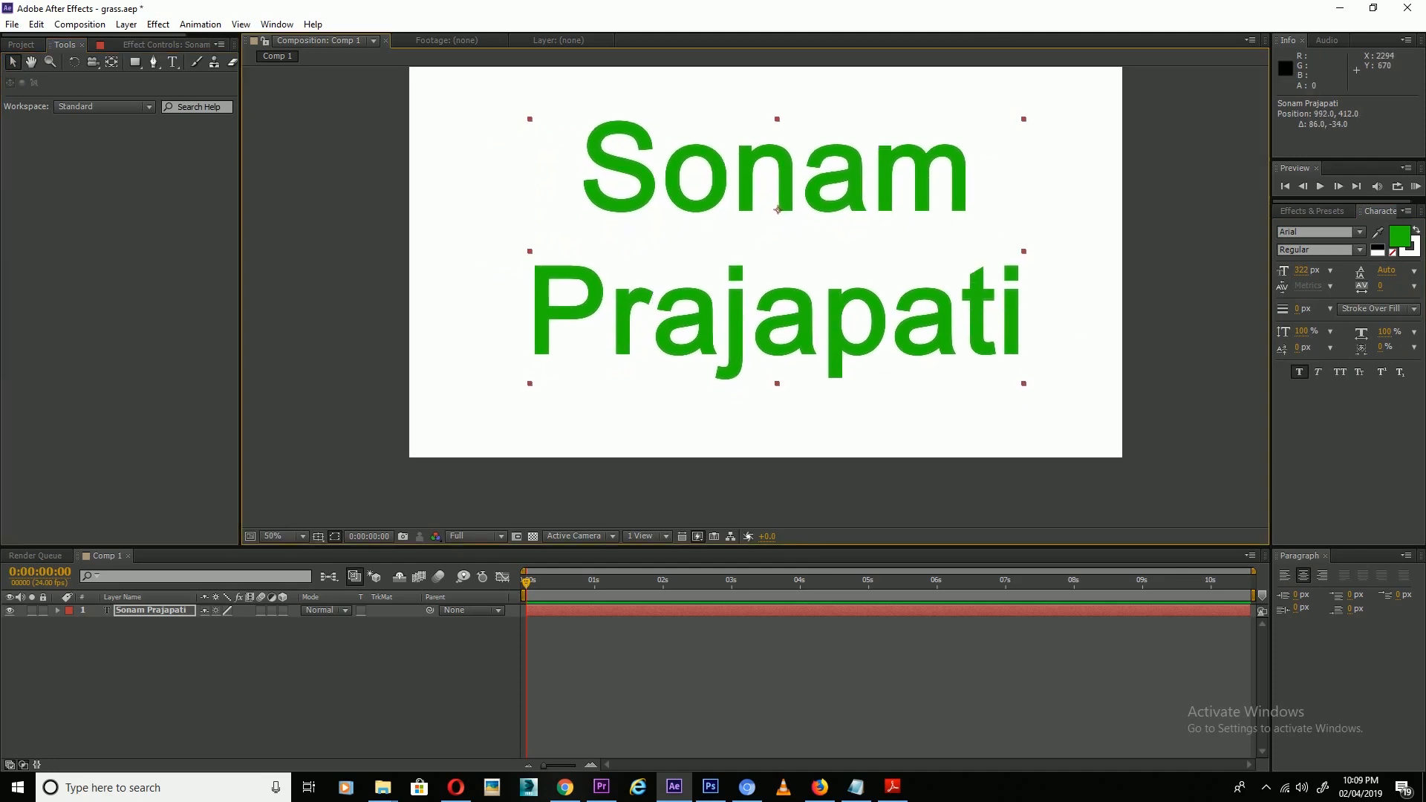
{"action": "left_click", "coordinate": [1312, 211]}
Search for Fractal Noise and apply it to the text layer.
{"action": "left_click", "coordinate": [1312, 228]}
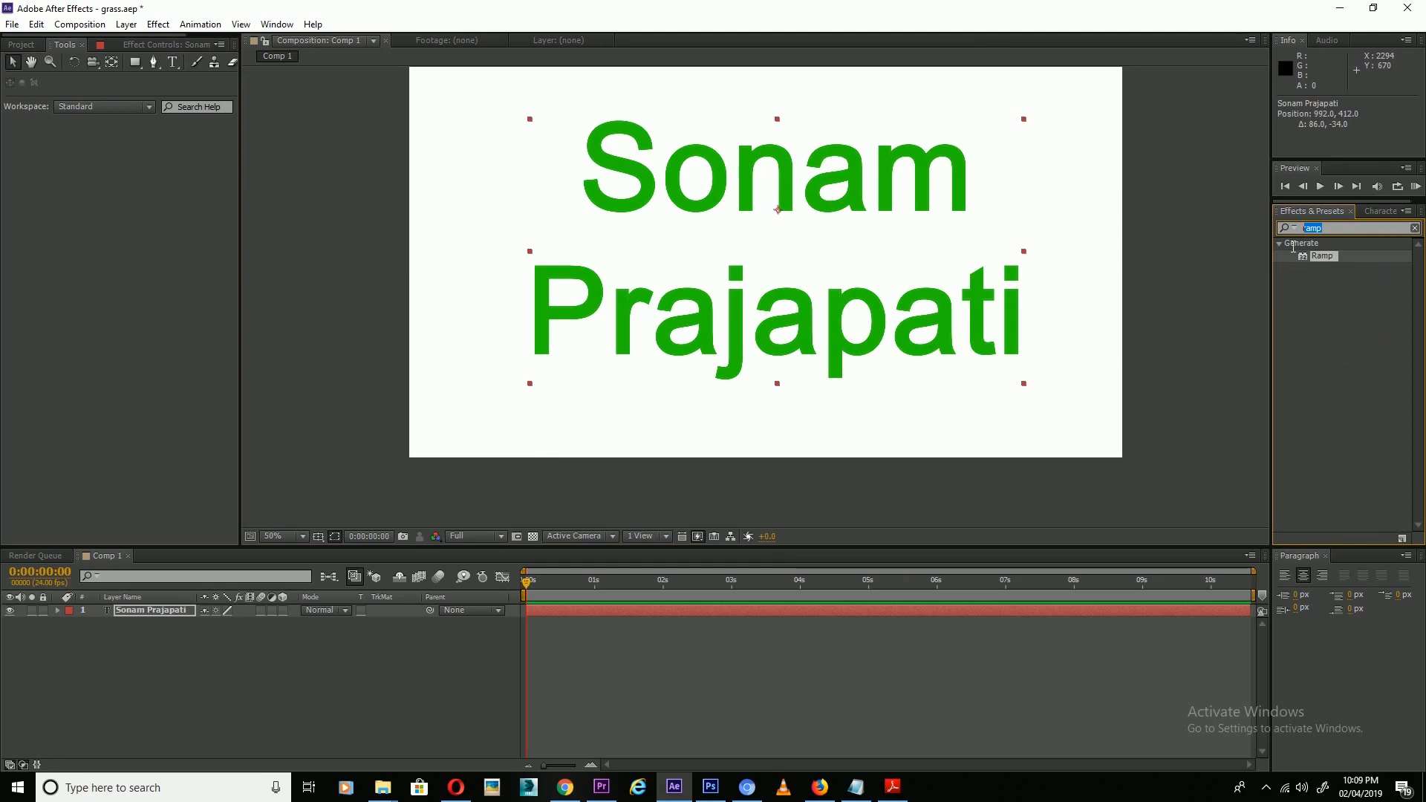
{"action": "key", "text": "BackSpace"}
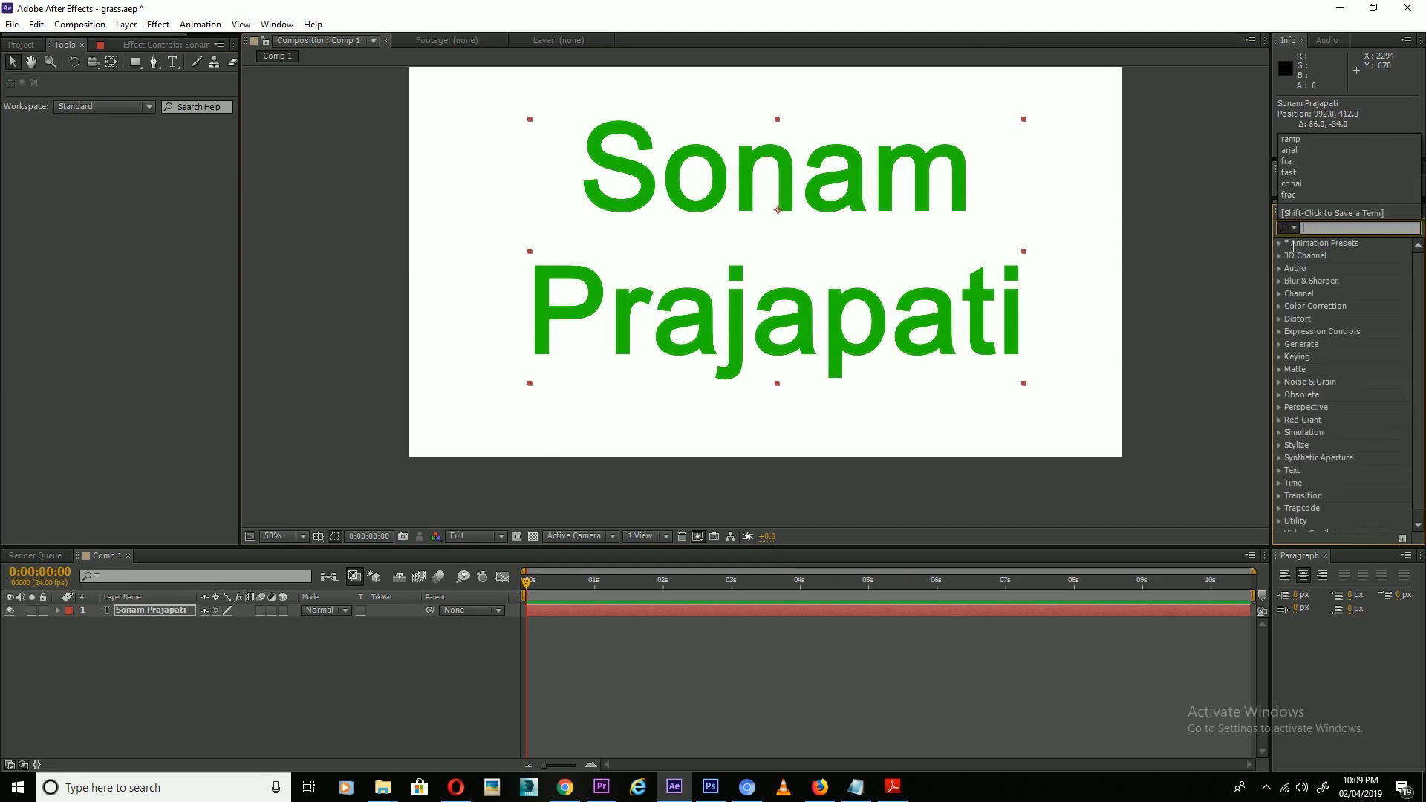
{"action": "type", "text": "fra"}
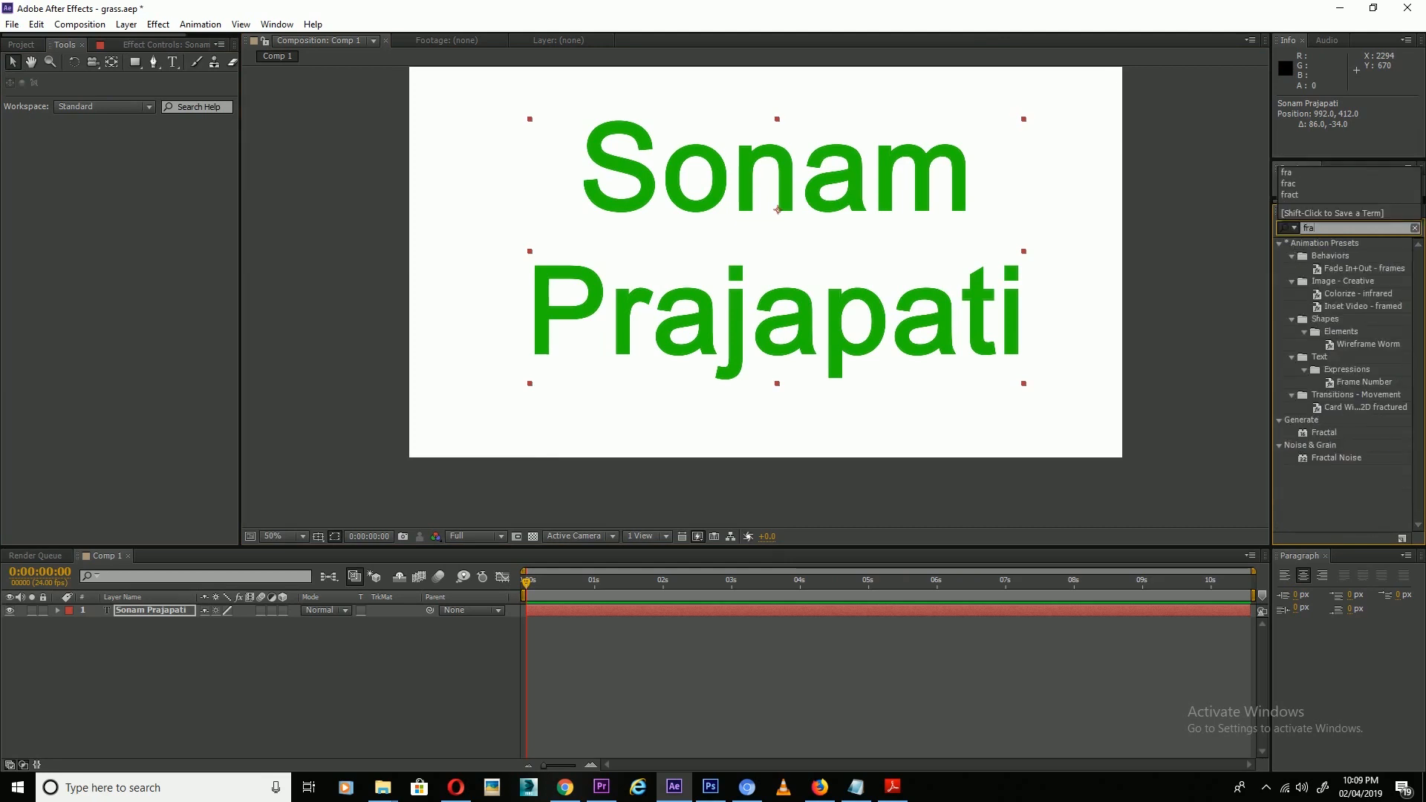
{"action": "key", "text": "Return"}
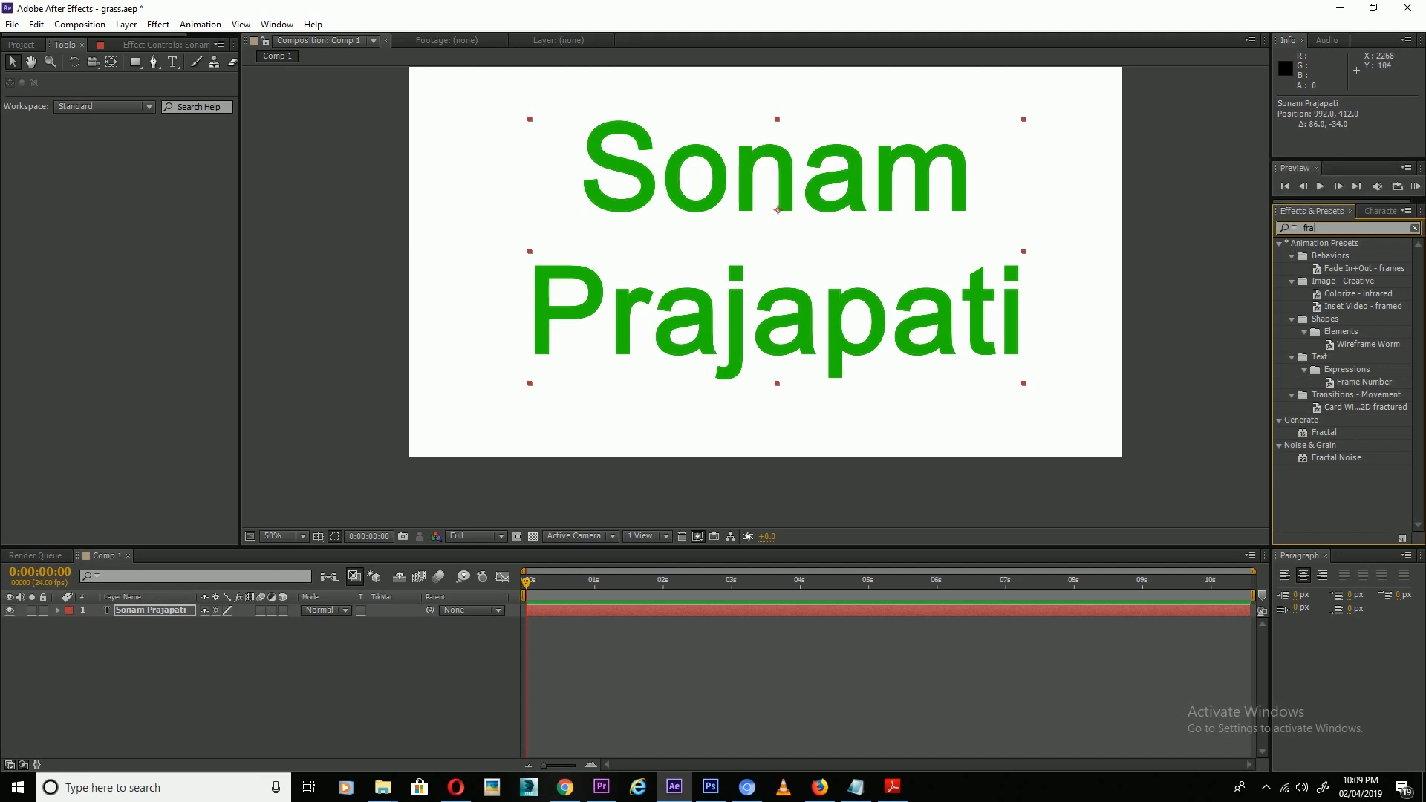
{"action": "left_click_drag", "start_coordinate": [1337, 458], "coordinate": [119, 610]}
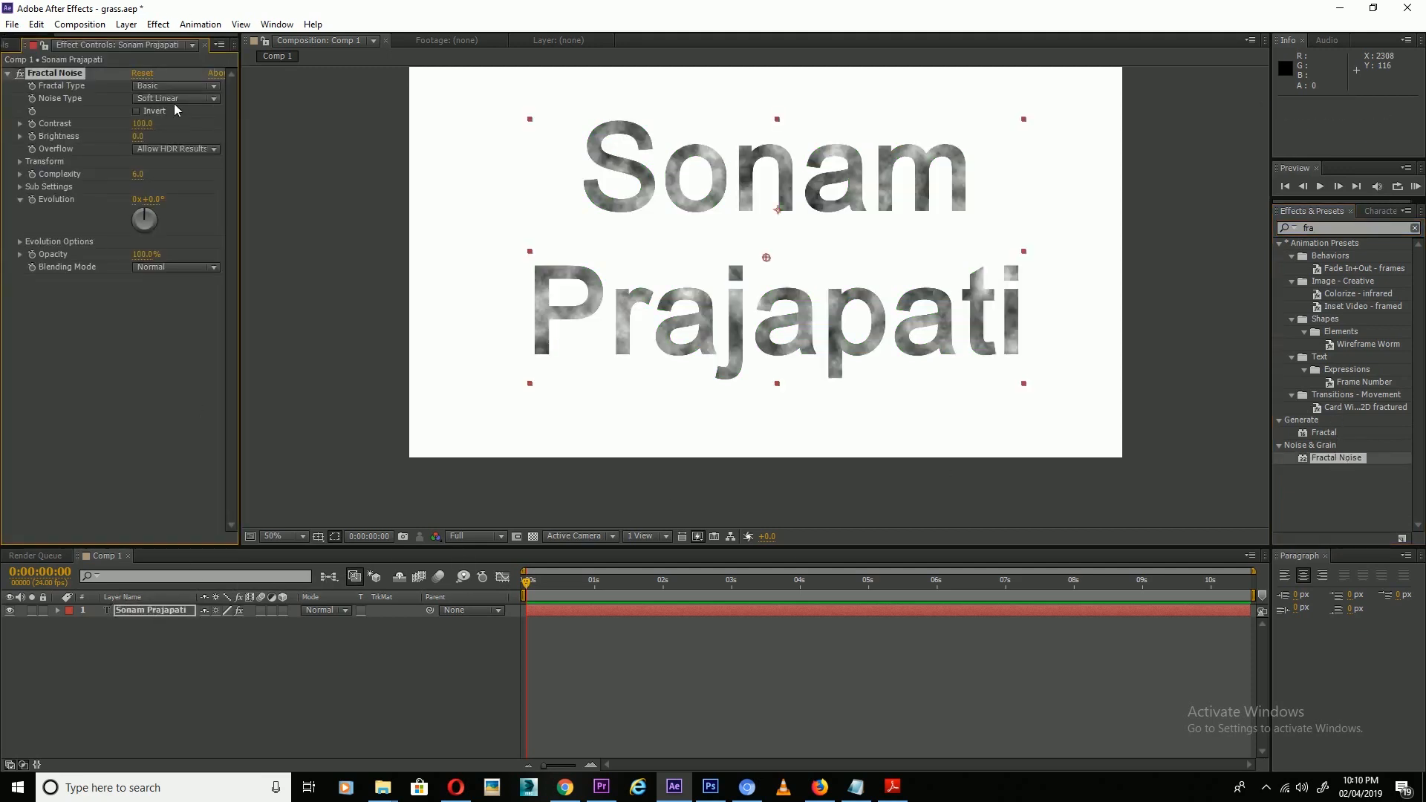
Set Fractal Noise to Multiply blending with Contrast 160 and Brightness 6.
{"action": "left_click", "coordinate": [168, 268]}
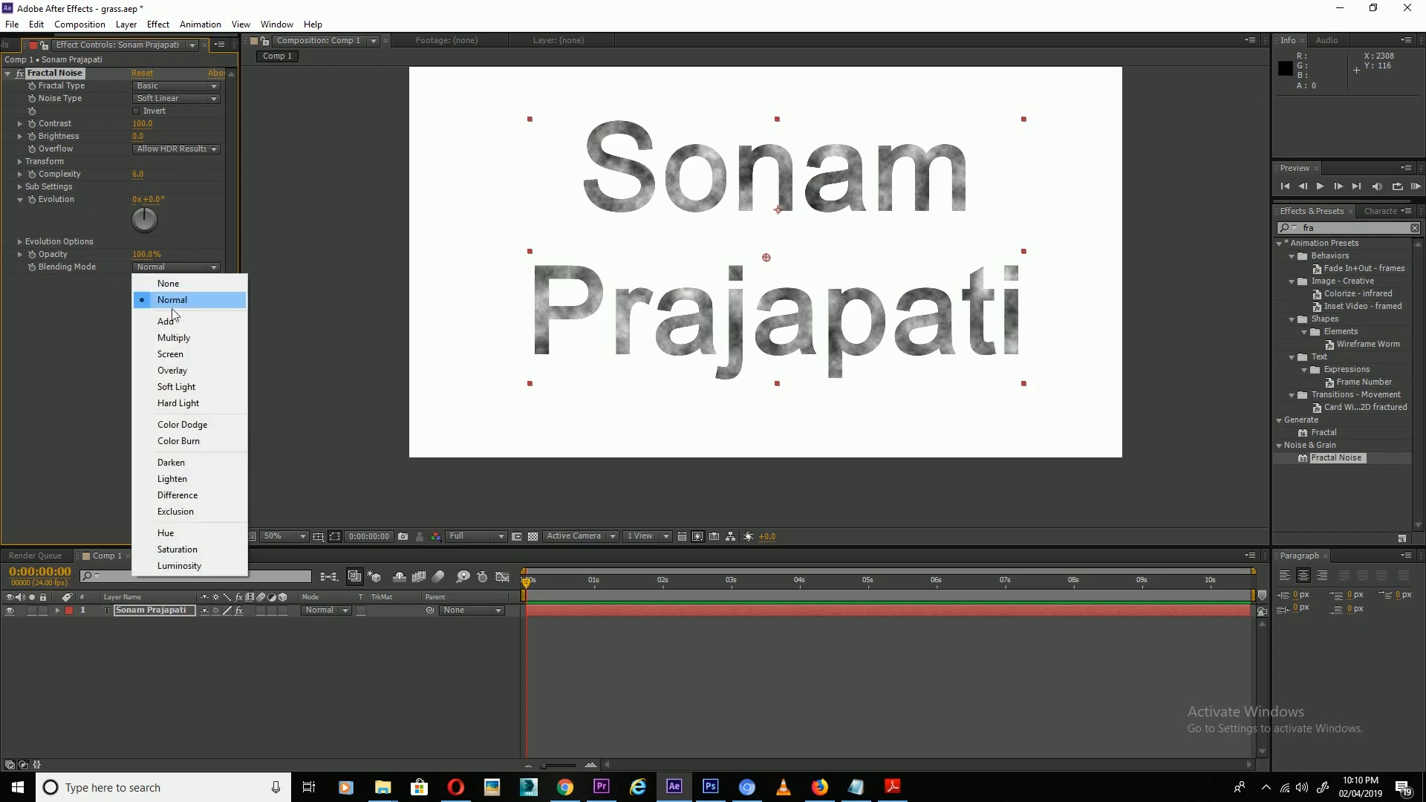
{"action": "left_click", "coordinate": [160, 331]}
{"action": "left_click", "coordinate": [143, 125]}
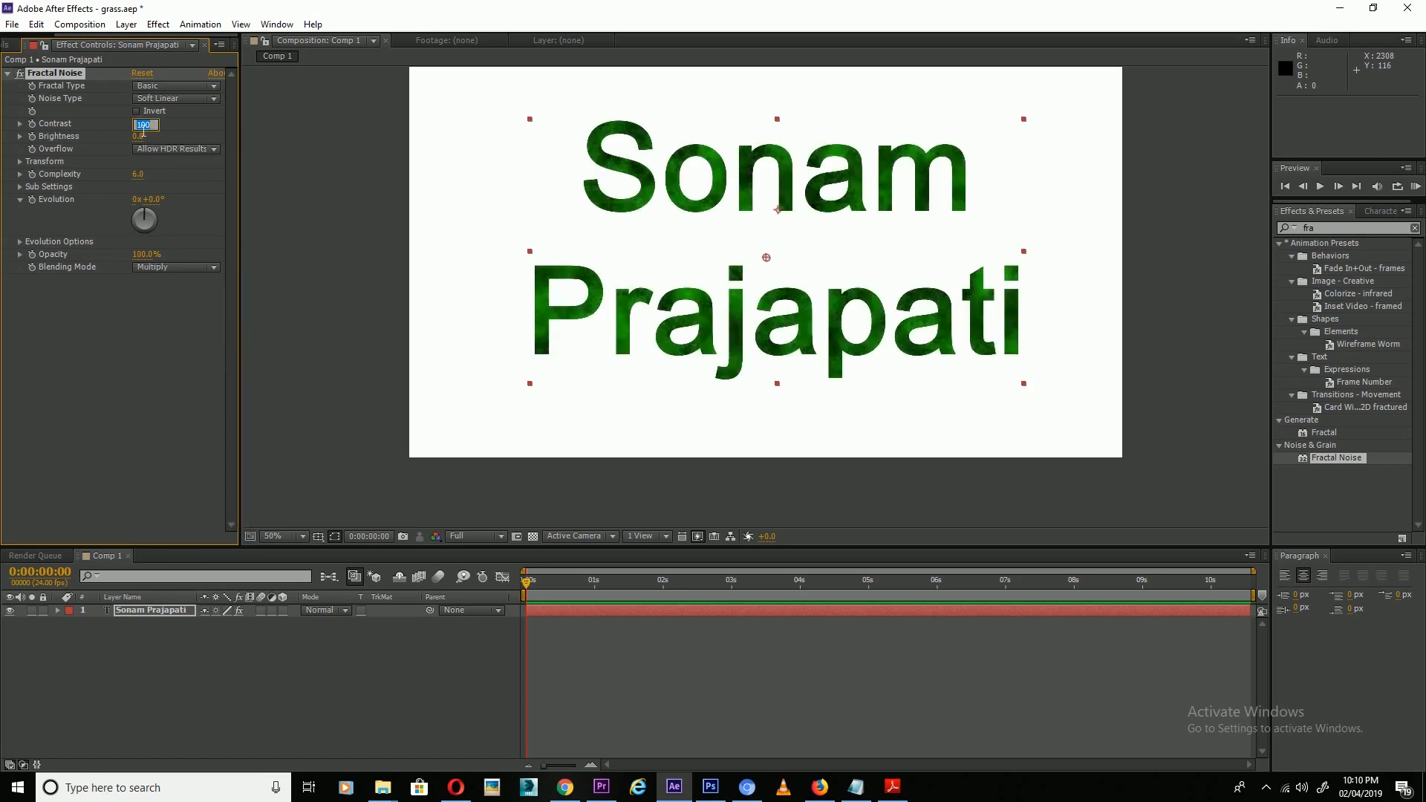
{"action": "type", "text": "1"}
{"action": "key", "text": "Return"}
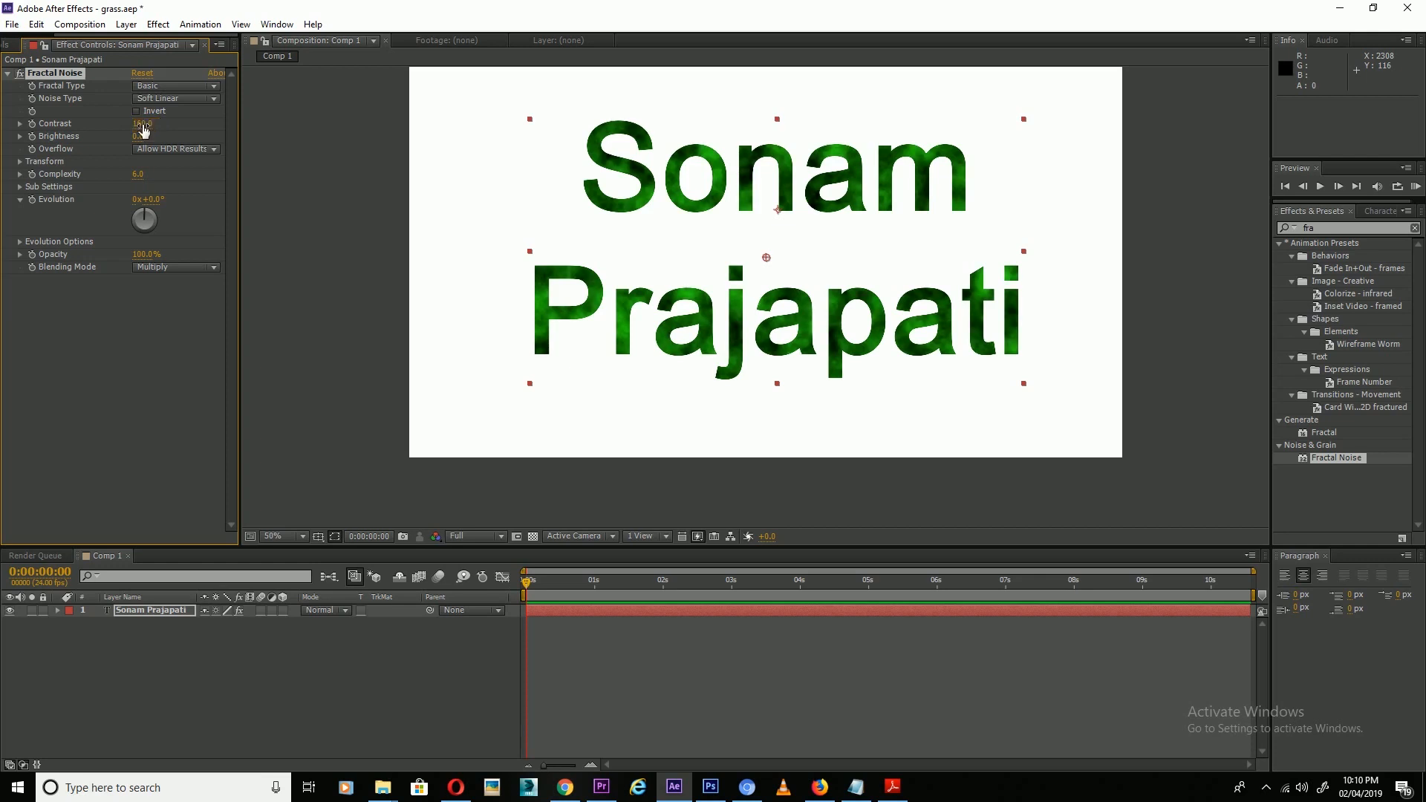
{"action": "left_click", "coordinate": [144, 138]}
{"action": "type", "text": "6"}
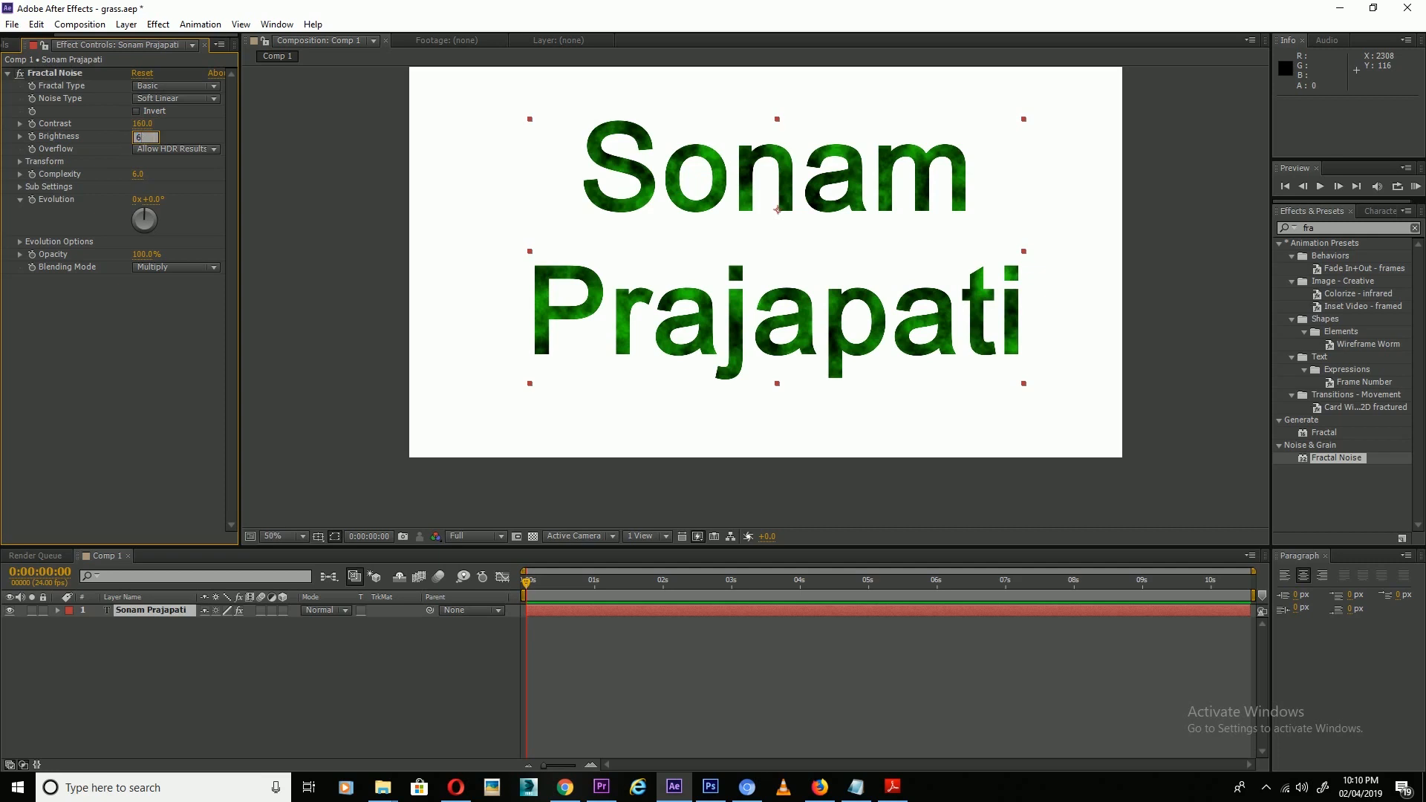
{"action": "type", "text": "0"}
{"action": "key", "text": "Return"}
Set the Fractal Noise Transform Scale to 160.
{"action": "left_click", "coordinate": [18, 158]}
{"action": "left_click", "coordinate": [20, 162]}
{"action": "left_click", "coordinate": [147, 200]}
{"action": "type", "text": "16"}
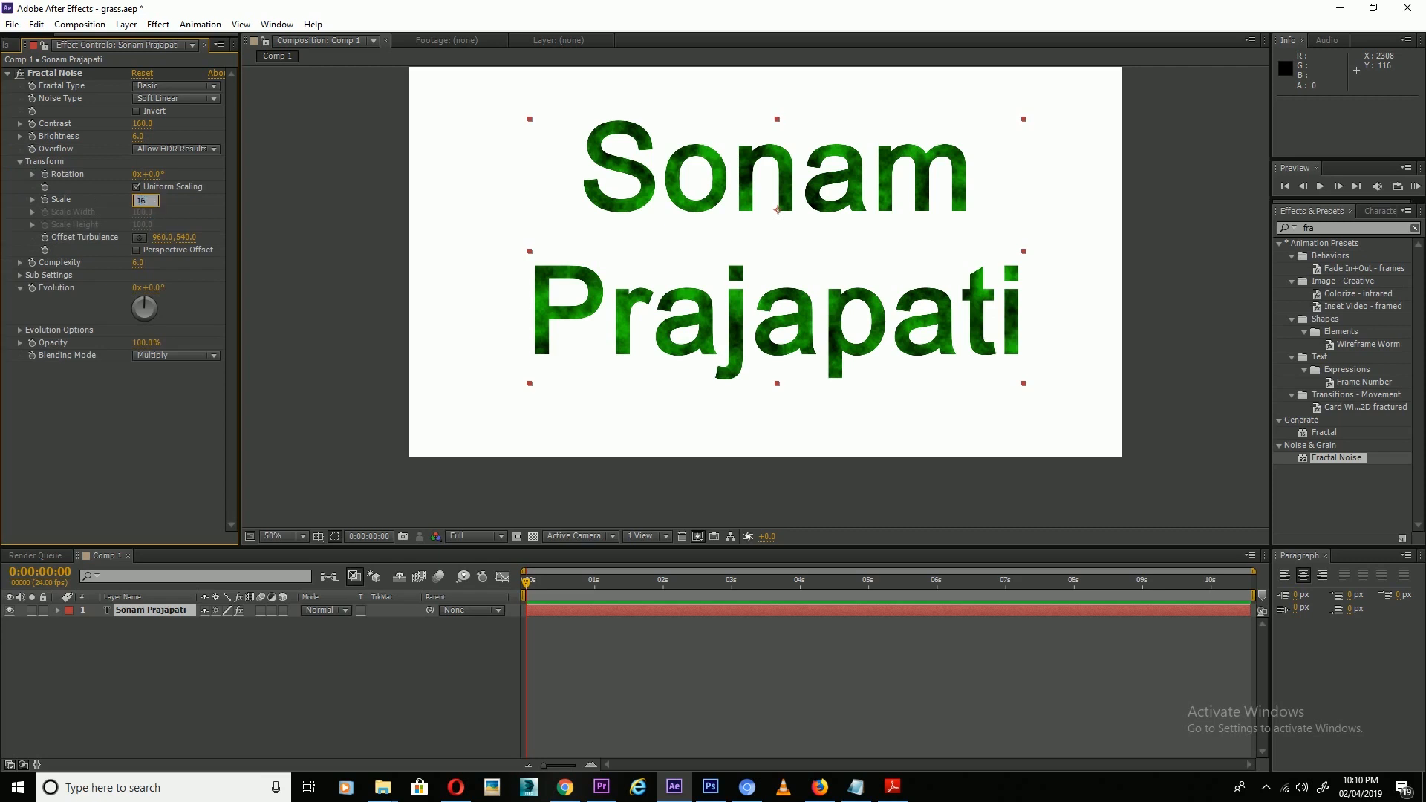
{"action": "key", "text": "Return"}
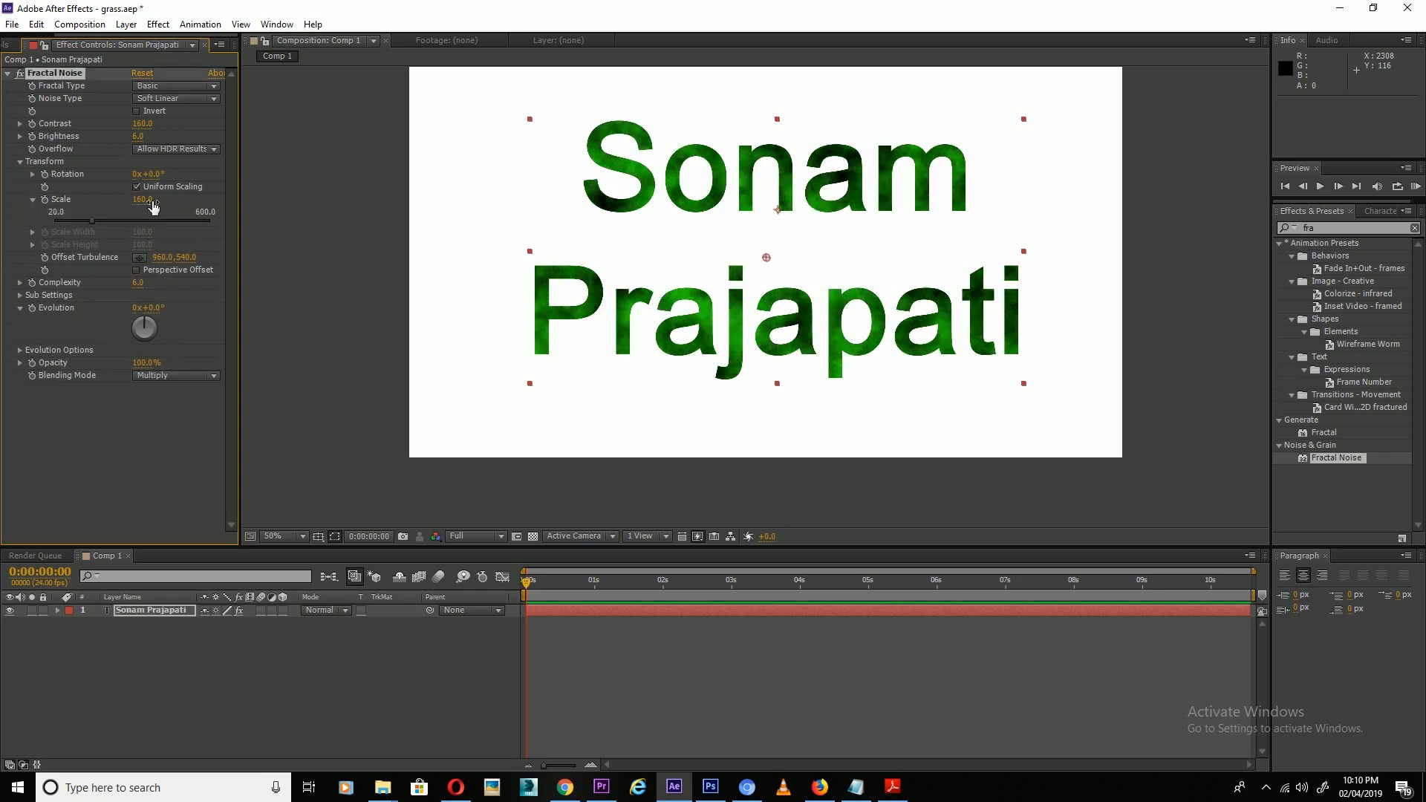
{"action": "left_click", "coordinate": [164, 654]}
{"action": "left_click", "coordinate": [138, 612]}
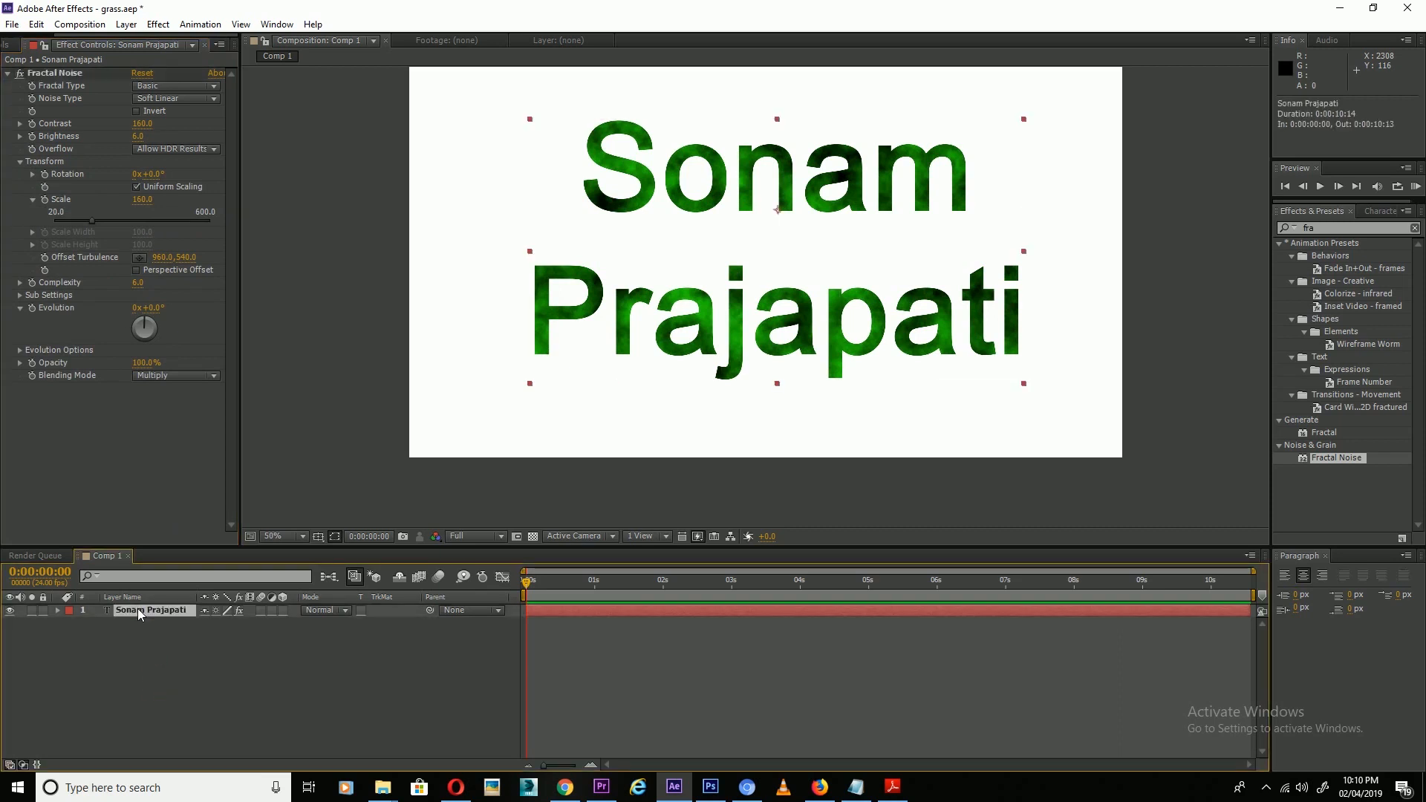
Pre-compose the textured text layer, moving all attributes into the new nested comp.
{"action": "key", "text": "ctrl+shift+c"}
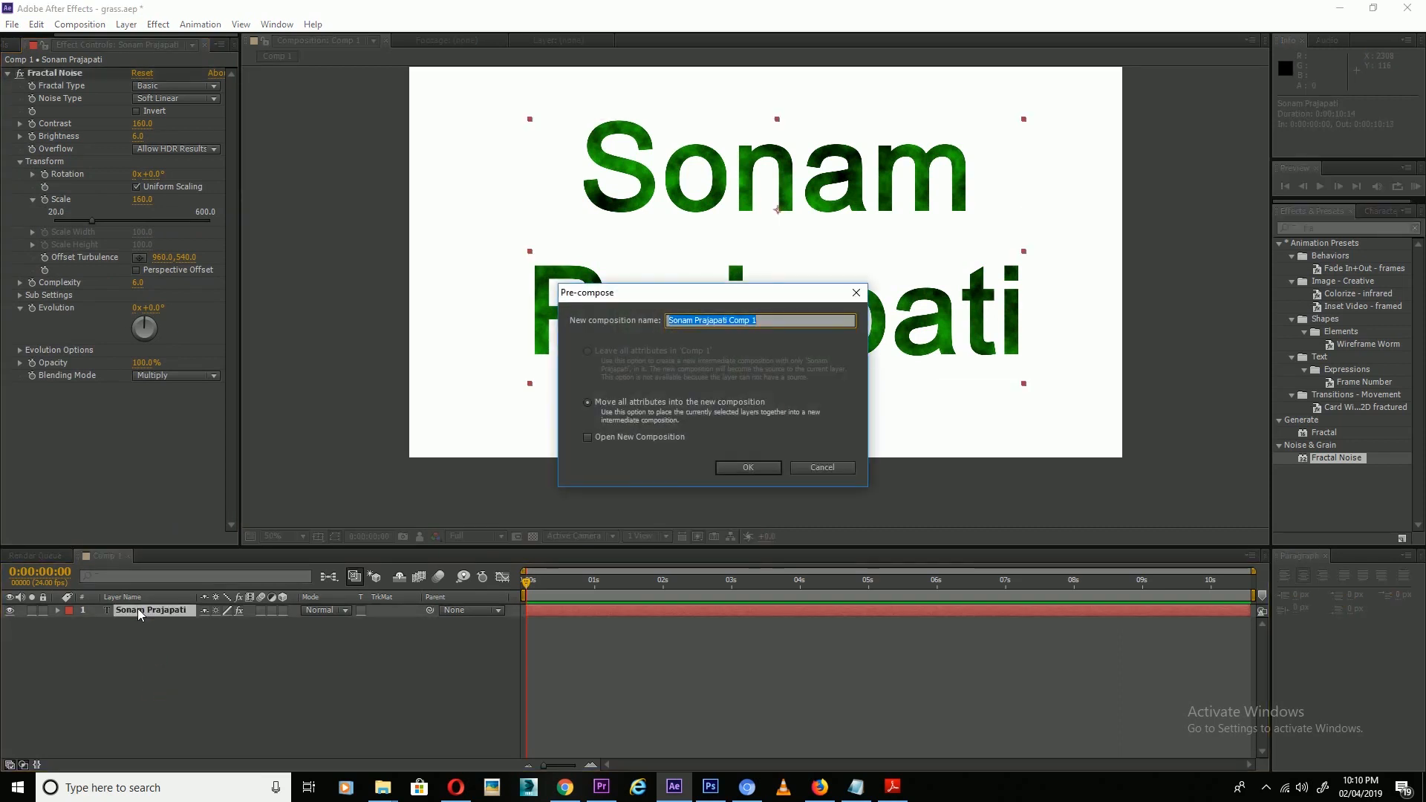
{"action": "left_click", "coordinate": [807, 473]}
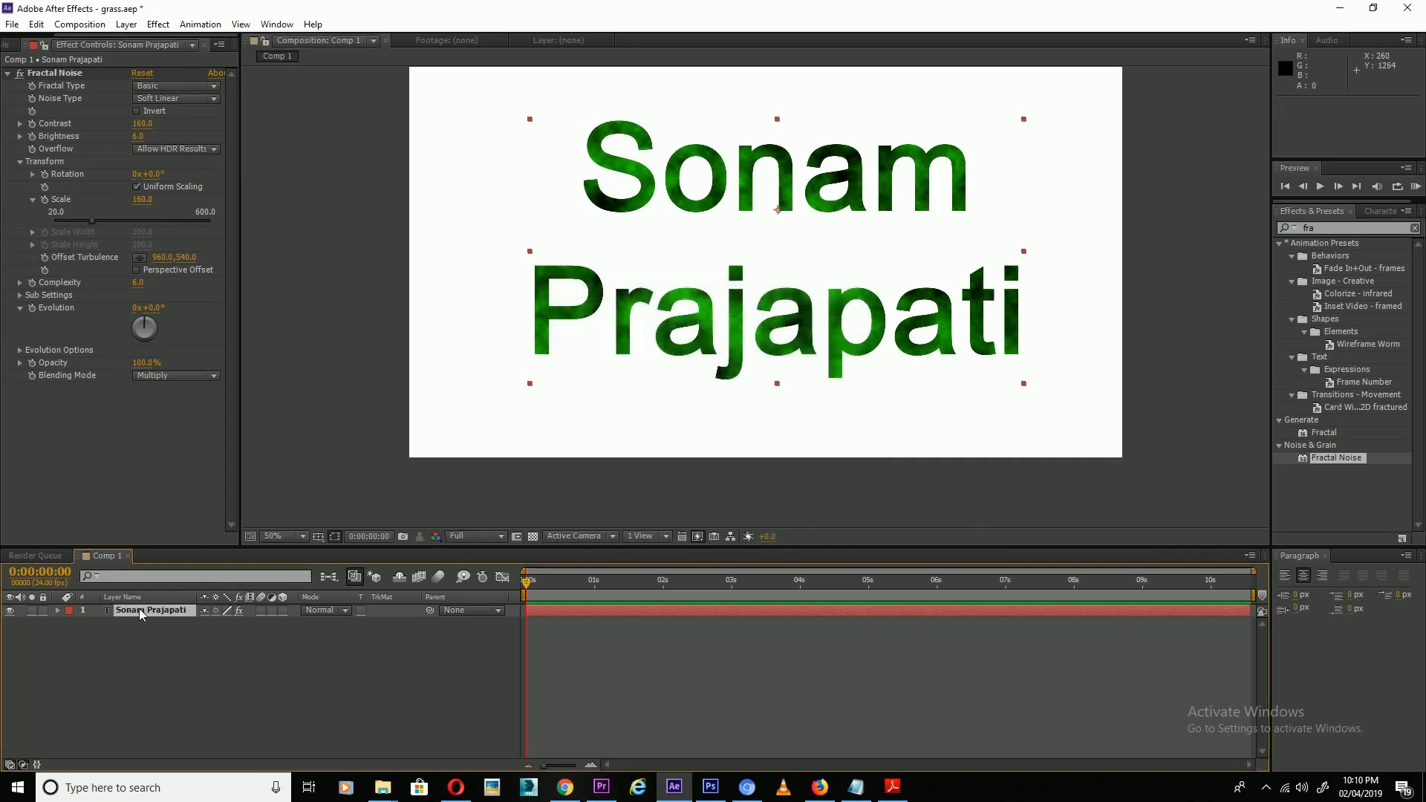
{"action": "right_click", "coordinate": [141, 612]}
{"action": "left_click", "coordinate": [208, 491]}
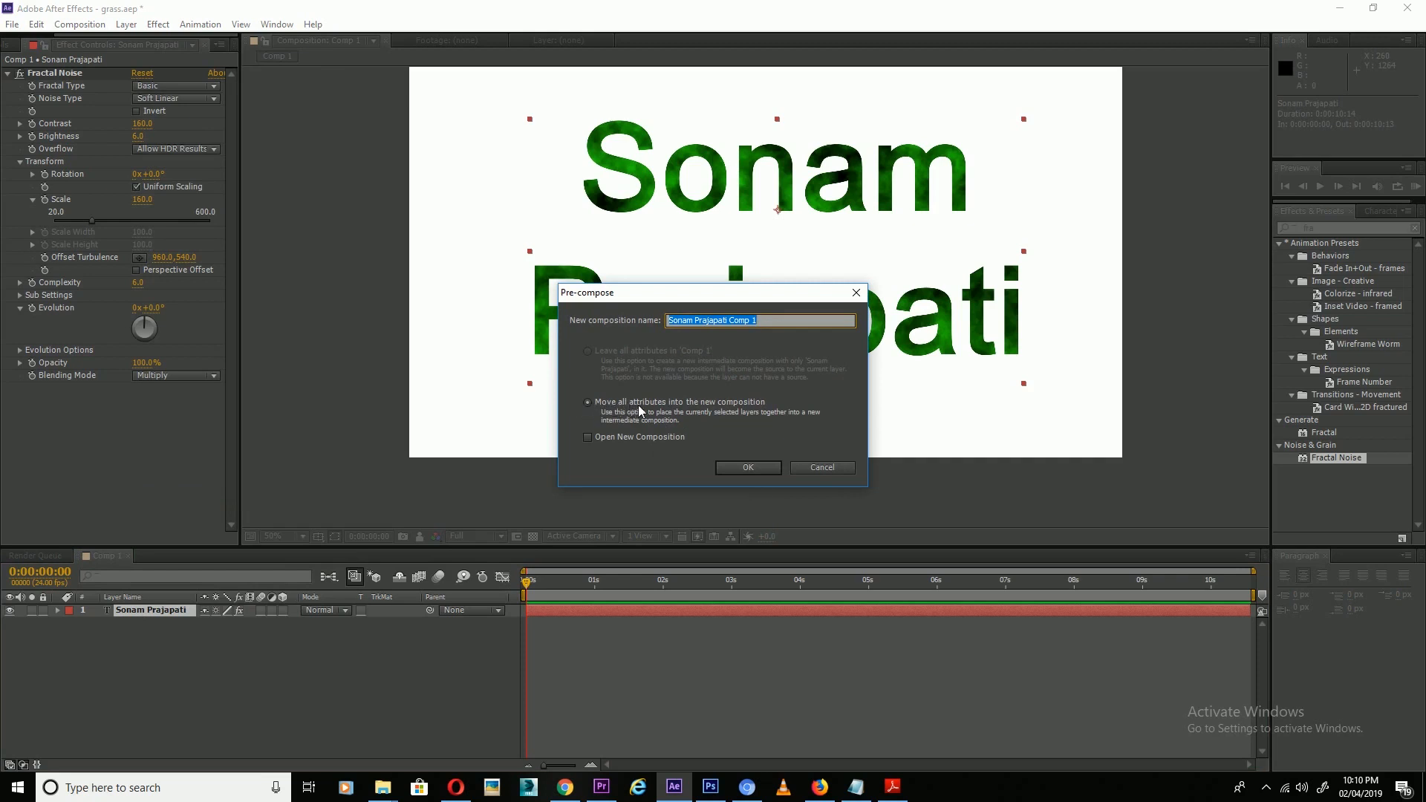
{"action": "left_click", "coordinate": [751, 468]}
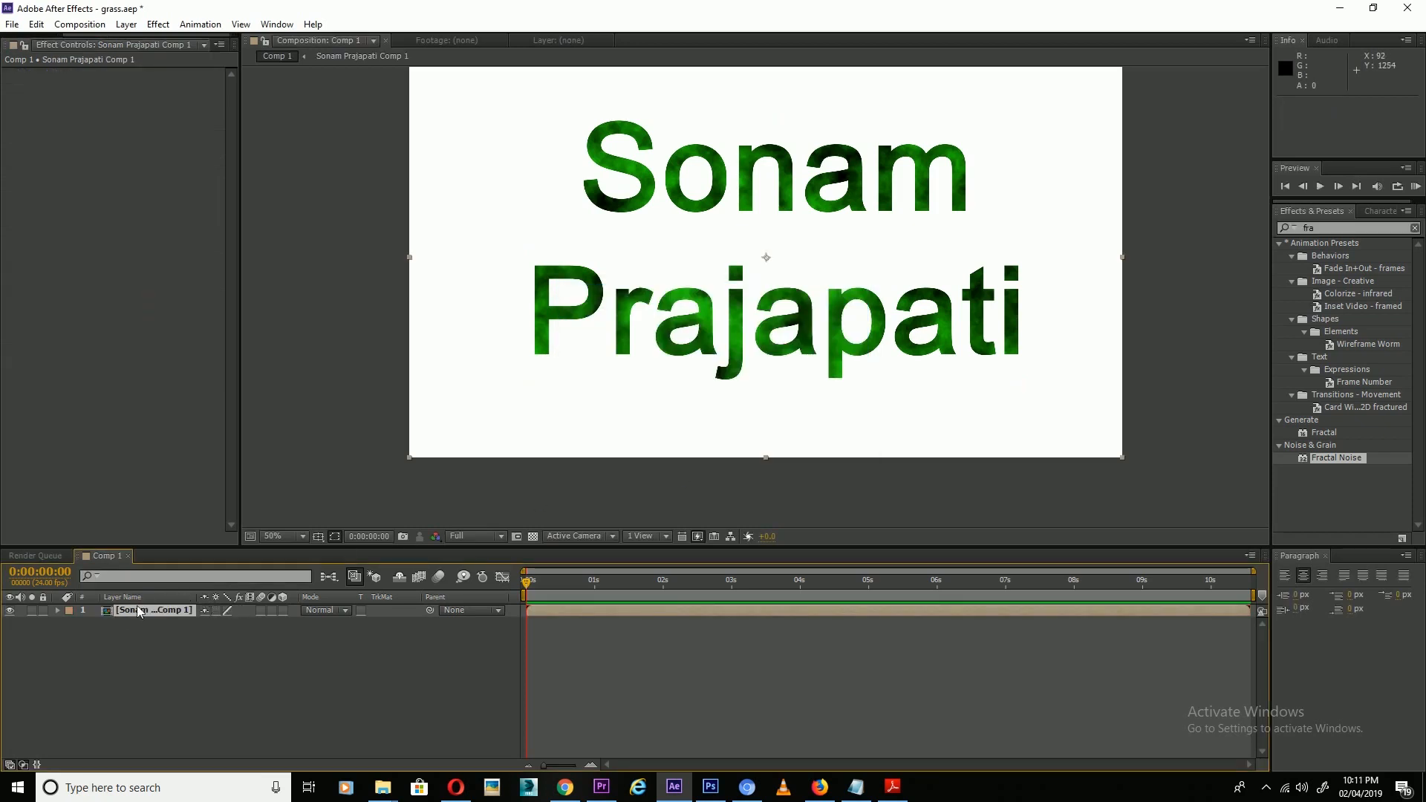
Apply CC Hair to the nested text layer and set Length to 6.
{"action": "left_click", "coordinate": [1322, 229]}
{"action": "type", "text": "cc"}
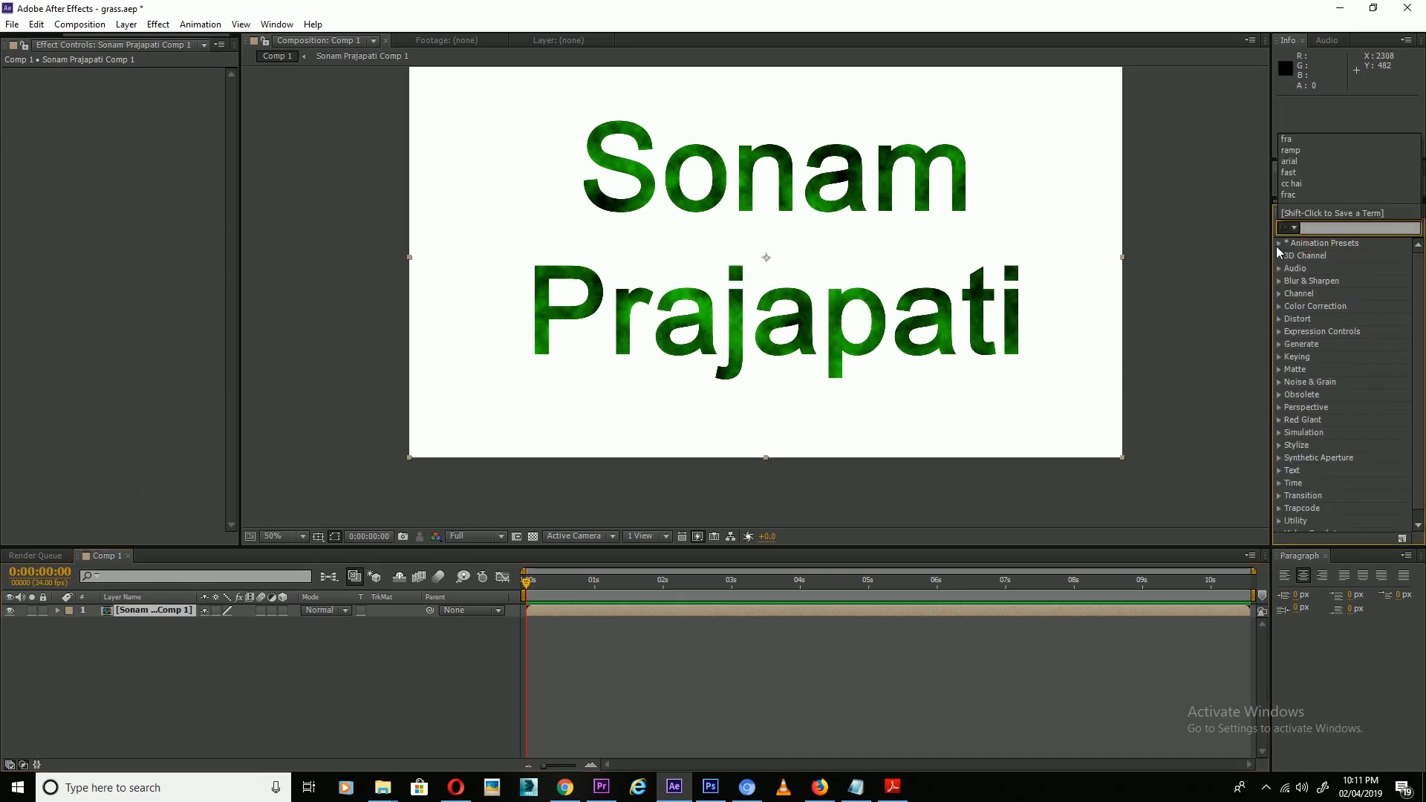
{"action": "type", "text": " h"}
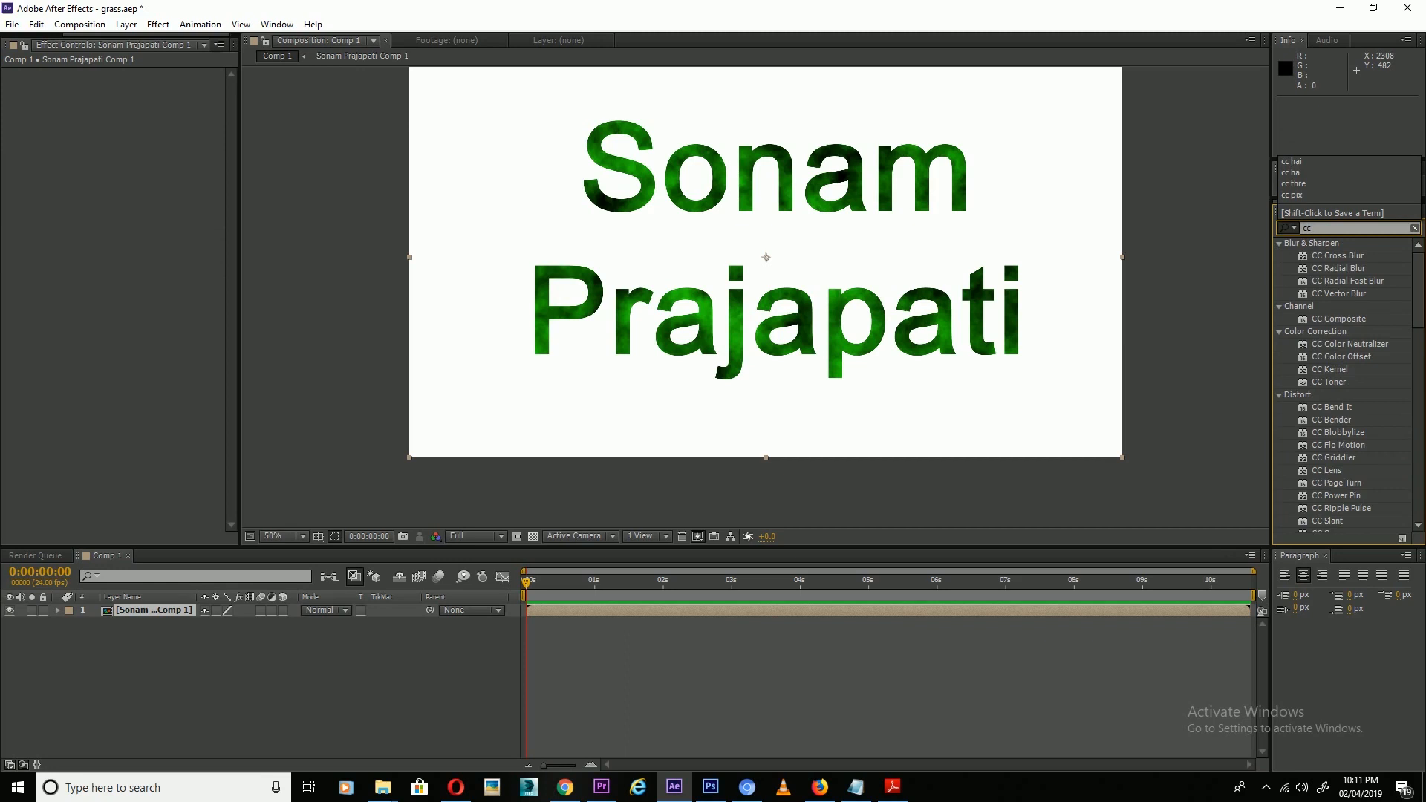
{"action": "left_click_drag", "start_coordinate": [1337, 254], "coordinate": [156, 611]}
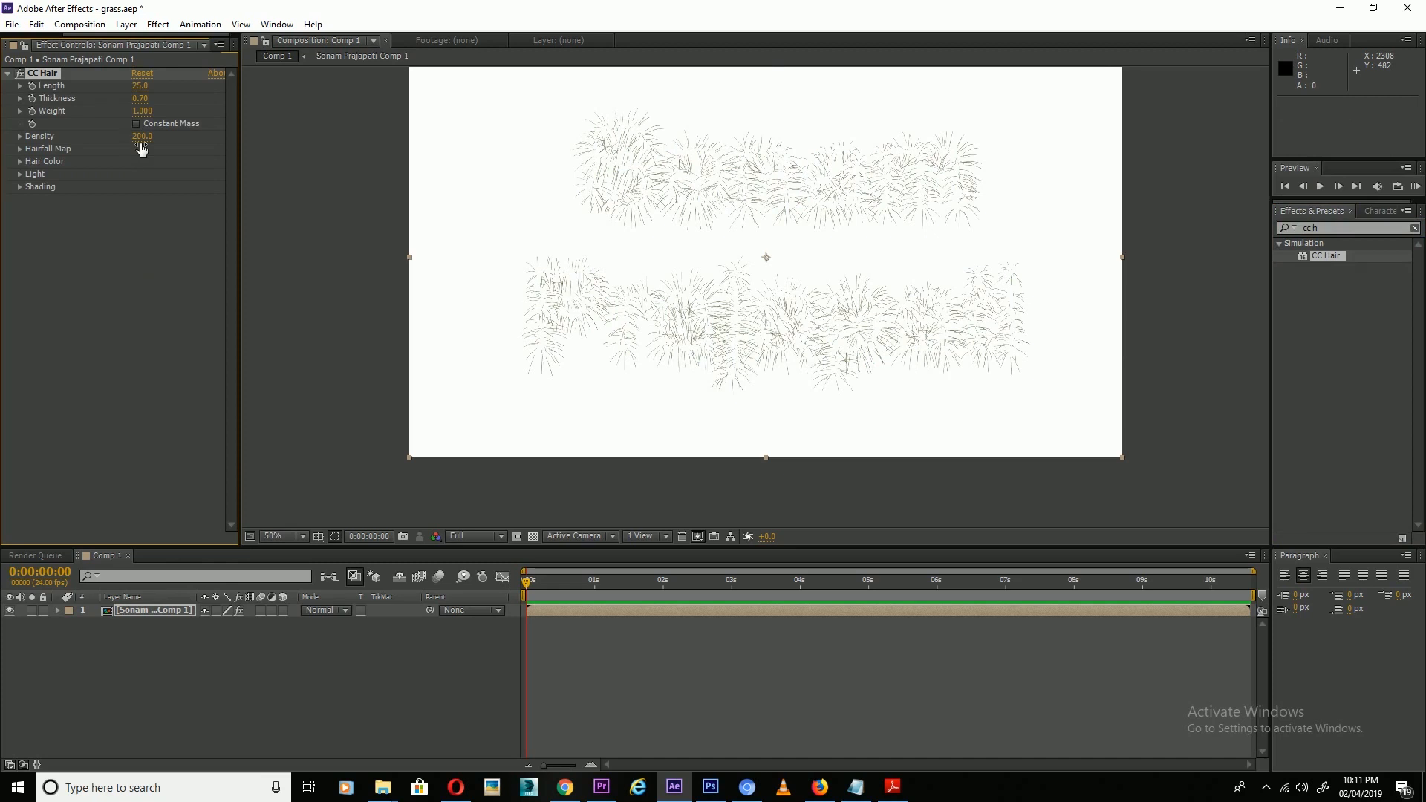
{"action": "left_click", "coordinate": [140, 86]}
{"action": "type", "text": "6"}
{"action": "key", "text": "Return"}
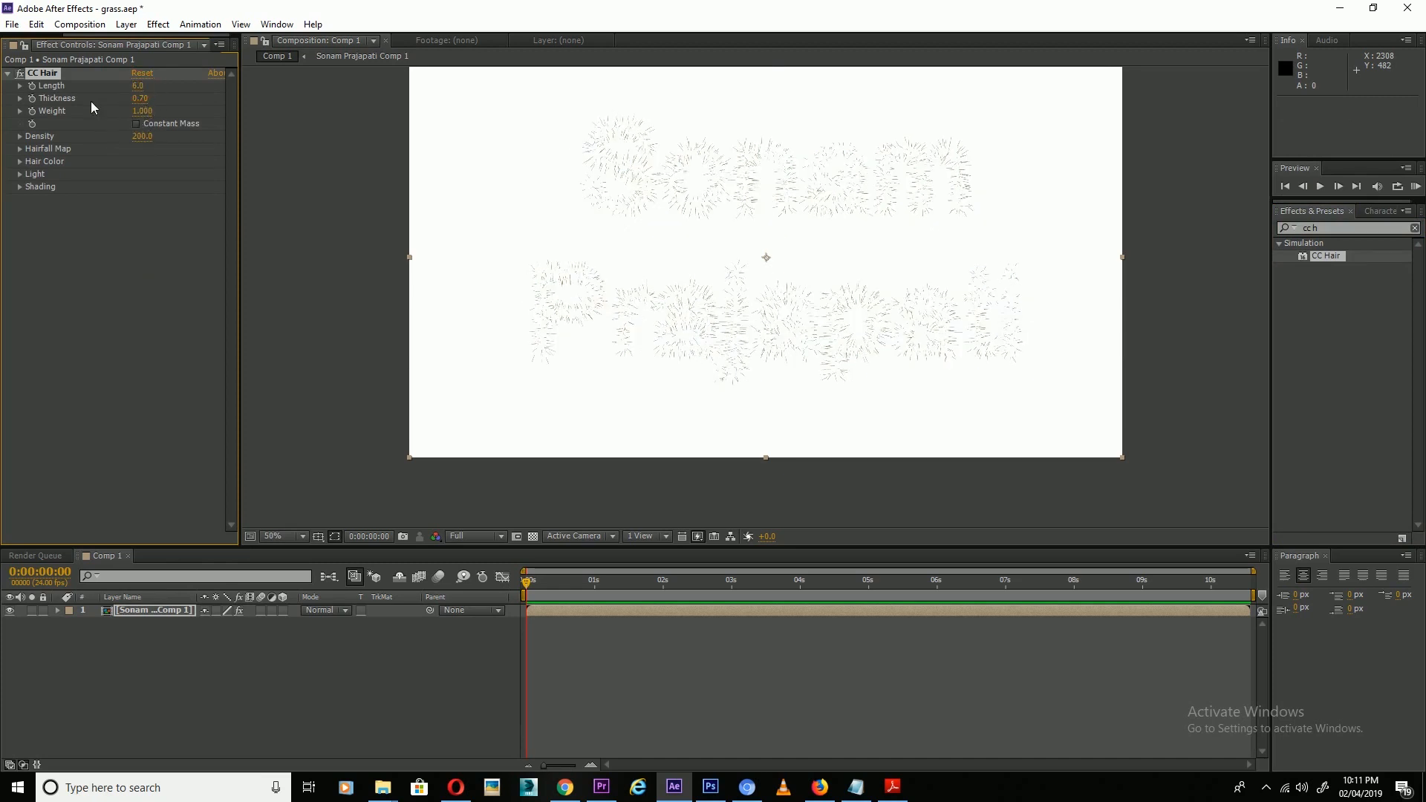
Set CC Hair Thickness 0.6, Weight 10 and Density 1000.
{"action": "left_click", "coordinate": [141, 100]}
{"action": "type", "text": ".6"}
{"action": "key", "text": "Return"}
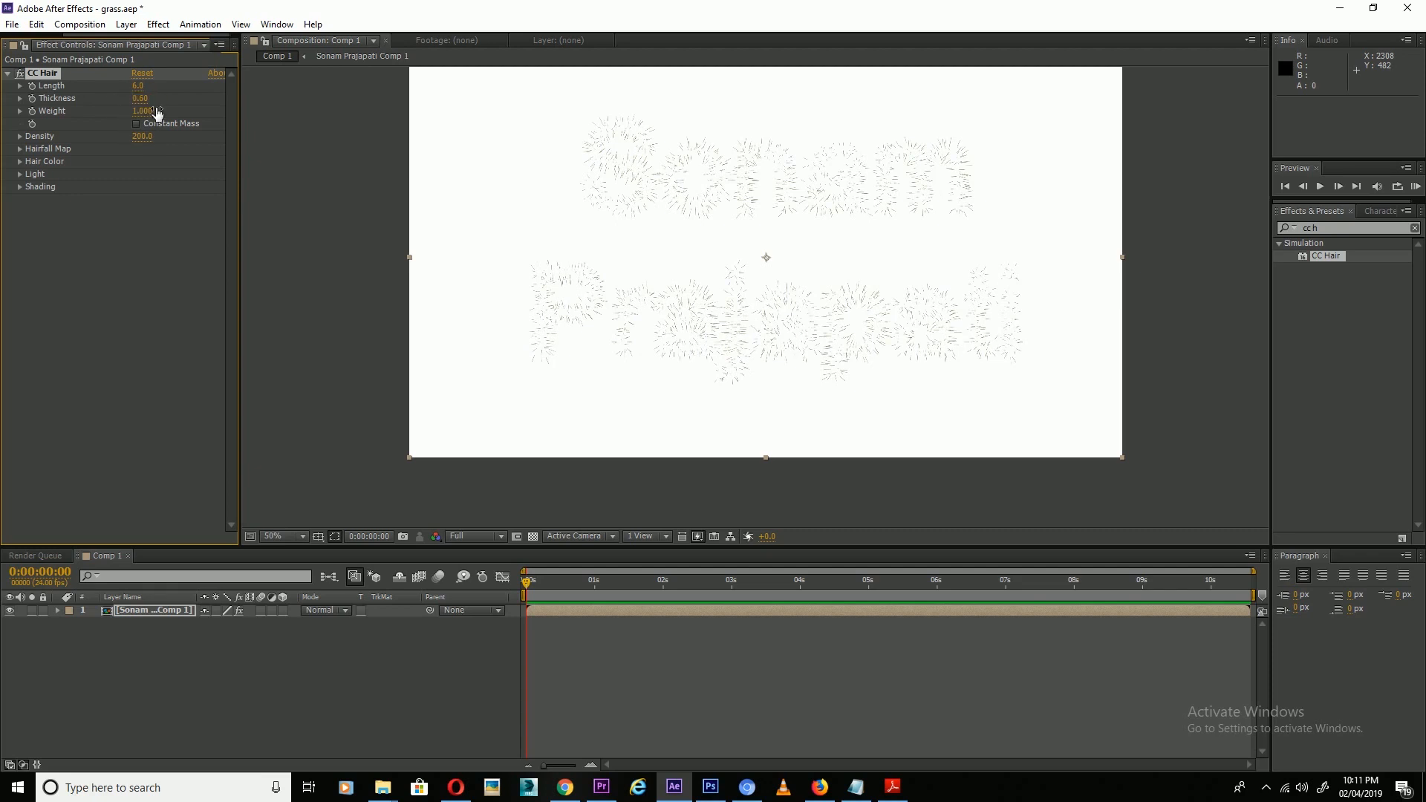
{"action": "left_click", "coordinate": [141, 111]}
{"action": "type", "text": "50000"}
{"action": "key", "text": "Tab"}
{"action": "type", "text": "1"}
{"action": "left_click", "coordinate": [114, 206]}
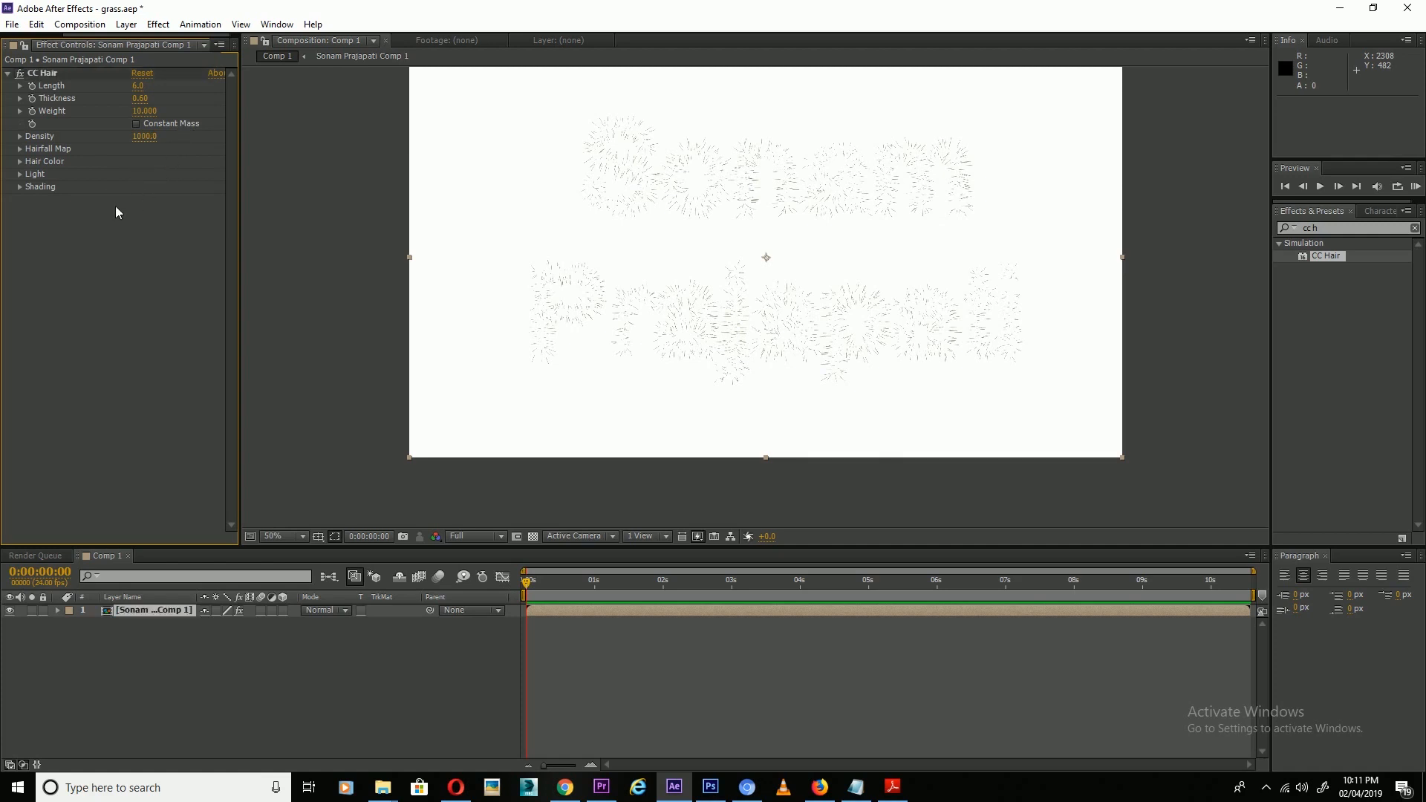
Set Hairfall Map Strength to 160 and Map Softness to 40.
{"action": "left_click", "coordinate": [20, 149]}
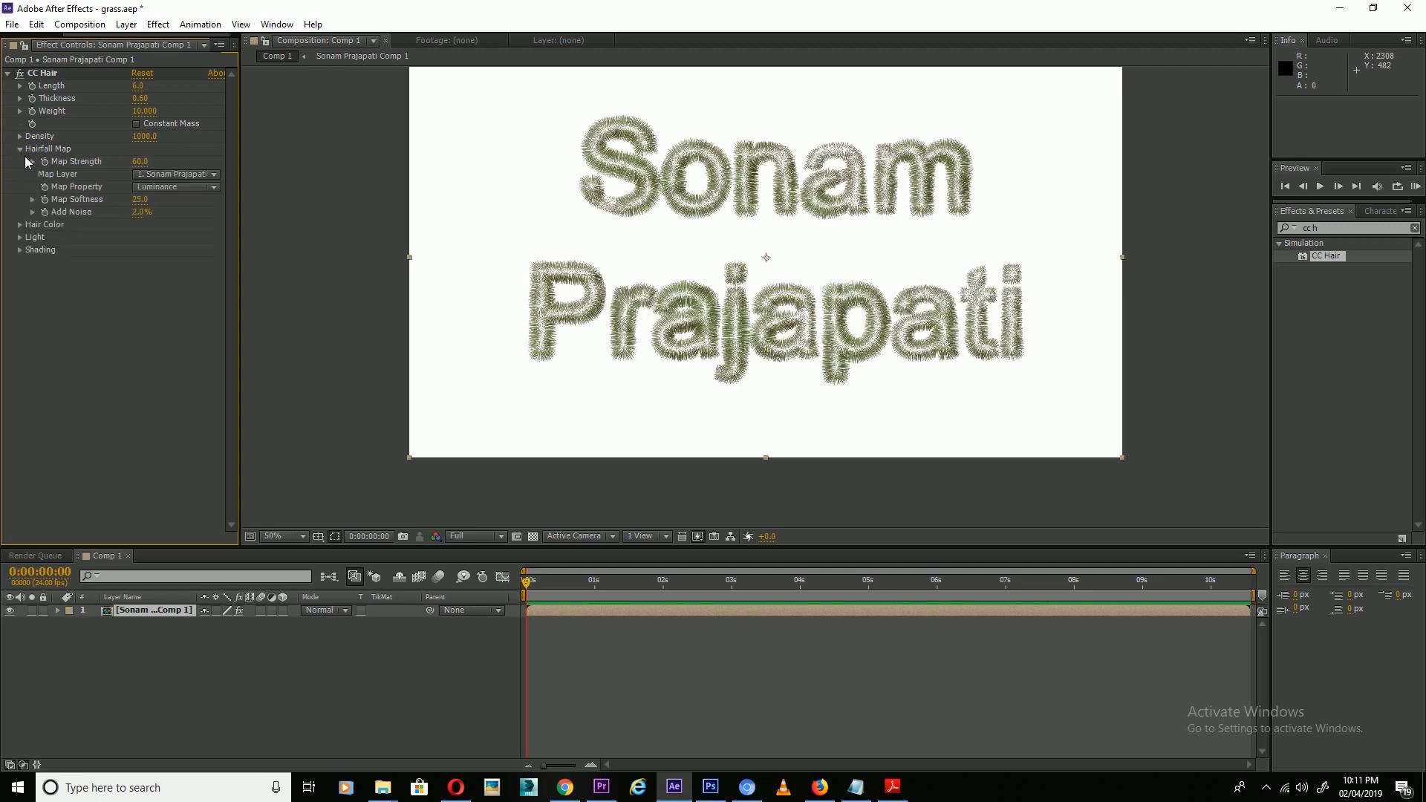
{"action": "left_click", "coordinate": [141, 162]}
{"action": "type", "text": "160"}
{"action": "key", "text": "Return"}
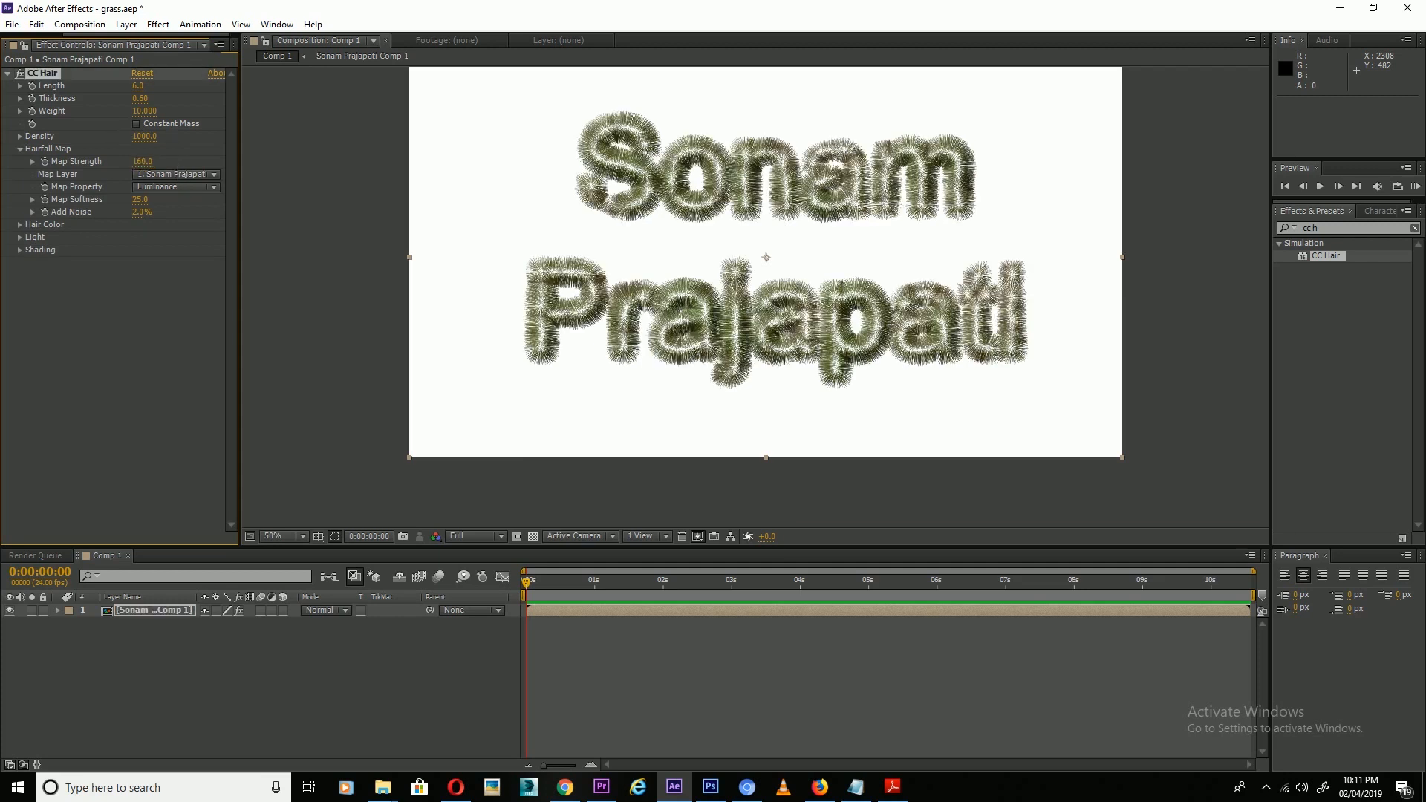
{"action": "left_click", "coordinate": [141, 200]}
{"action": "type", "text": "40"}
{"action": "key", "text": "Return"}
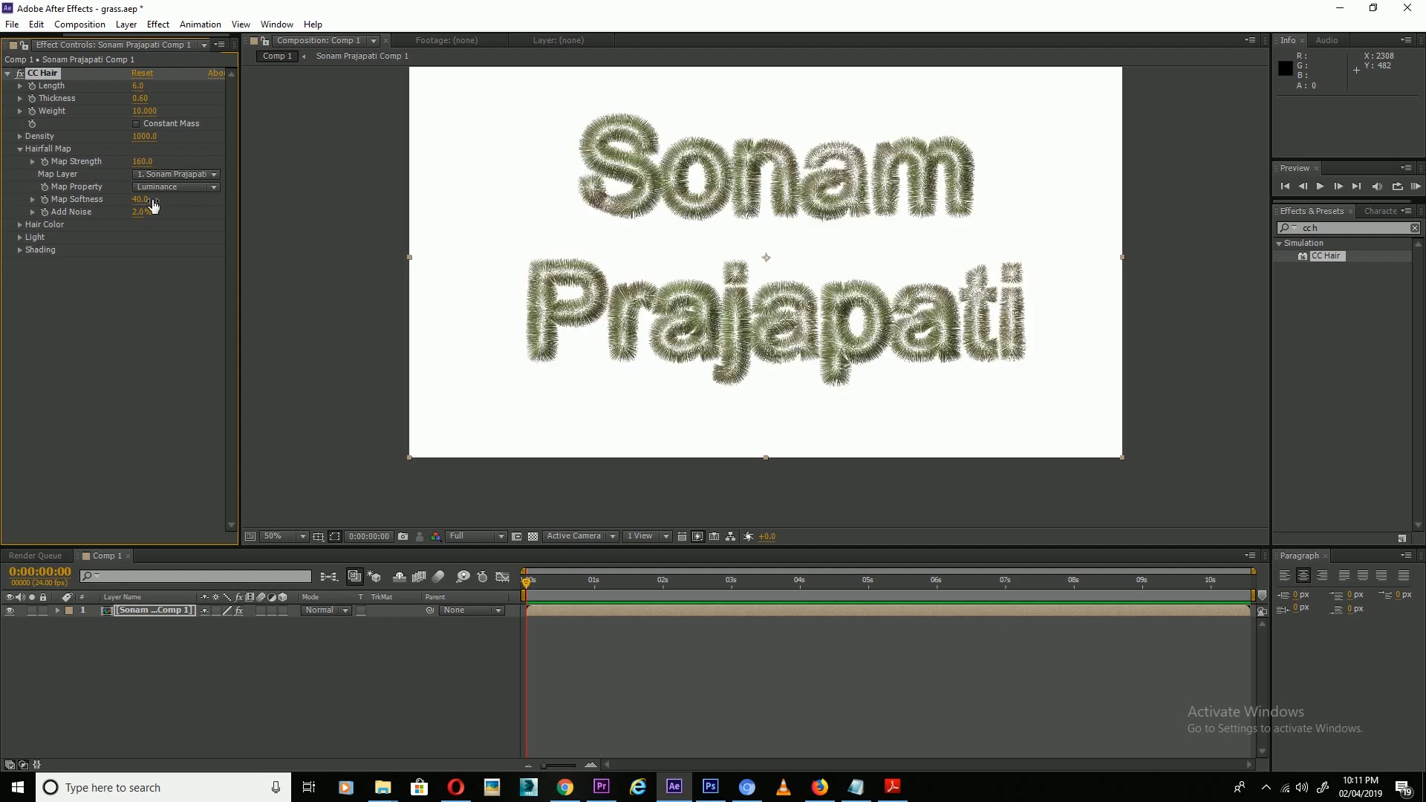
Set the Hairfall Map Add Noise to 20%.
{"action": "left_click", "coordinate": [141, 200]}
{"action": "left_click", "coordinate": [142, 214]}
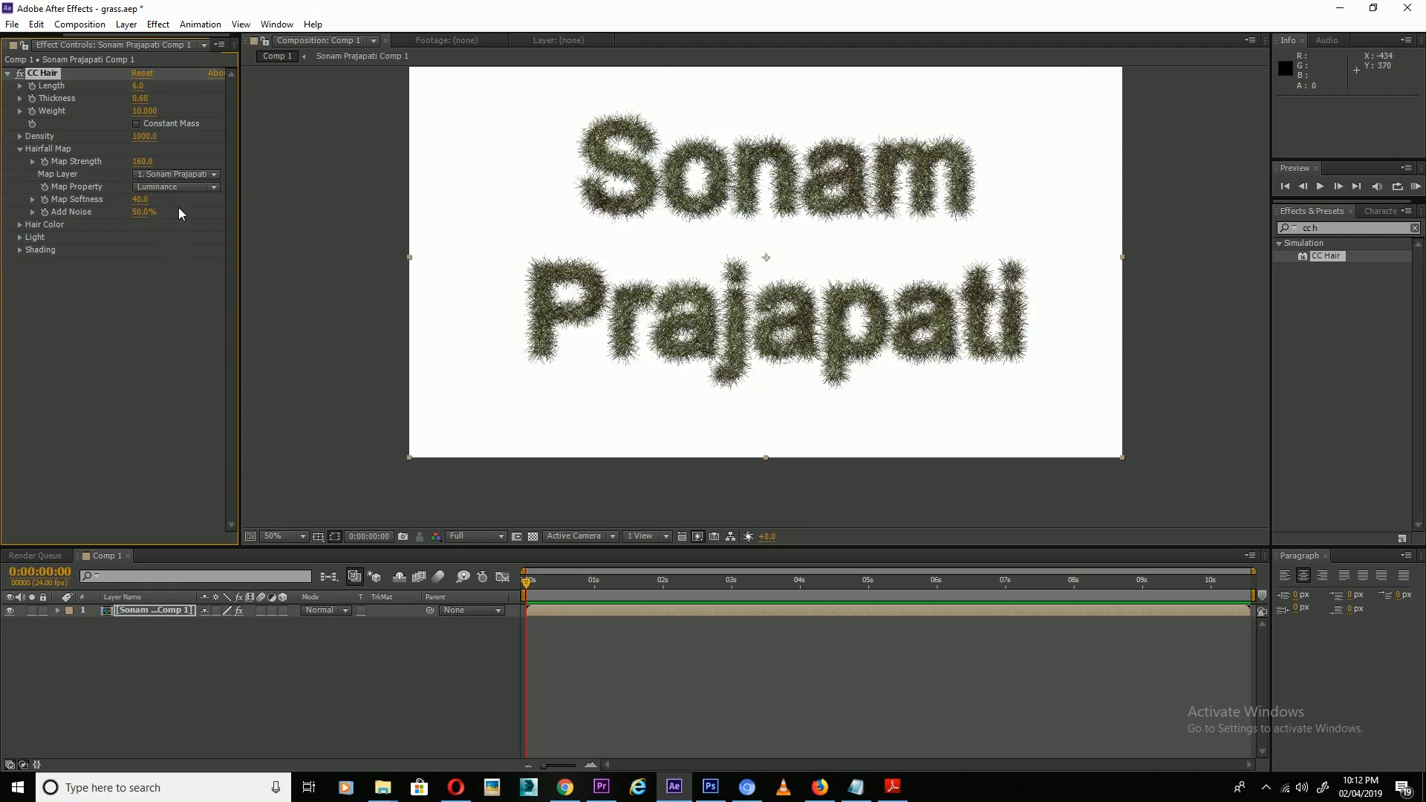
{"action": "left_click", "coordinate": [144, 212]}
{"action": "type", "text": "30"}
{"action": "key", "text": "Return"}
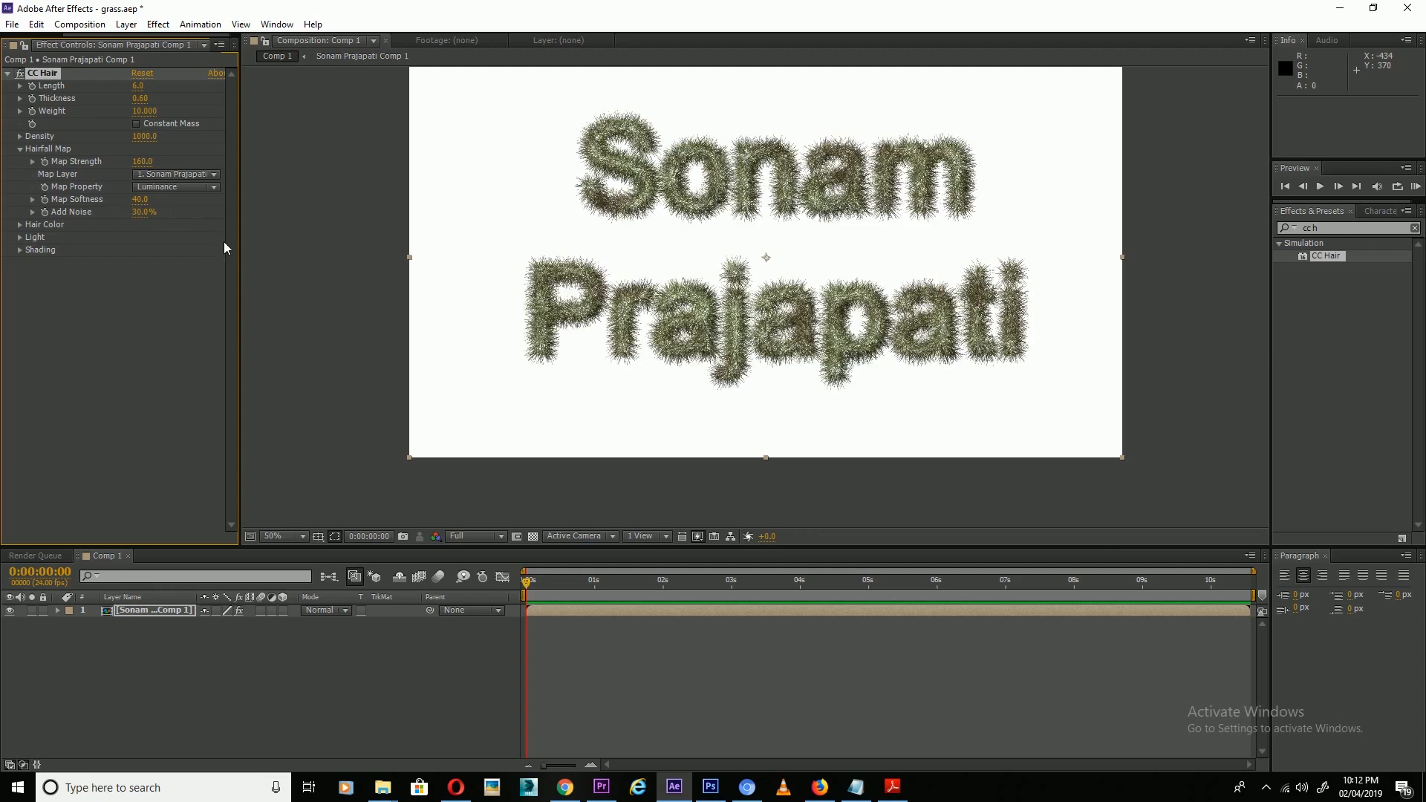
{"action": "left_click", "coordinate": [144, 214]}
{"action": "type", "text": "20"}
{"action": "key", "text": "Return"}
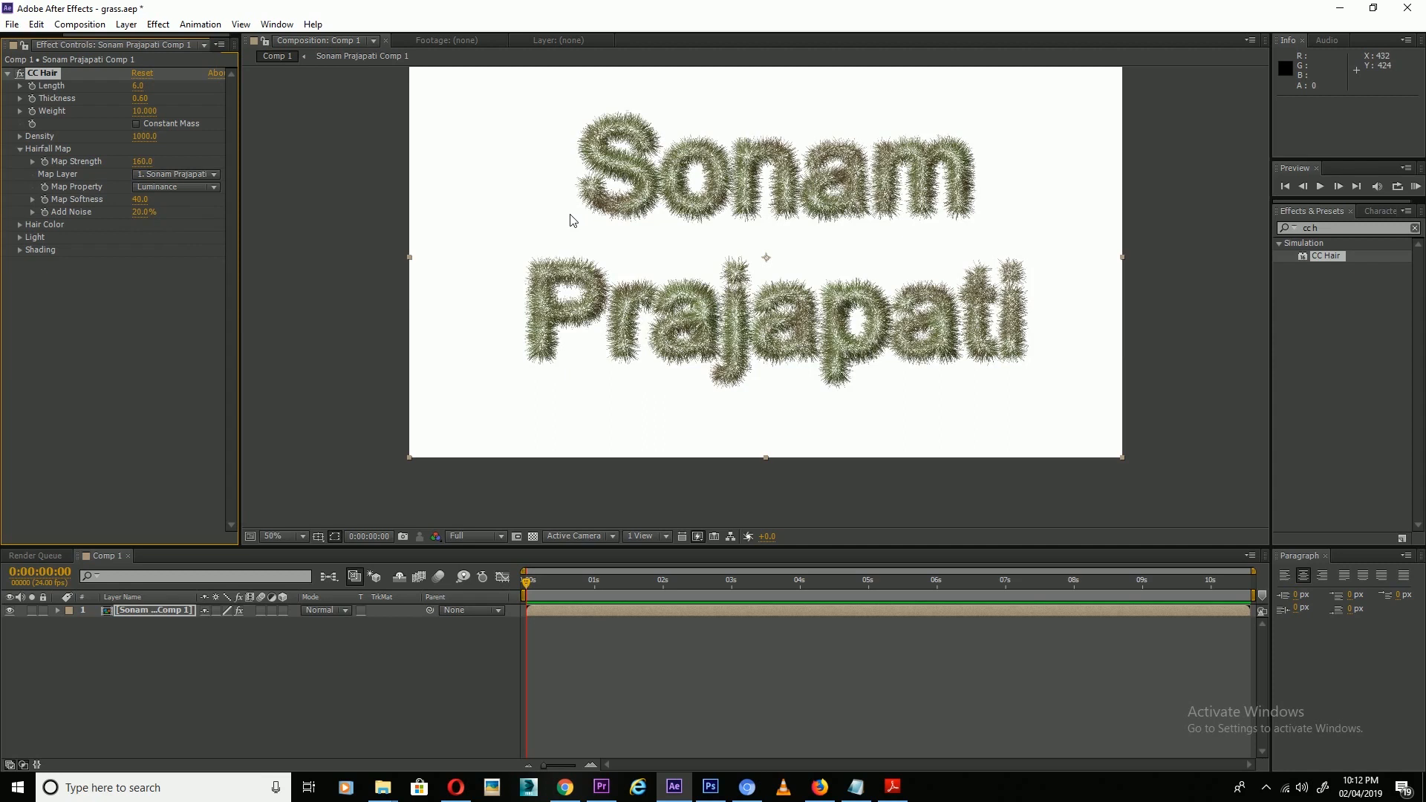
Make the CC Hair colour bright green #48B500 and open Light Height for editing.
{"action": "left_click", "coordinate": [20, 224]}
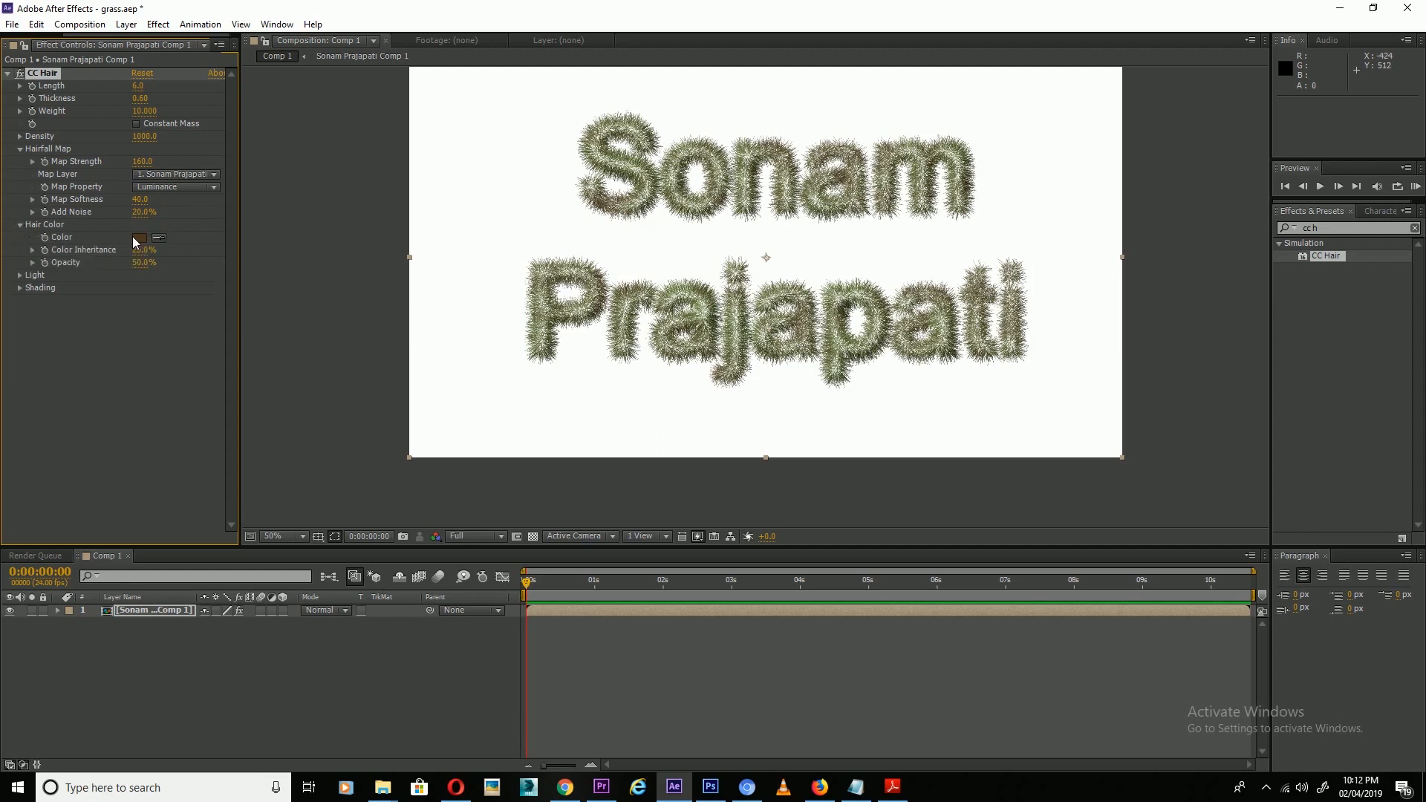
{"action": "left_click", "coordinate": [138, 237]}
{"action": "left_click_drag", "start_coordinate": [1080, 572], "coordinate": [1083, 550]}
{"action": "left_click_drag", "start_coordinate": [1032, 441], "coordinate": [1061, 421]}
{"action": "left_click", "coordinate": [1084, 543]}
{"action": "left_click_drag", "start_coordinate": [1041, 470], "coordinate": [1062, 459]}
{"action": "left_click", "coordinate": [1196, 407]}
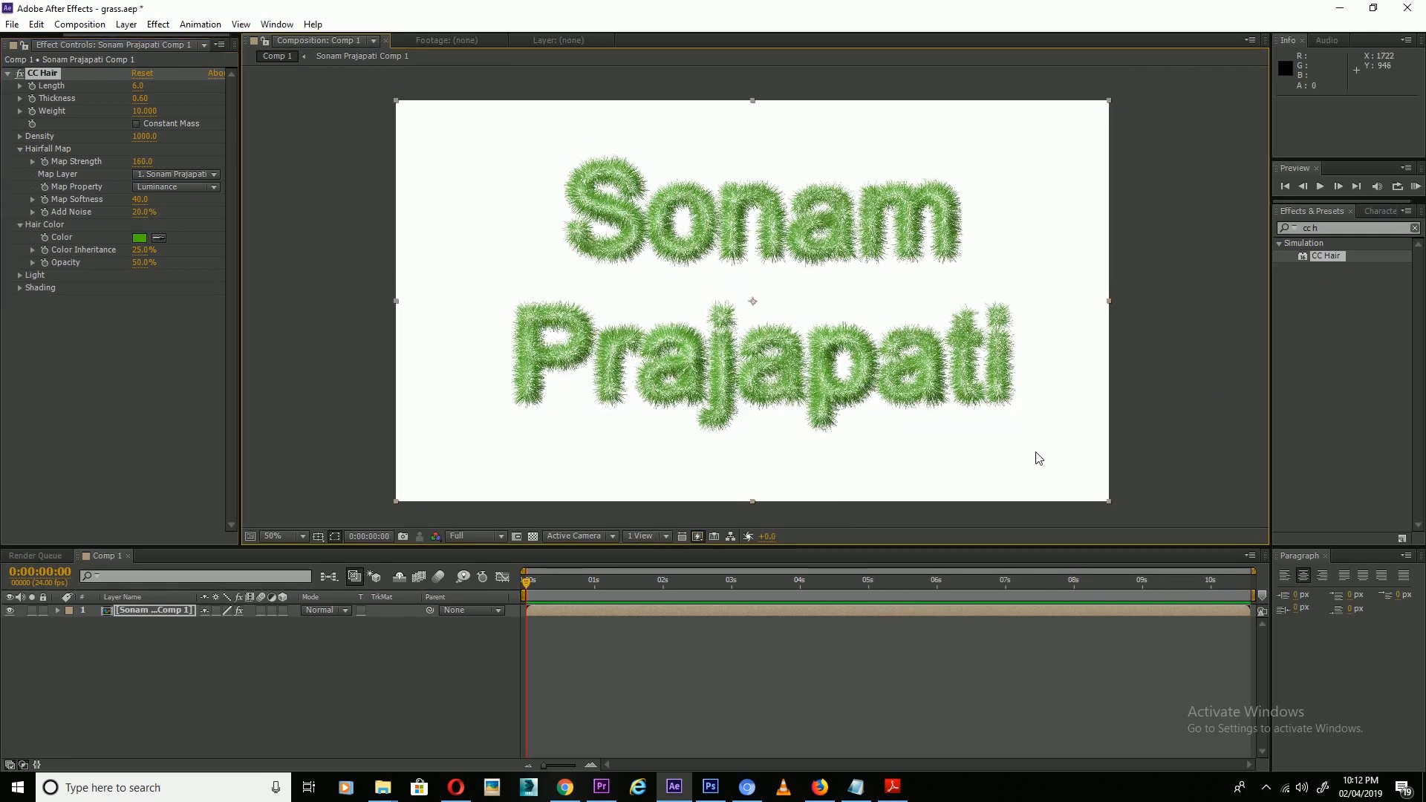
{"action": "left_click", "coordinate": [20, 275]}
{"action": "left_click", "coordinate": [142, 289]}
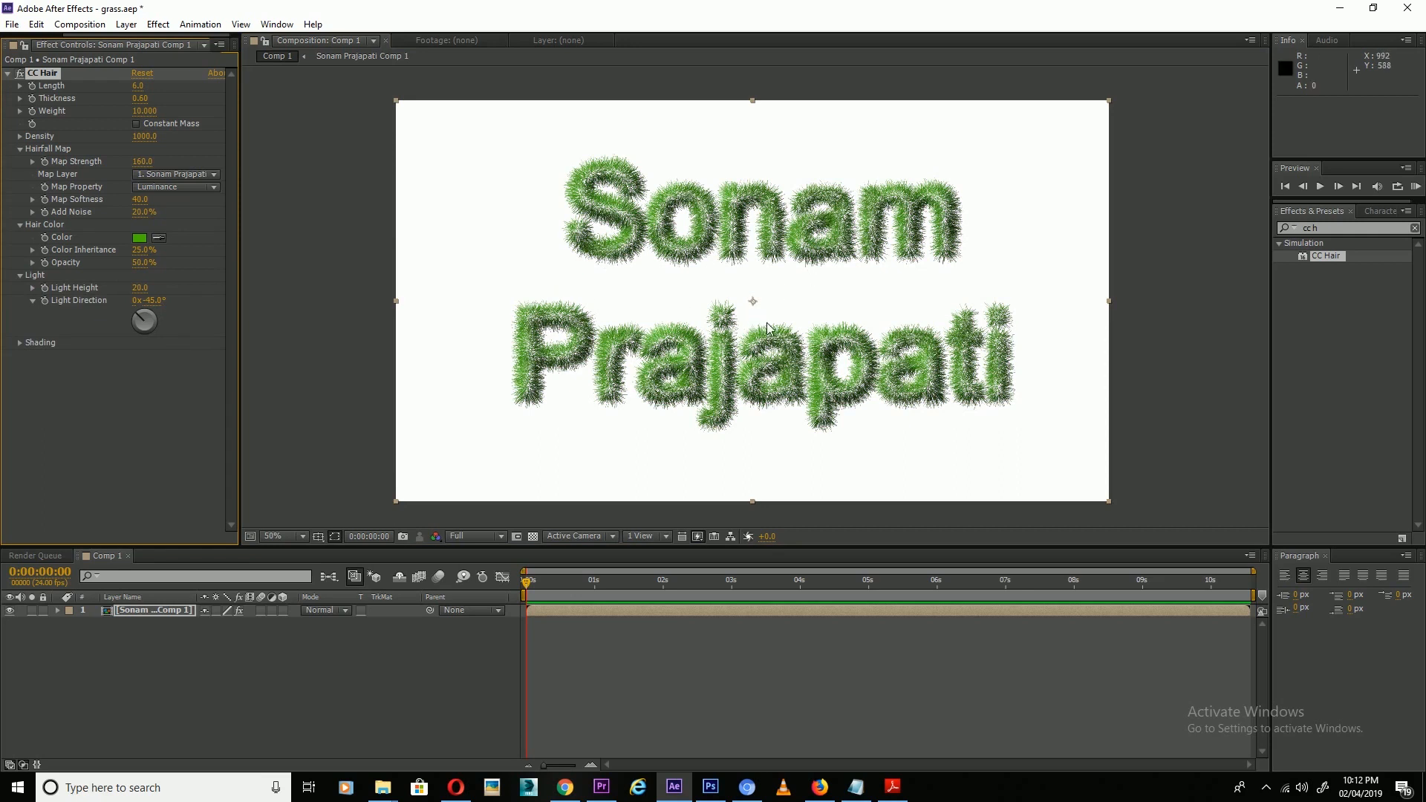
Set the CC Hair Color opacity to 70% while inspecting the grass letters.
{"action": "scroll", "coordinate": [767, 324], "scroll_direction": "up", "scroll_amount": 3}
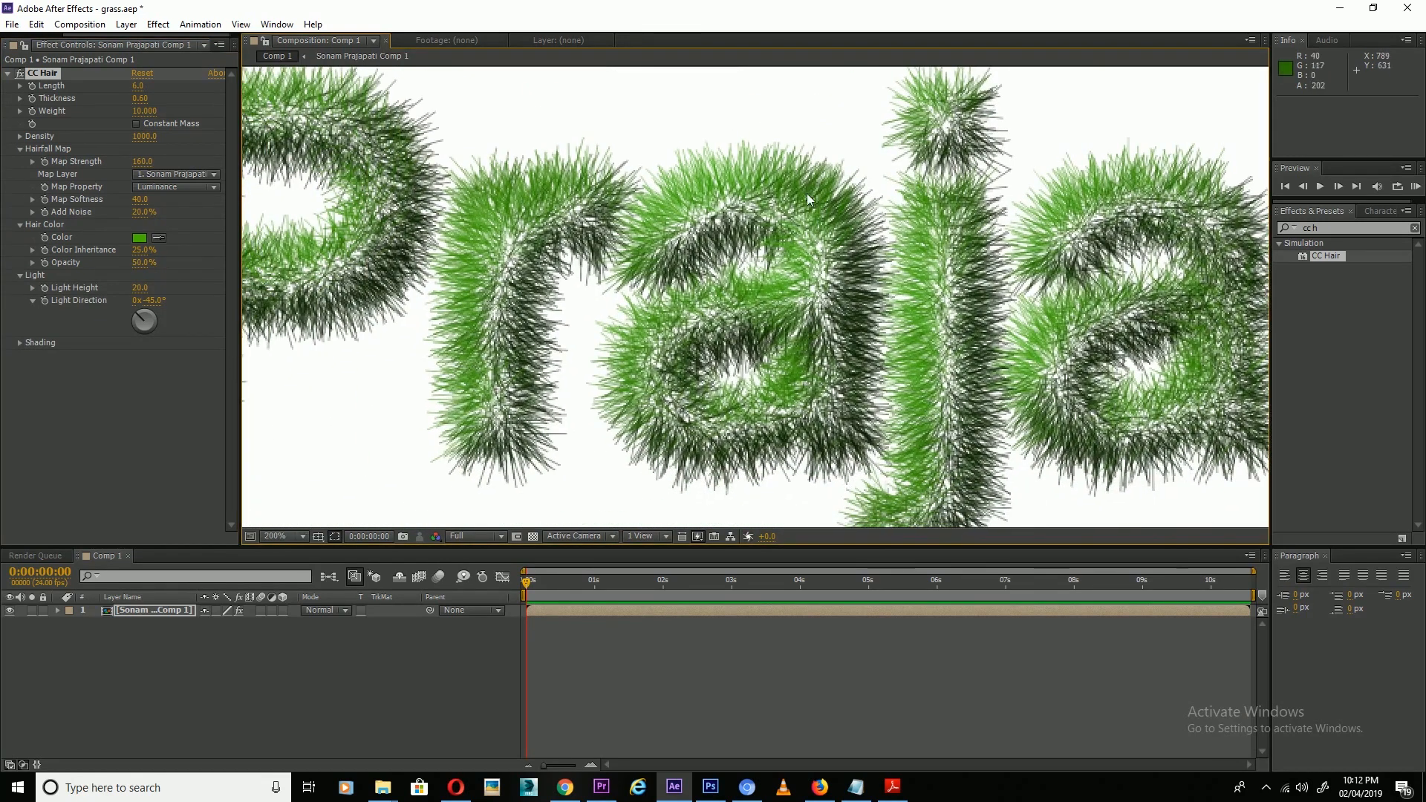
{"action": "left_click_drag", "start_coordinate": [440, 242], "coordinate": [502, 253]}
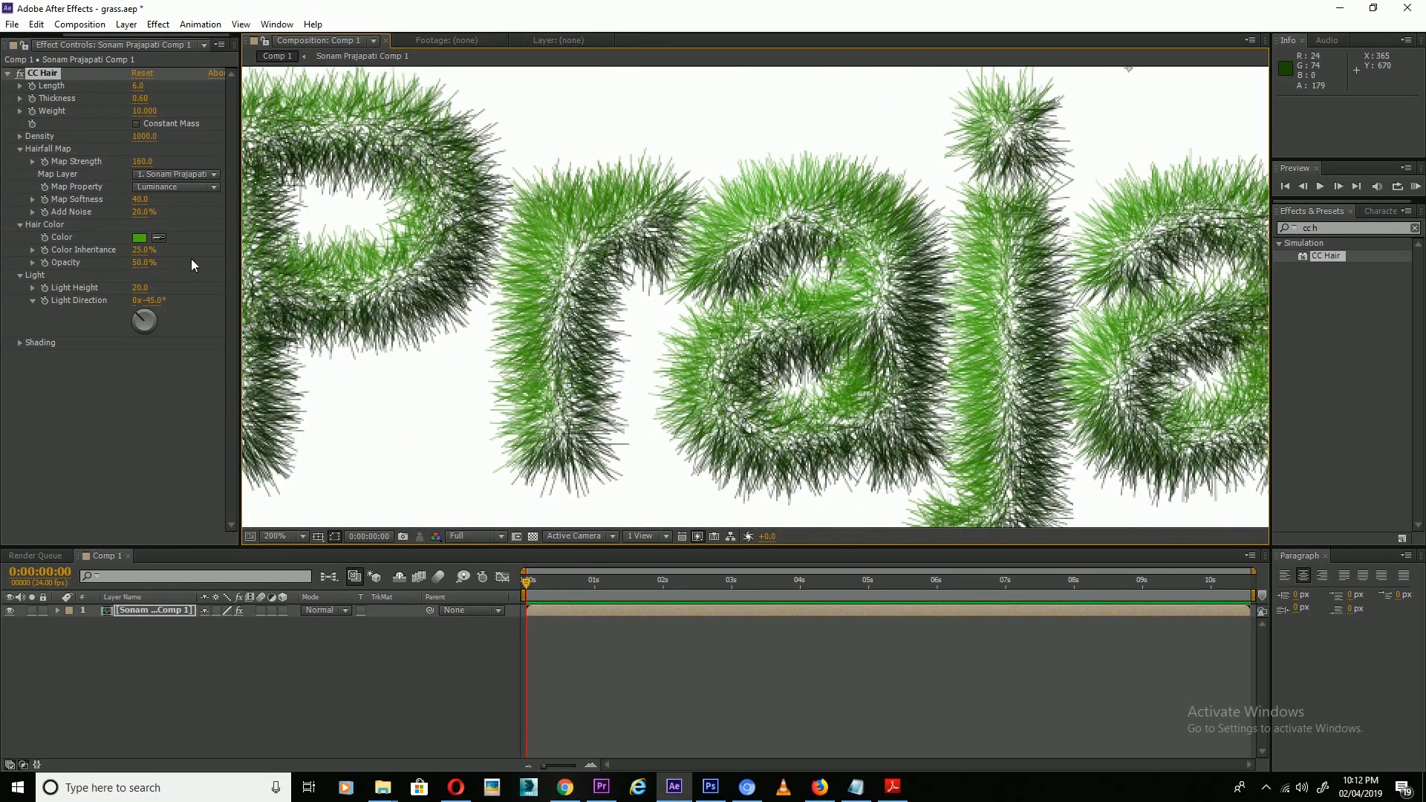
{"action": "mouse_move", "coordinate": [145, 263]}
{"action": "left_mouse_down"}
{"action": "mouse_move", "coordinate": [124, 269]}
{"action": "mouse_move", "coordinate": [158, 275]}
{"action": "left_mouse_up"}
{"action": "left_click", "coordinate": [150, 266]}
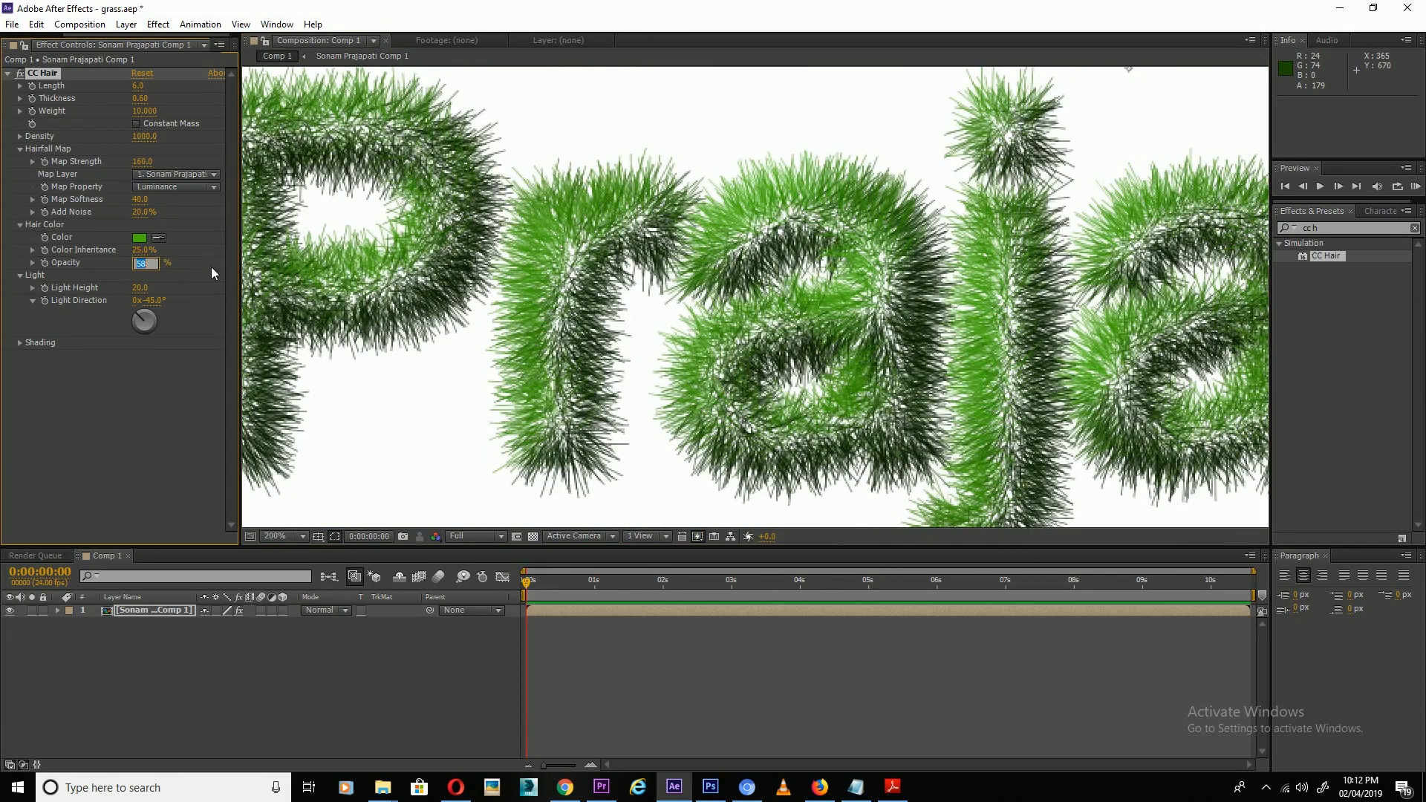
{"action": "scroll", "coordinate": [587, 220], "scroll_direction": "down", "scroll_amount": 2}
{"action": "scroll", "coordinate": [733, 289], "scroll_direction": "down", "scroll_amount": 2}
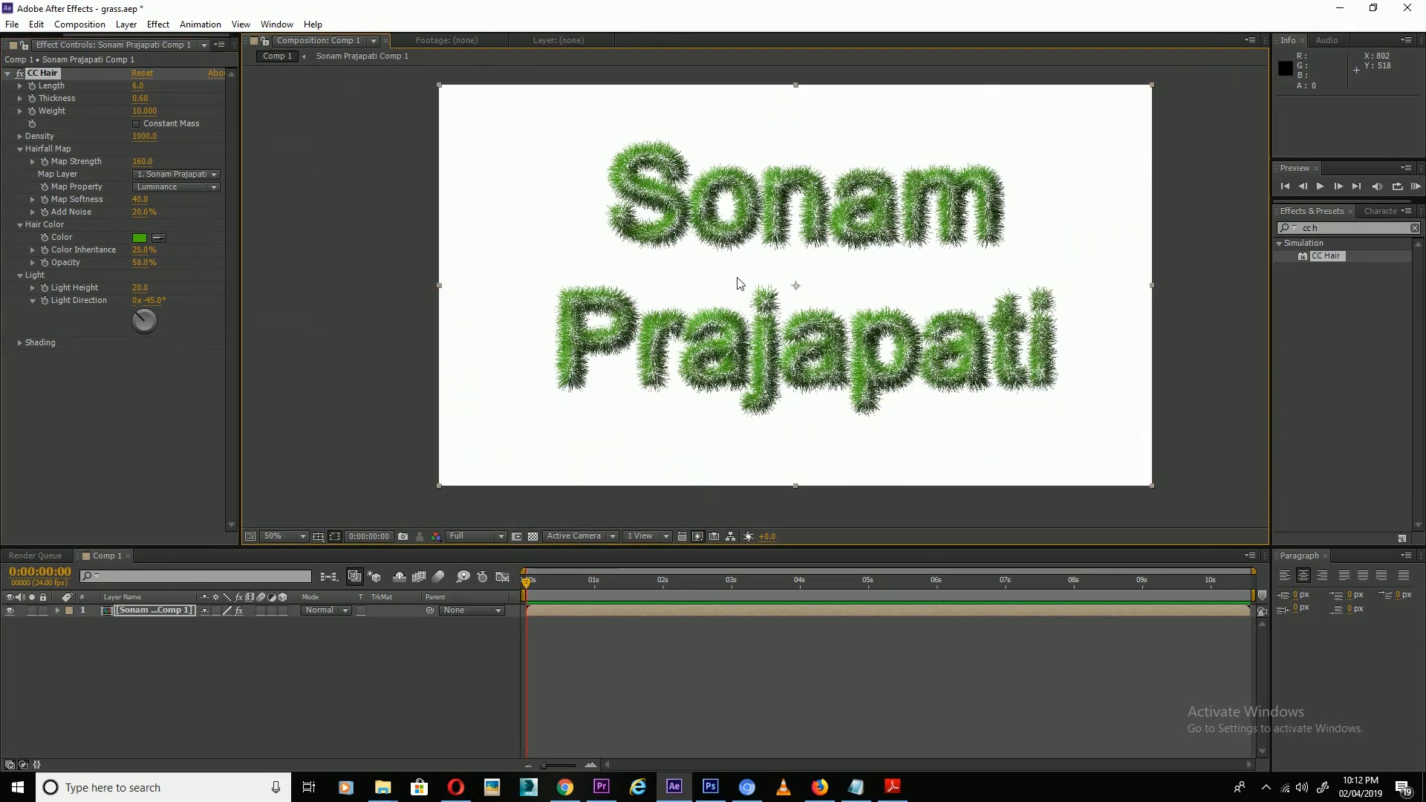
{"action": "left_click", "coordinate": [141, 263]}
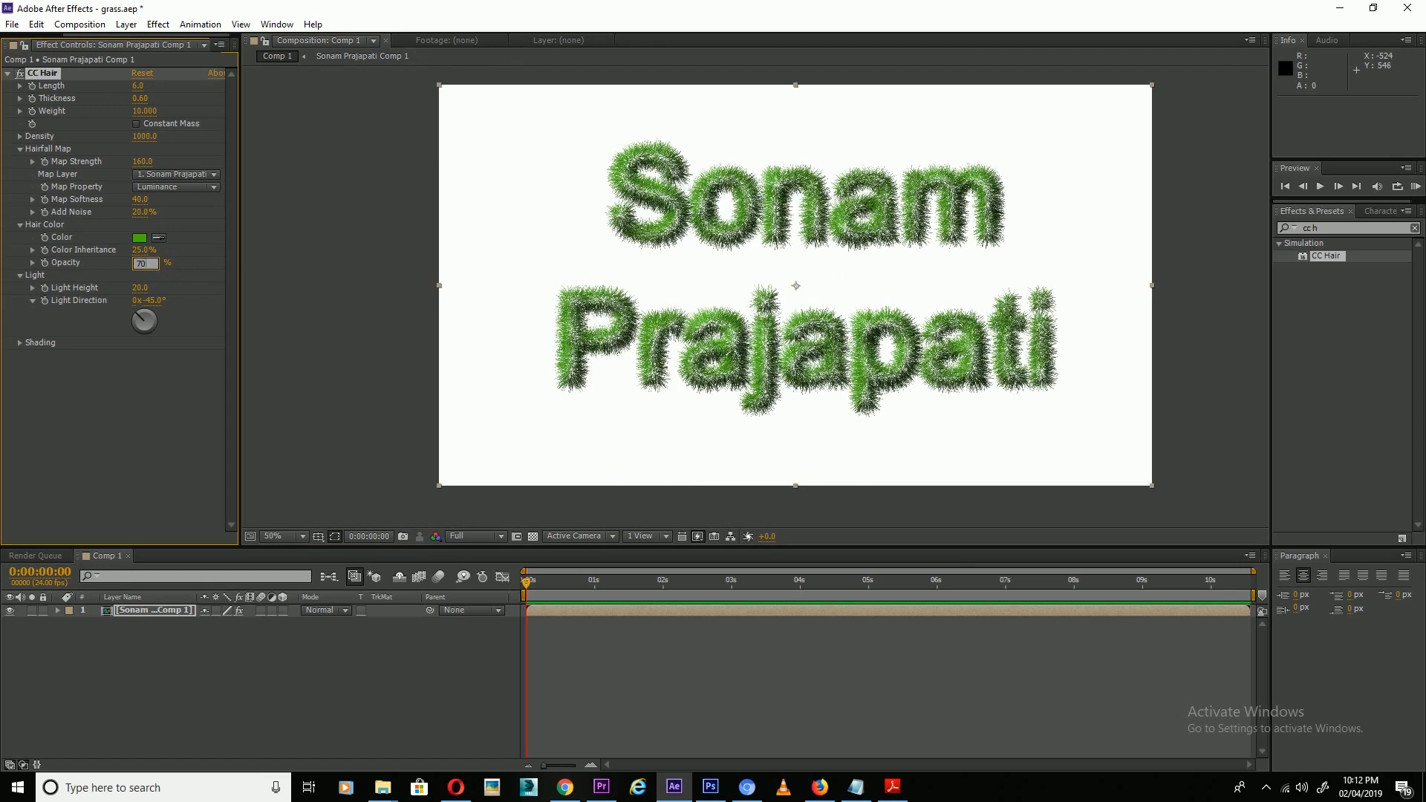
{"action": "key", "text": "Return"}
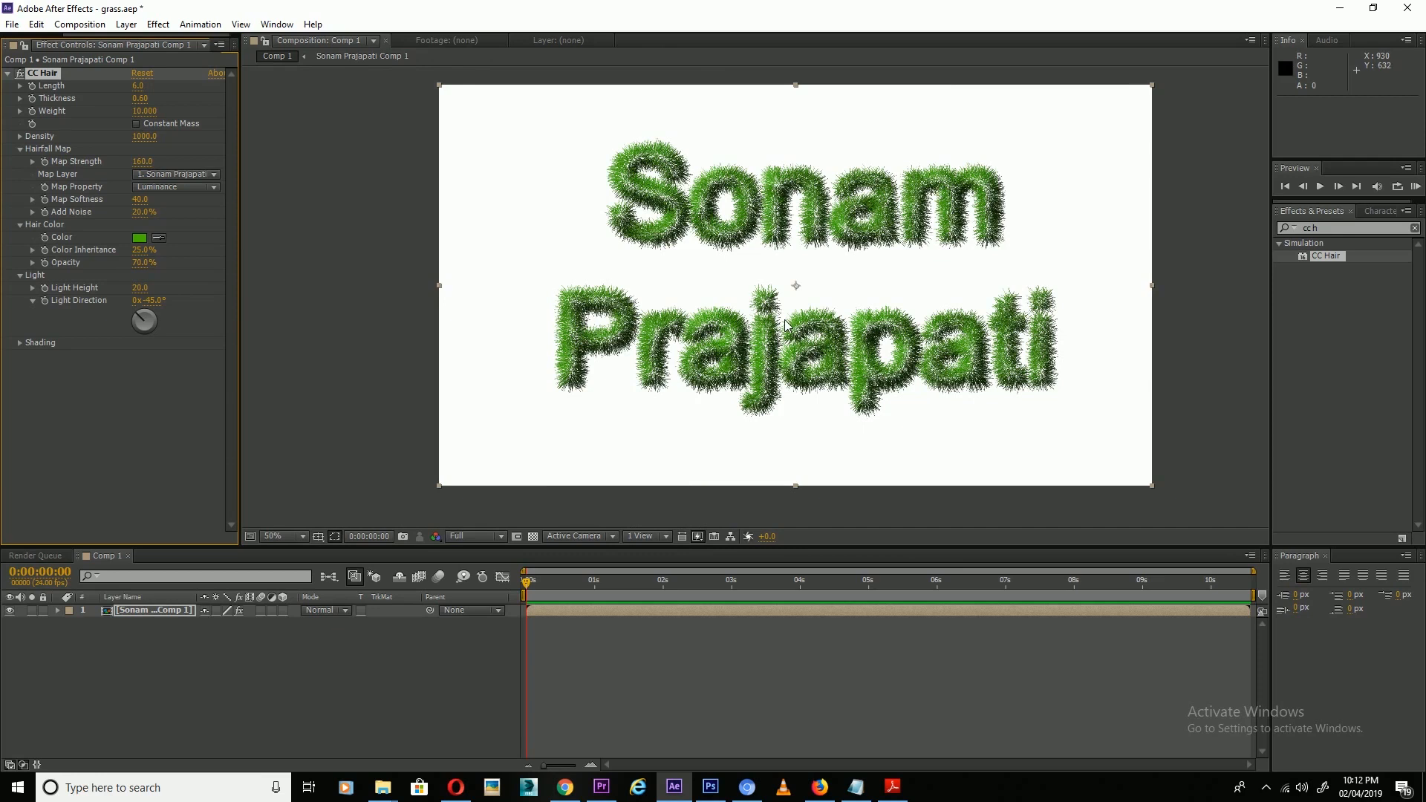
{"action": "scroll", "coordinate": [785, 324], "scroll_direction": "up", "scroll_amount": 2}
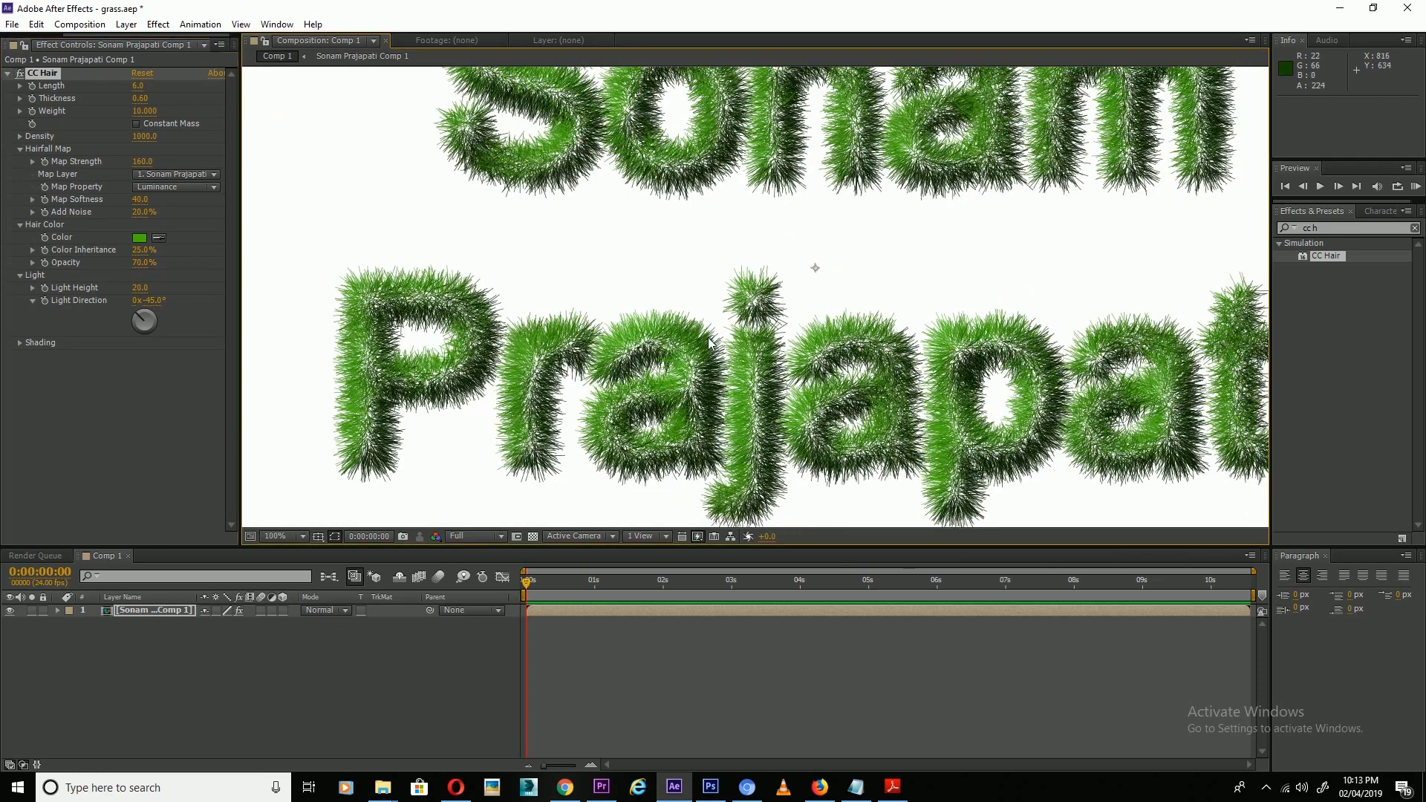
{"action": "scroll", "coordinate": [712, 341], "scroll_direction": "down", "scroll_amount": 2}
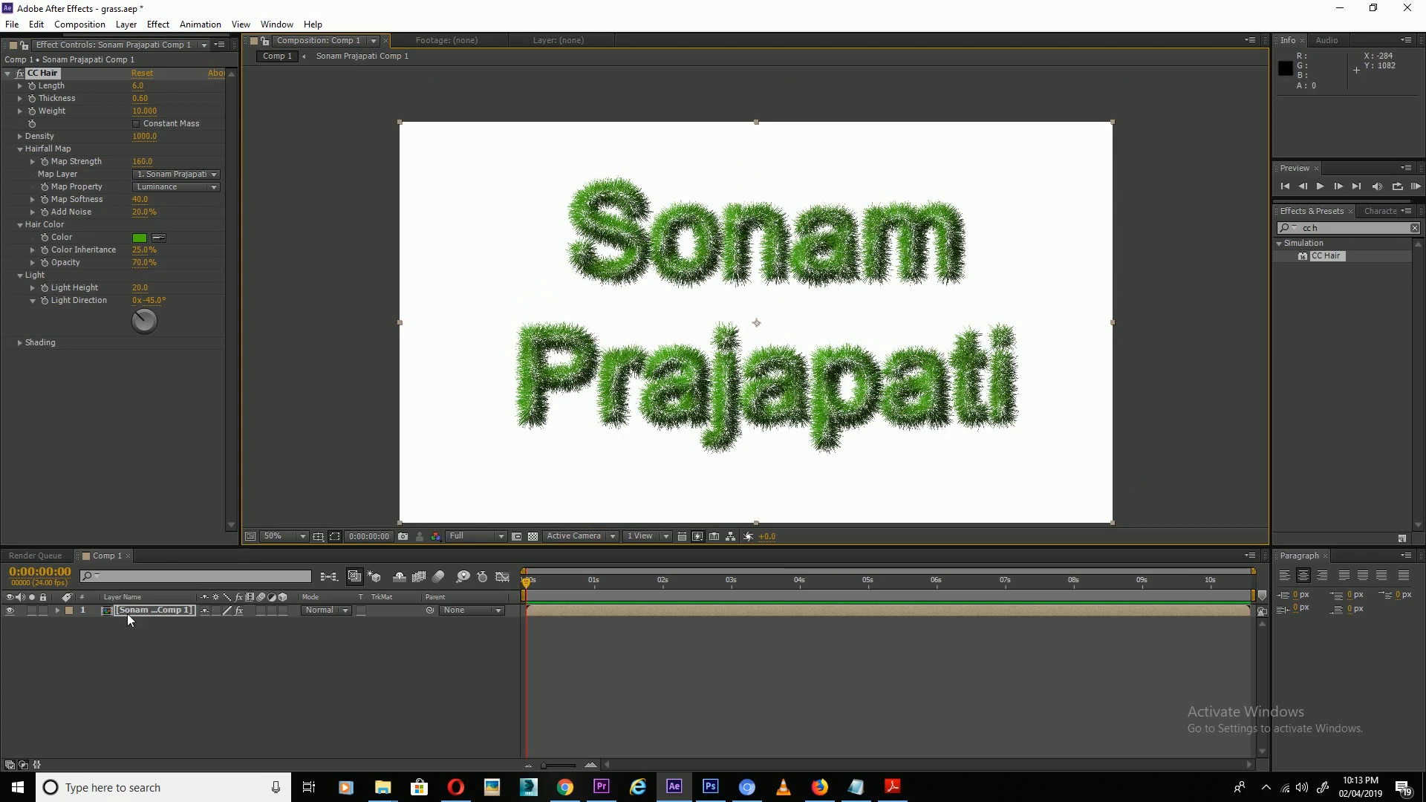
Duplicate the nested grass-text layer and rename the copy Shadow.
{"action": "left_click", "coordinate": [150, 609]}
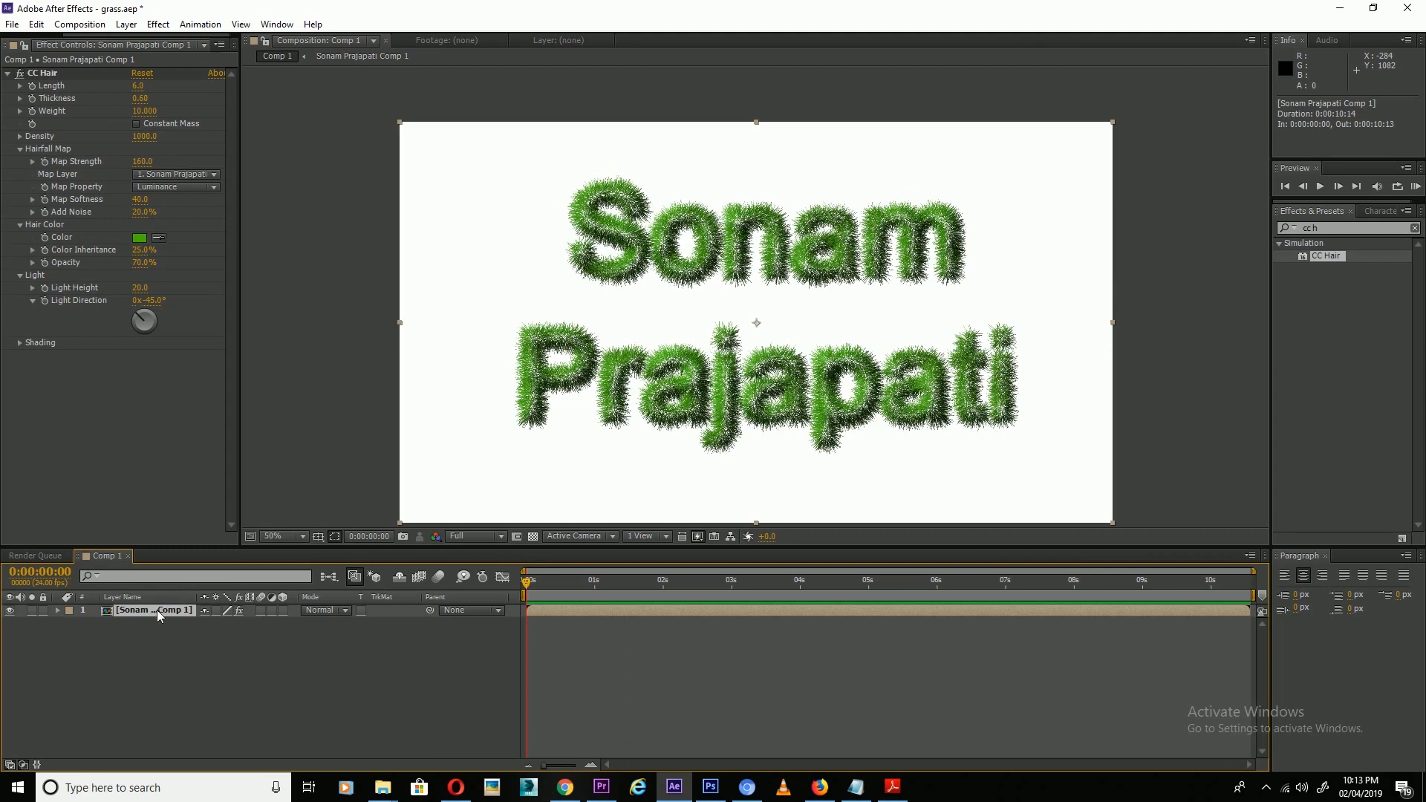
{"action": "key", "text": "ctrl+d"}
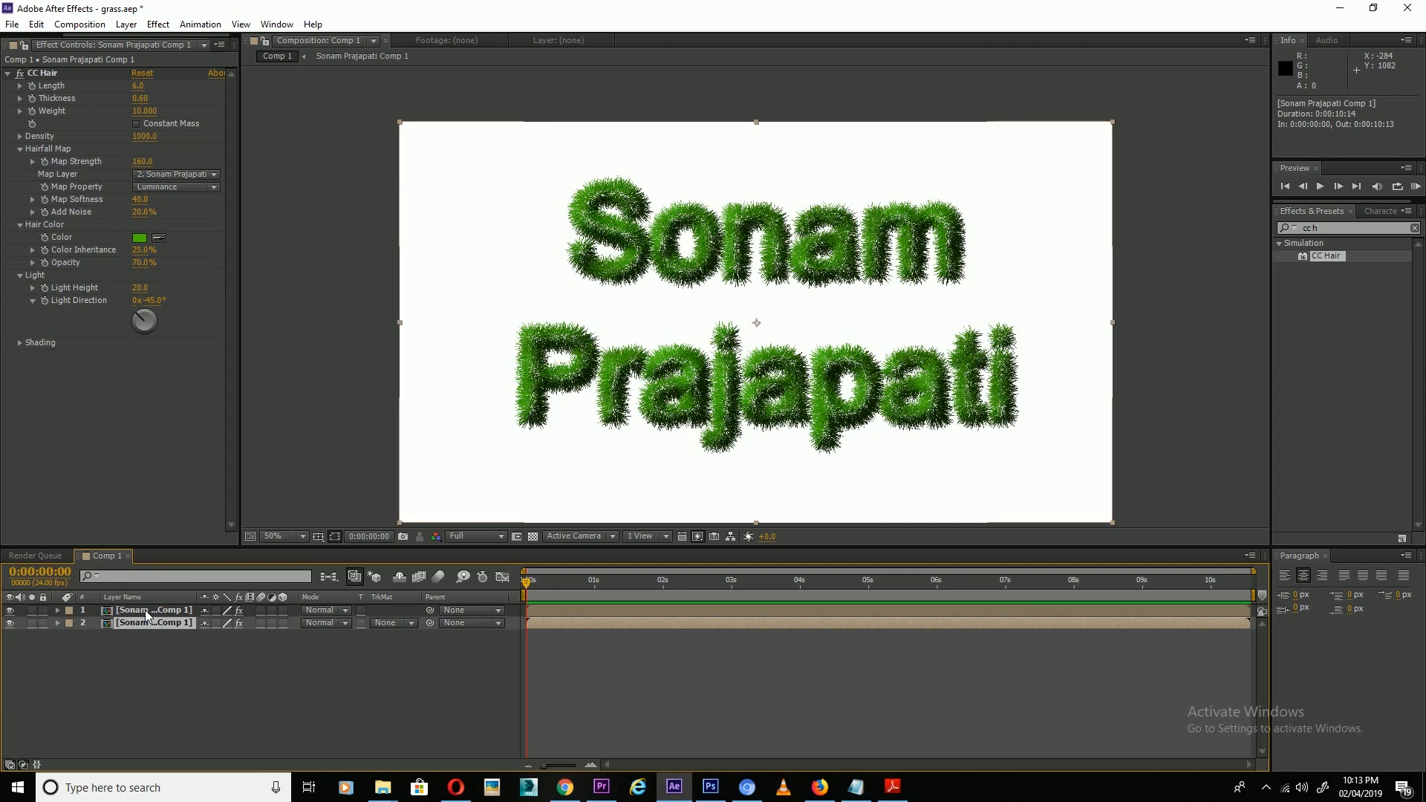
{"action": "key", "text": "Return"}
{"action": "type", "text": "Shadow"}
{"action": "key", "text": "Return"}
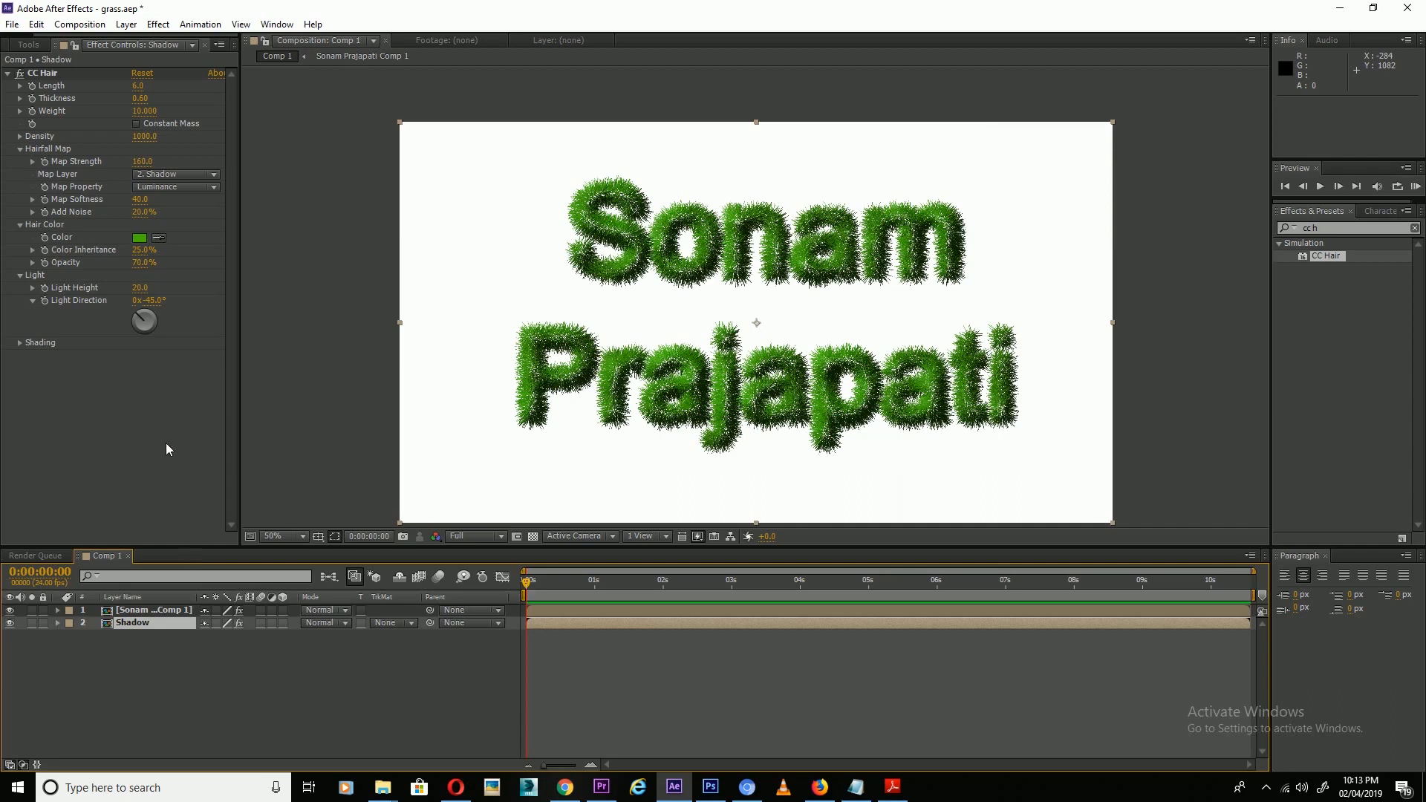
Colour the Shadow layer's CC Hair a near-black dark green.
{"action": "left_click", "coordinate": [139, 238]}
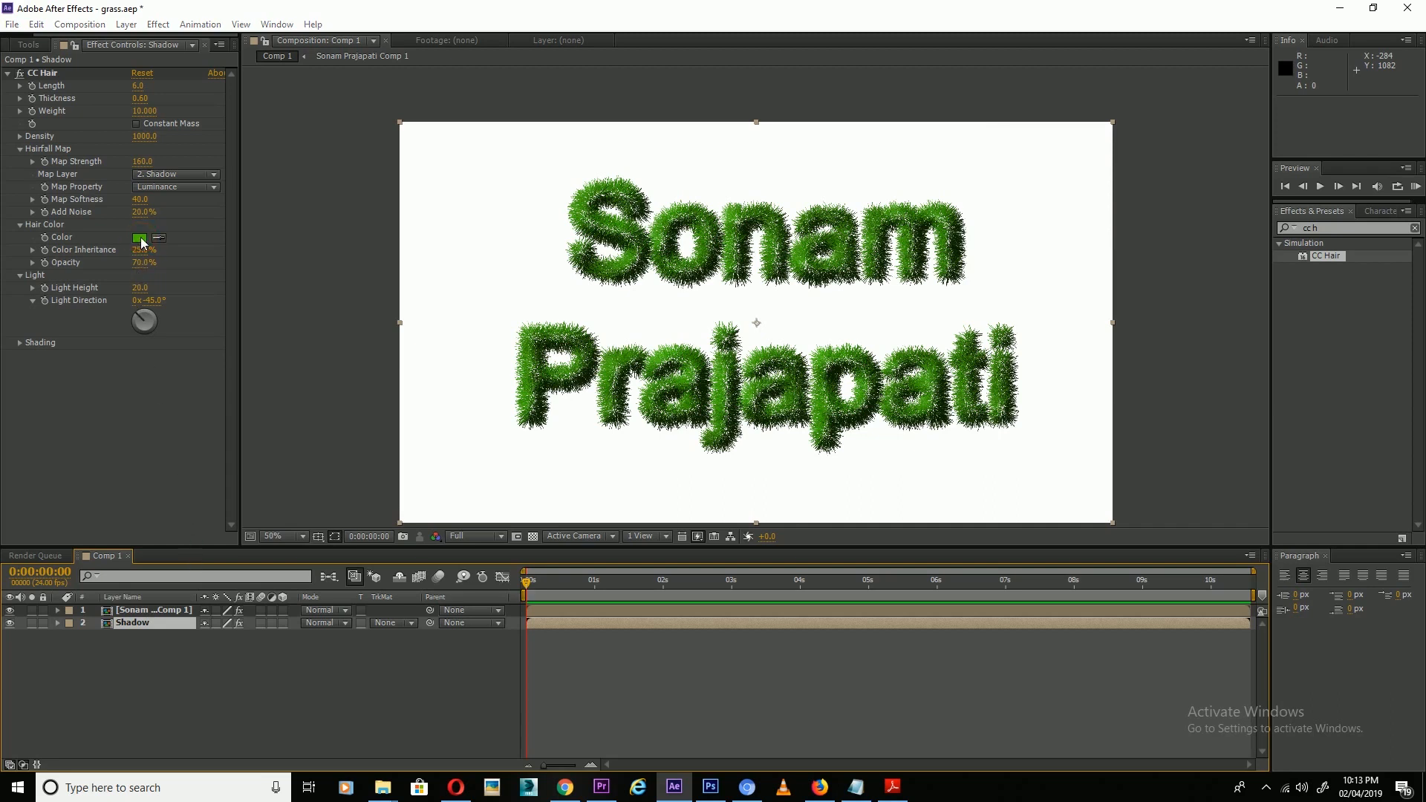
{"action": "left_click_drag", "start_coordinate": [996, 550], "coordinate": [1062, 580]}
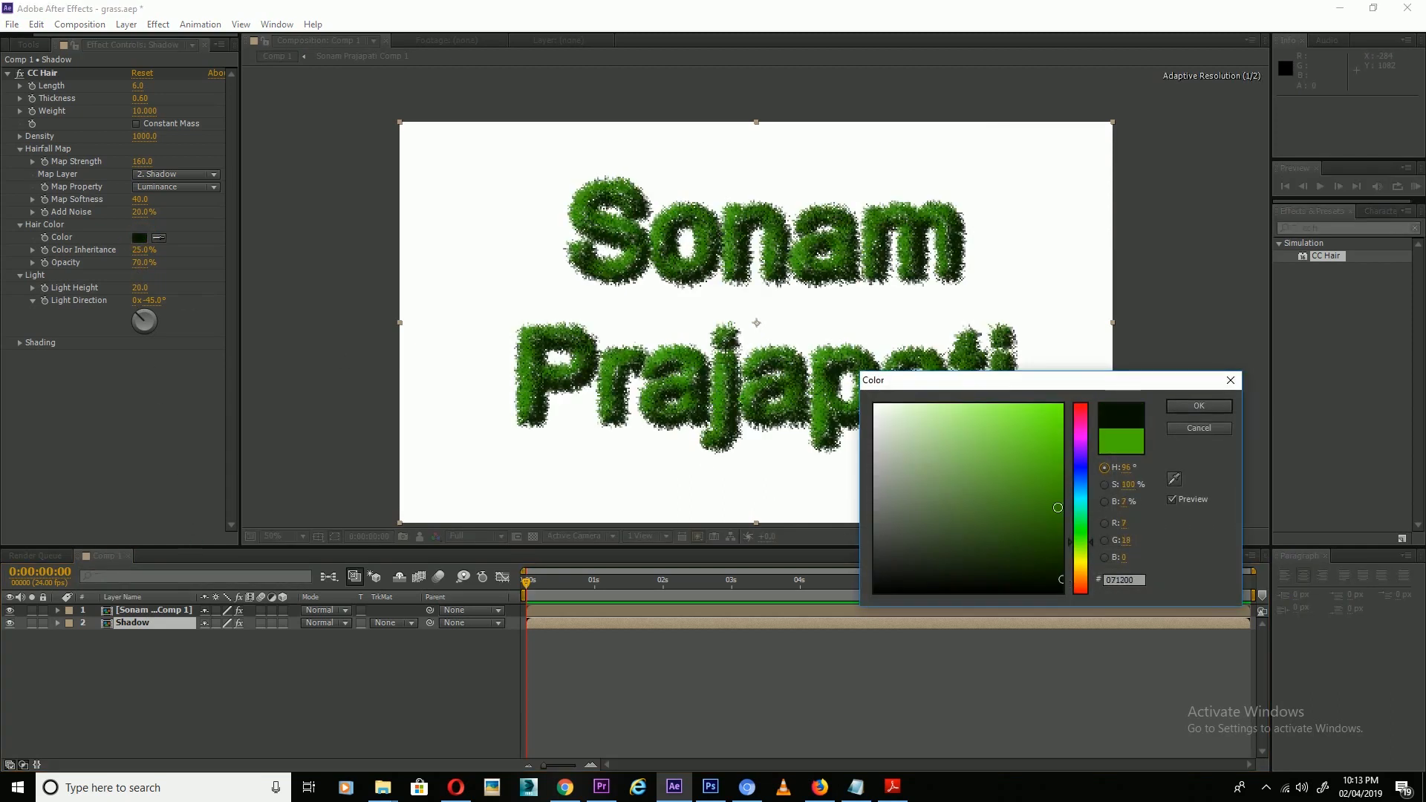
{"action": "left_click", "coordinate": [1174, 407]}
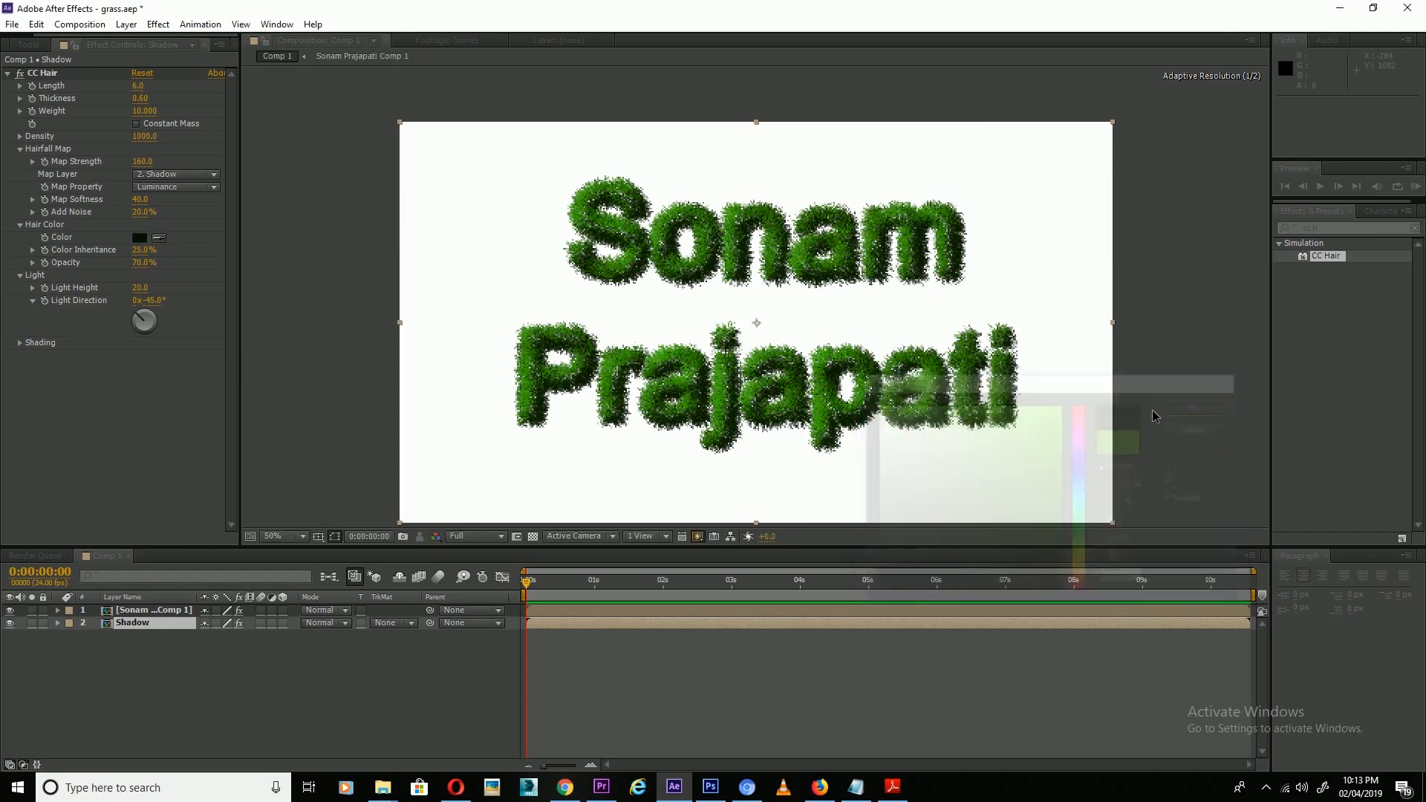
{"action": "left_click", "coordinate": [155, 612]}
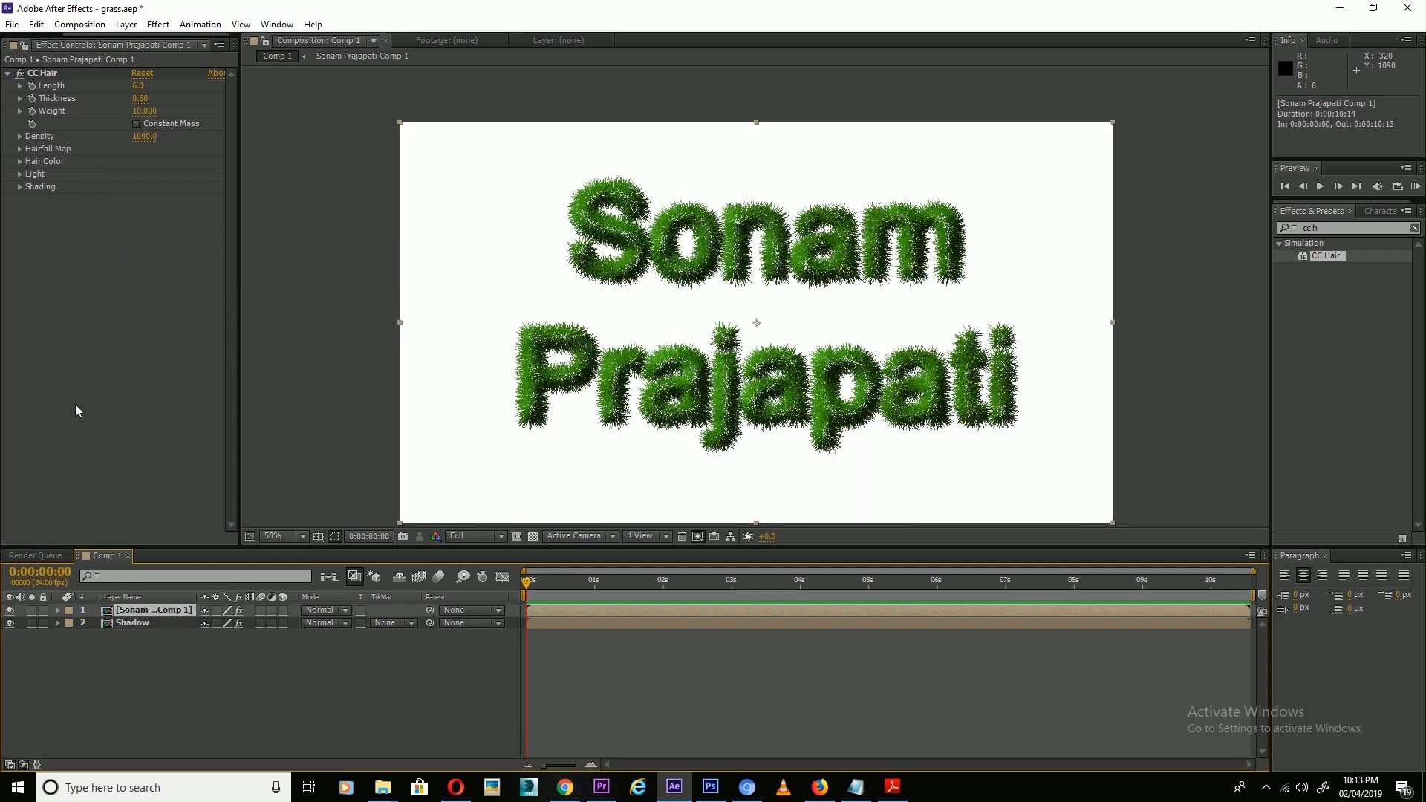
Raise the grass text's CC Hair opacity to 100%.
{"action": "left_click", "coordinate": [20, 187]}
{"action": "left_click", "coordinate": [20, 188]}
{"action": "left_click", "coordinate": [20, 165]}
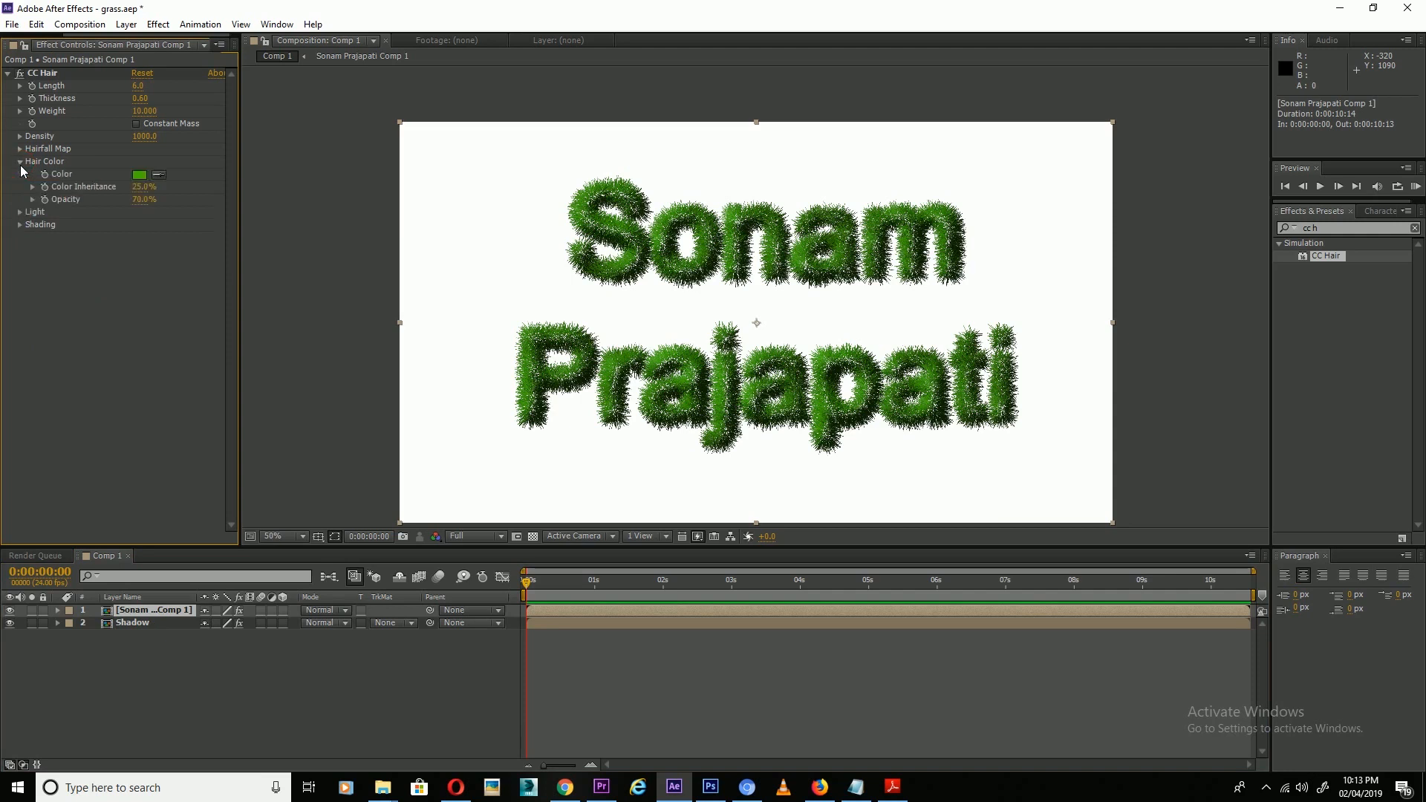
{"action": "left_click", "coordinate": [145, 199]}
{"action": "type", "text": "50"}
{"action": "key", "text": "Return"}
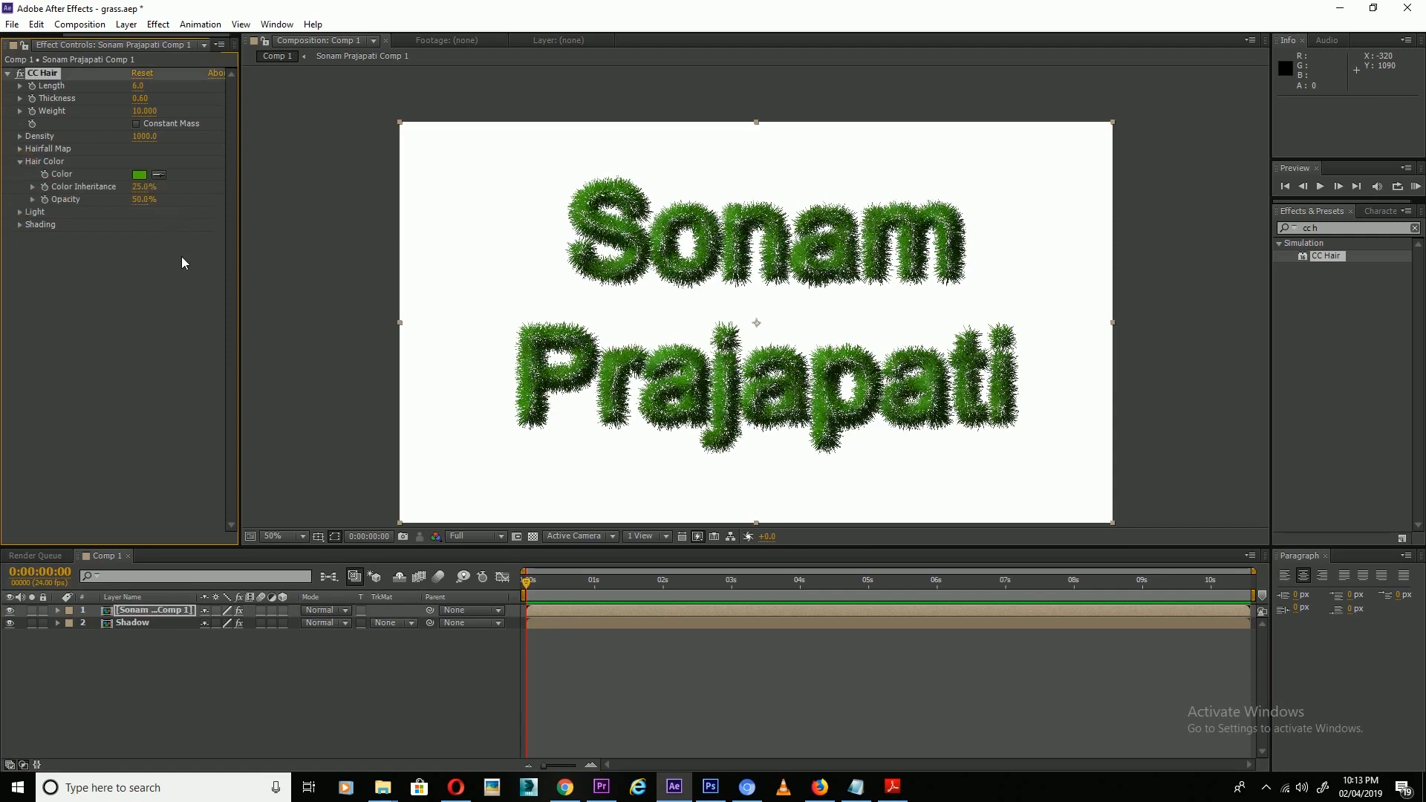
{"action": "left_click_drag", "start_coordinate": [145, 199], "coordinate": [220, 203]}
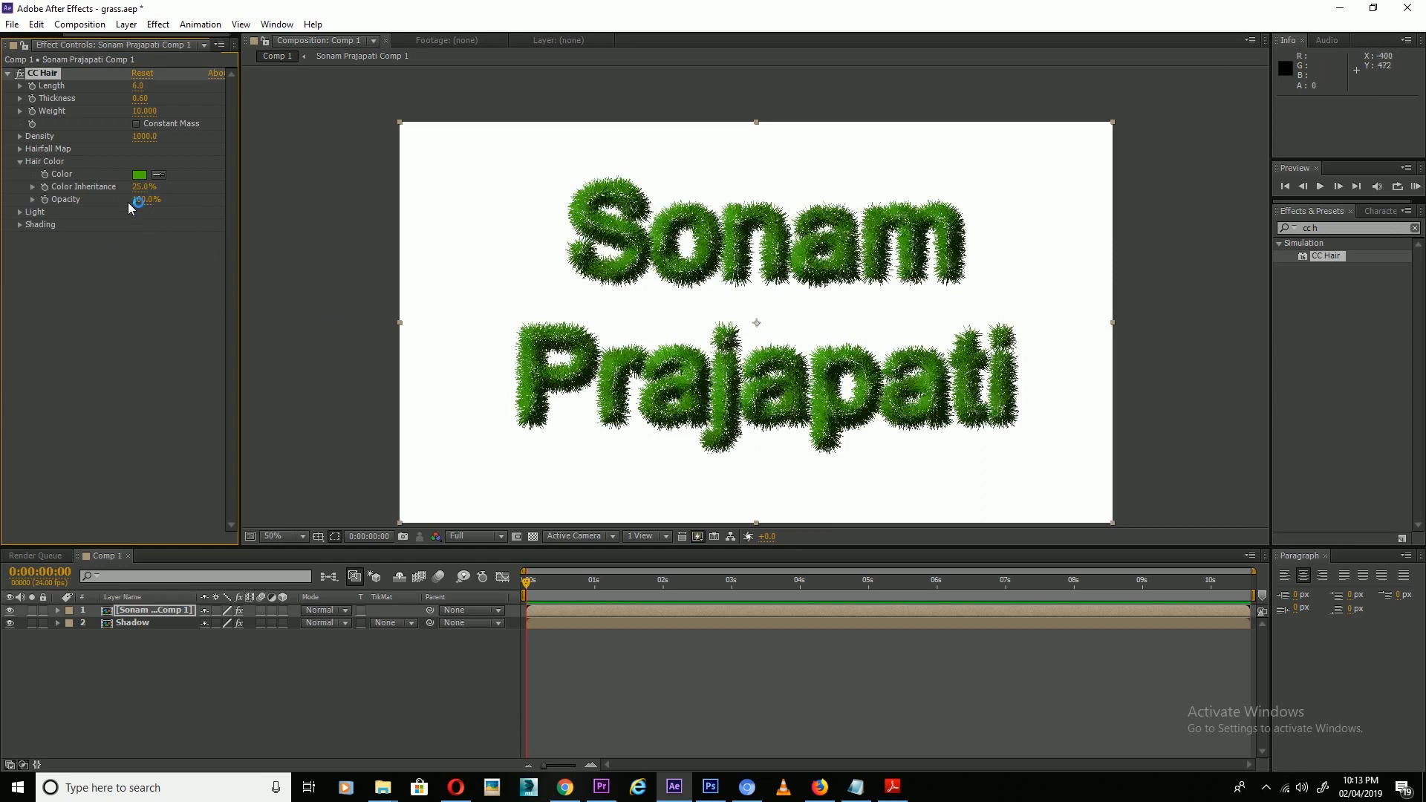
Change the hair colour to a brighter green, about #53F601.
{"action": "left_click", "coordinate": [139, 174]}
{"action": "left_click_drag", "start_coordinate": [1041, 447], "coordinate": [1067, 433]}
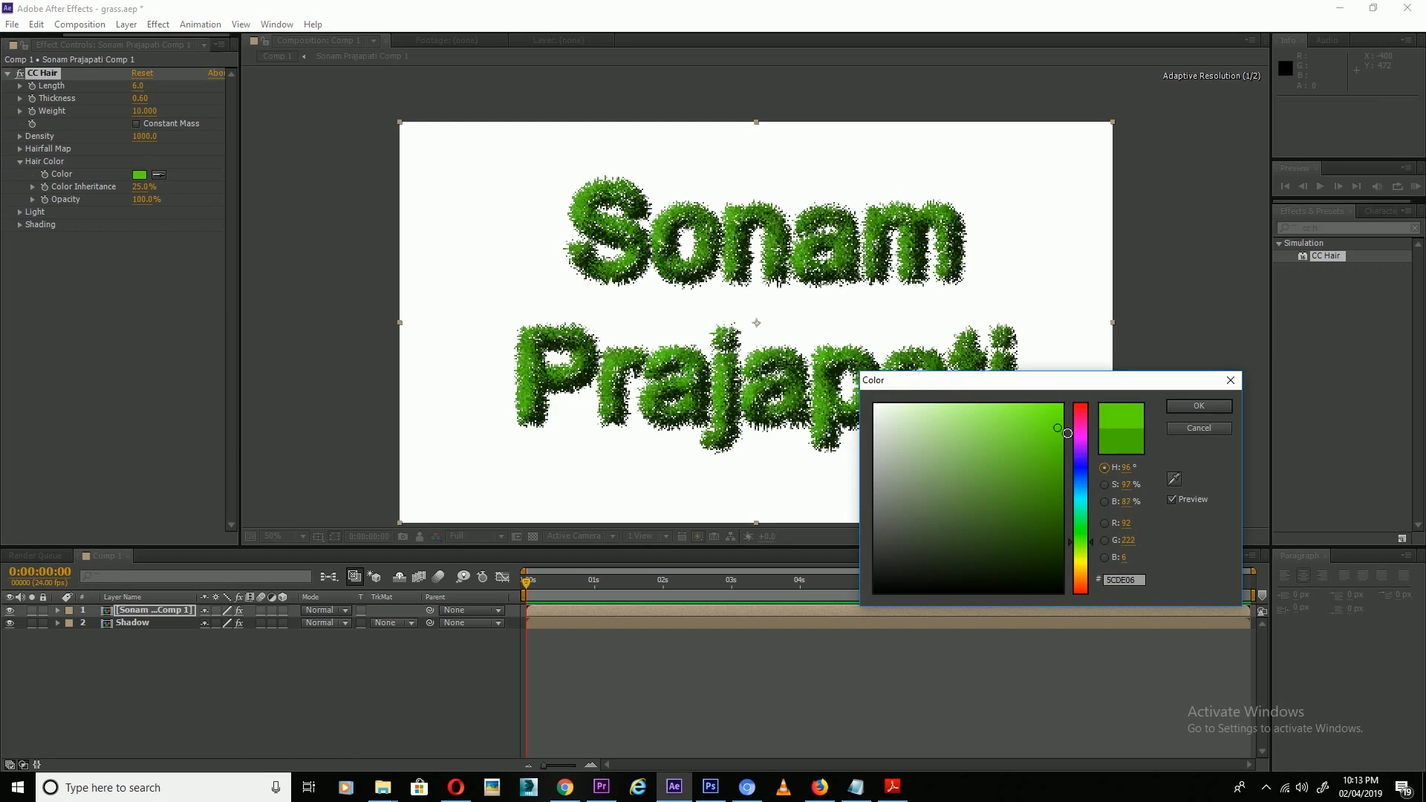
{"action": "left_click", "coordinate": [1061, 410]}
{"action": "left_click", "coordinate": [1199, 406]}
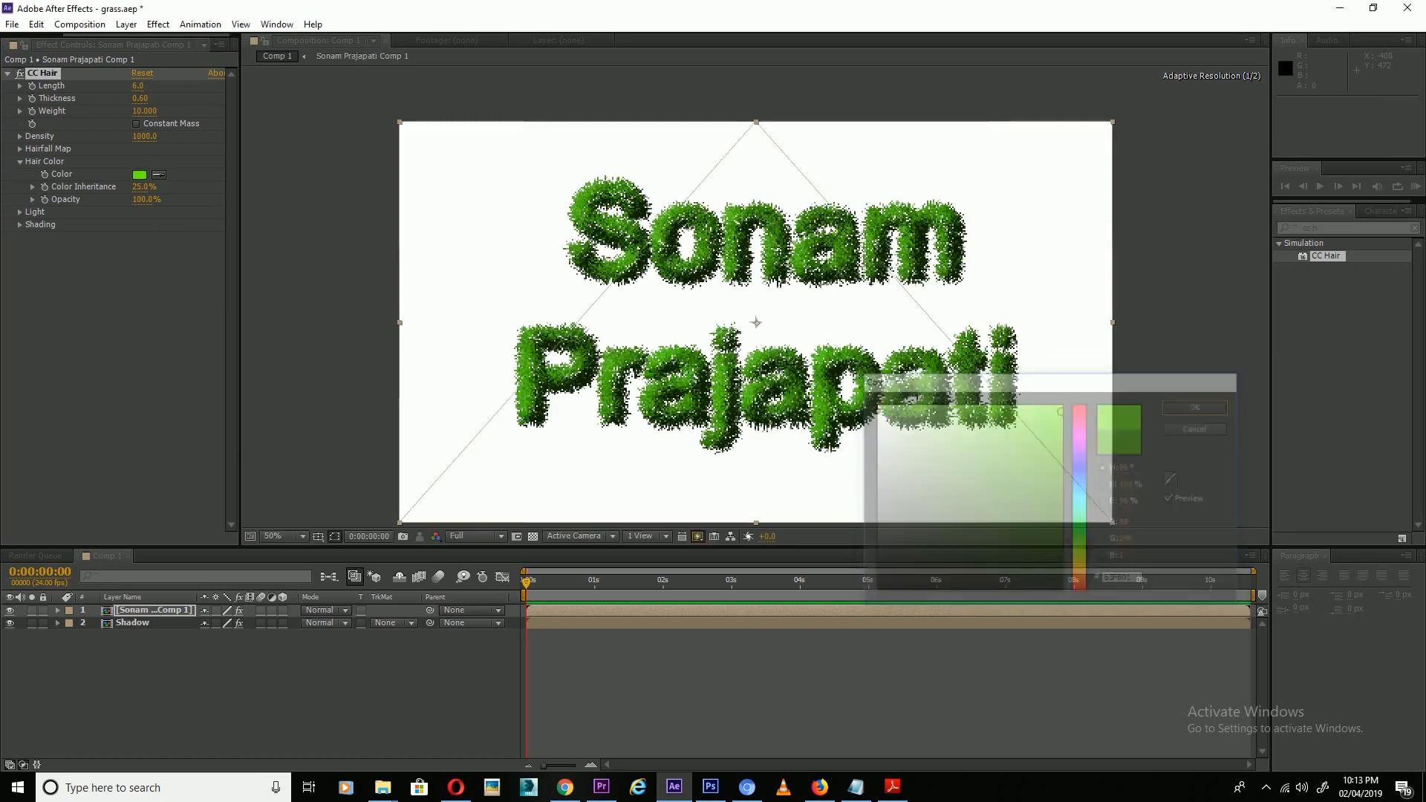
{"action": "key", "text": "period"}
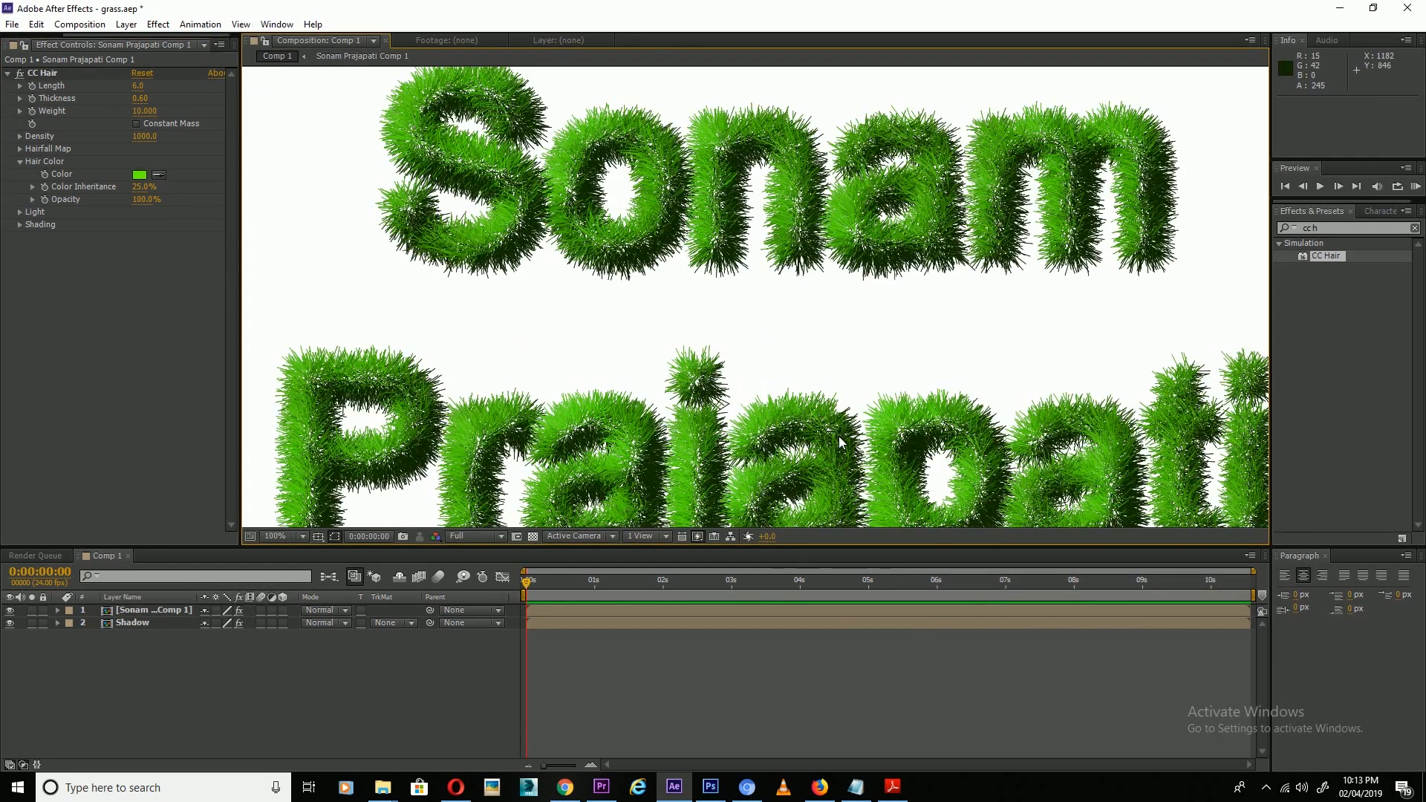
{"action": "scroll", "coordinate": [840, 435], "scroll_direction": "up", "scroll_amount": 5}
{"action": "scroll", "coordinate": [649, 454], "scroll_direction": "down", "scroll_amount": 3}
{"action": "scroll", "coordinate": [689, 358], "scroll_direction": "down", "scroll_amount": 4}
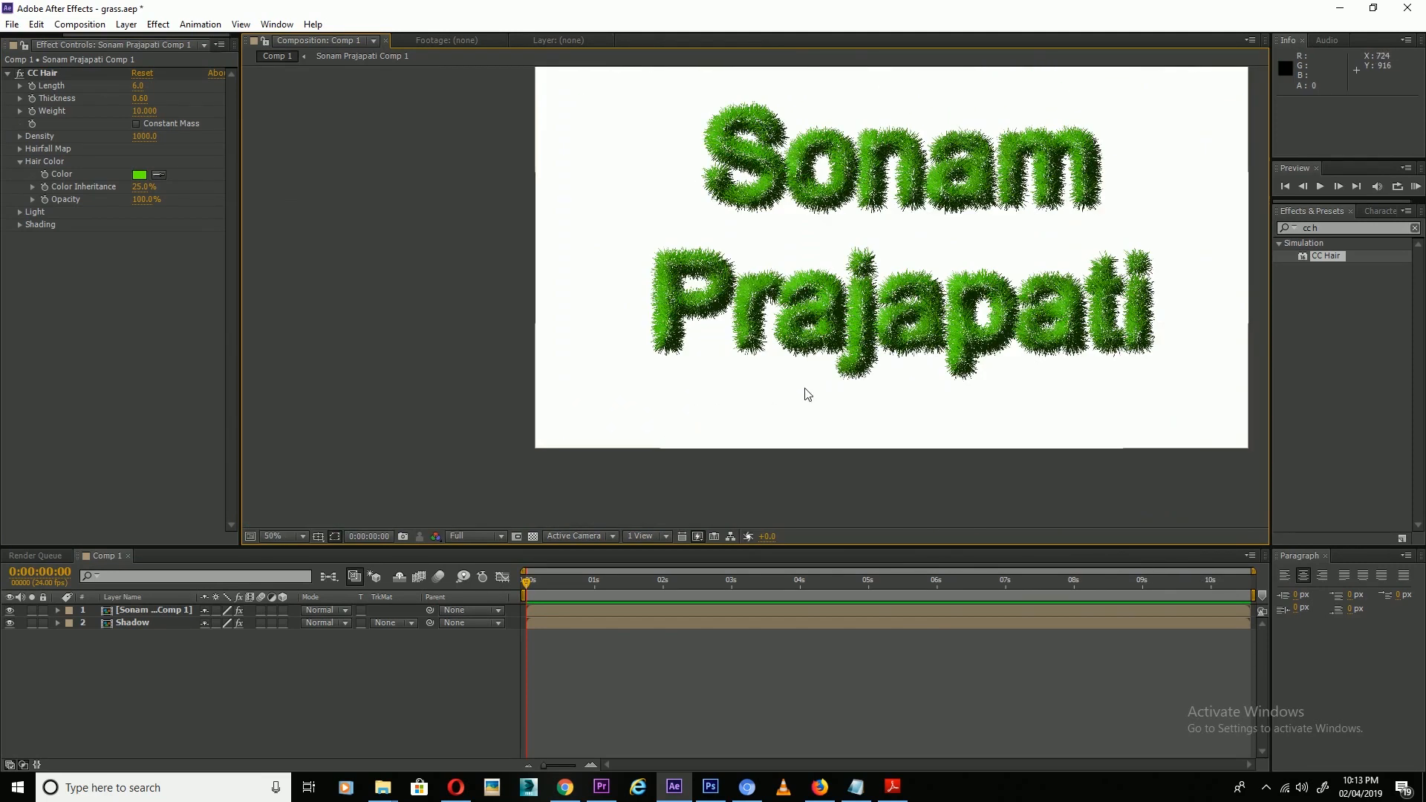
{"action": "left_click_drag", "start_coordinate": [892, 404], "coordinate": [820, 458]}
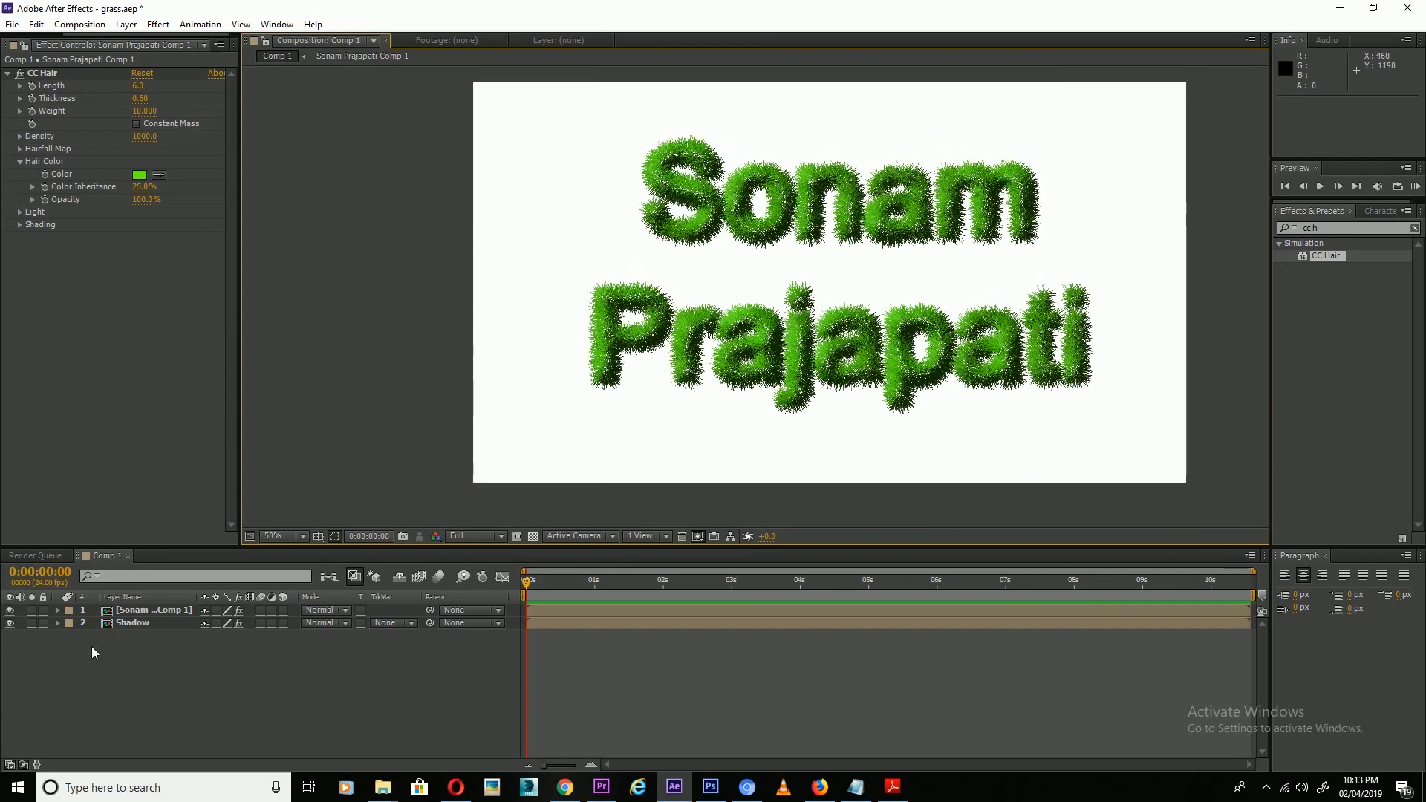
Apply Fast Blur to the Shadow layer with Blurriness 15.
{"action": "left_click", "coordinate": [134, 624]}
{"action": "left_click_drag", "start_coordinate": [1347, 230], "coordinate": [1260, 247]}
{"action": "type", "text": "fast"}
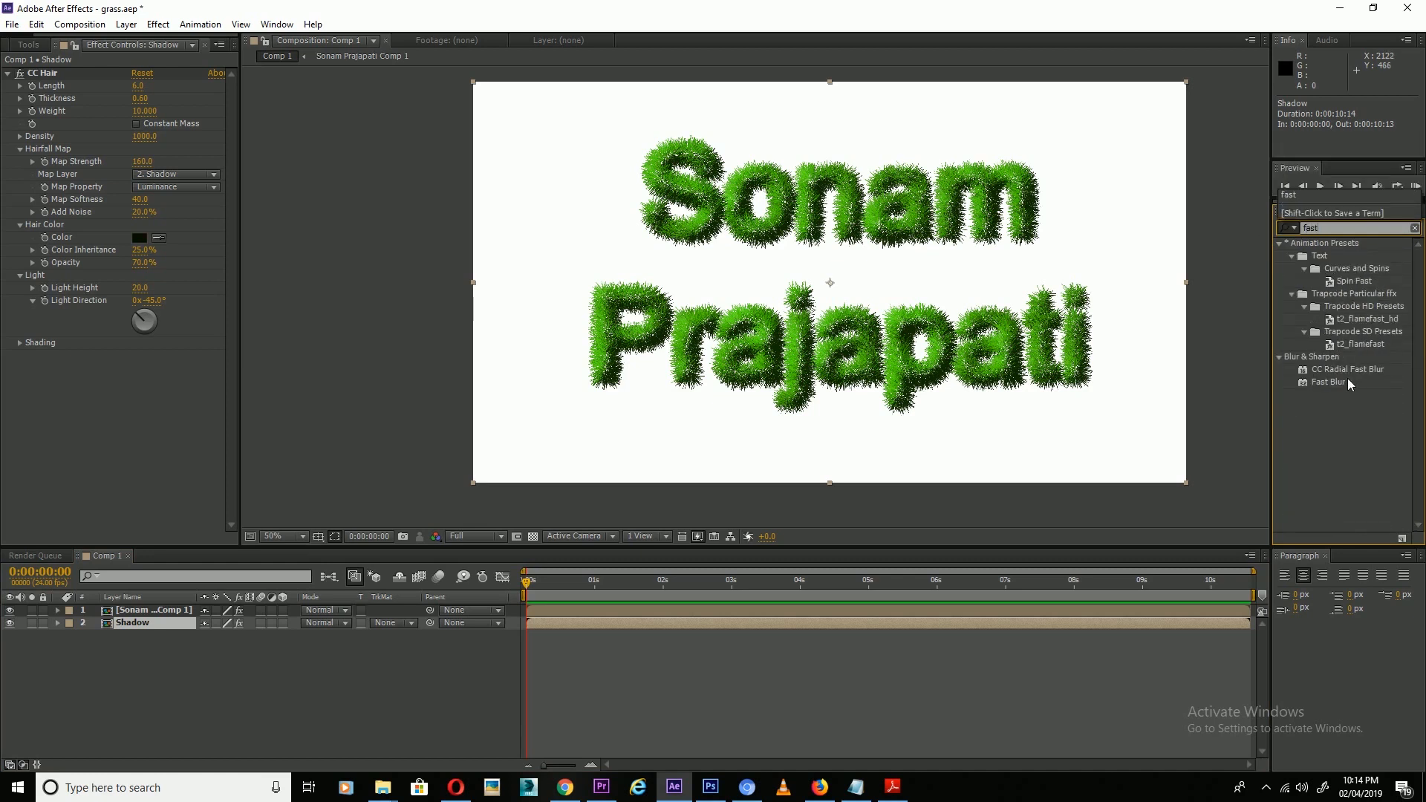
{"action": "left_click_drag", "start_coordinate": [1351, 384], "coordinate": [153, 627]}
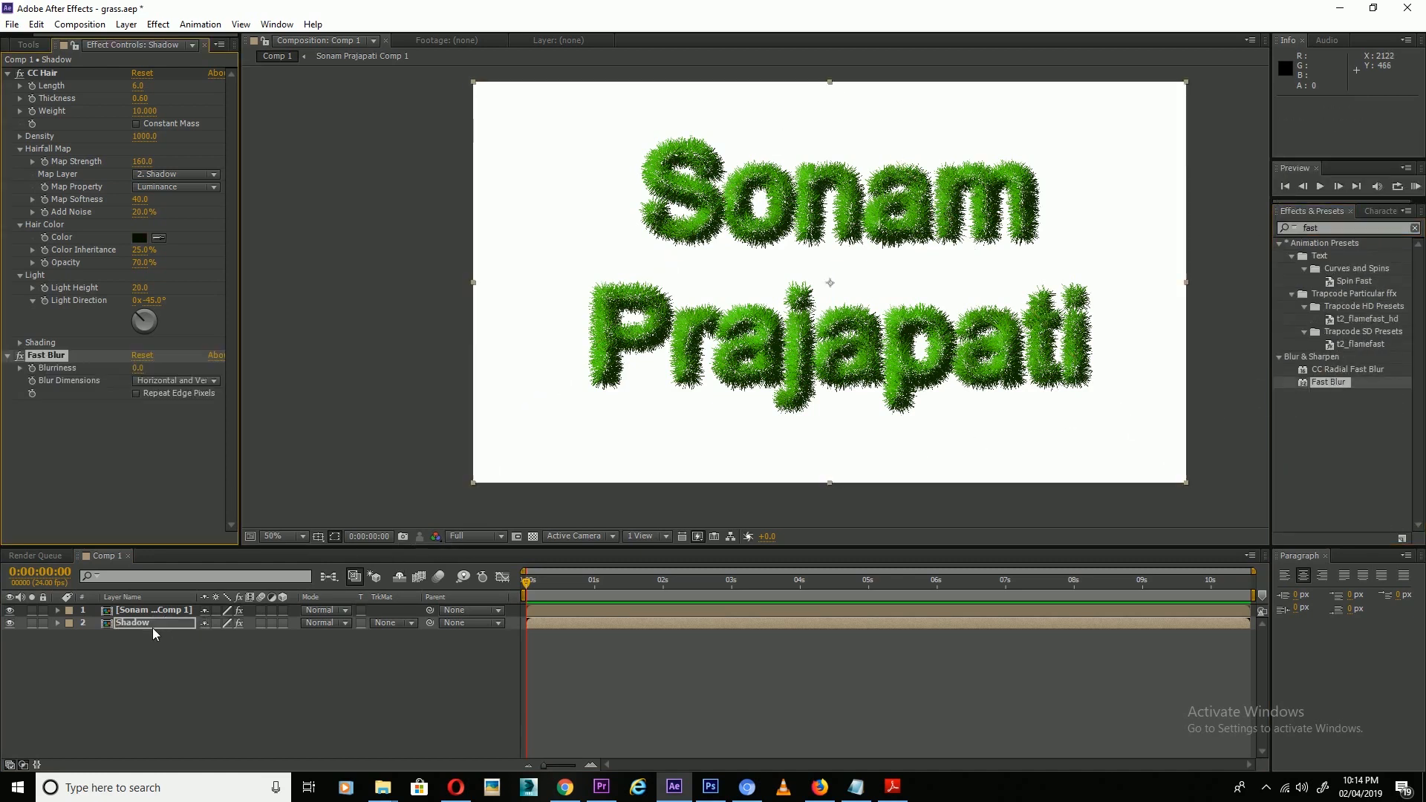
{"action": "left_click", "coordinate": [143, 369]}
{"action": "key", "text": "Return"}
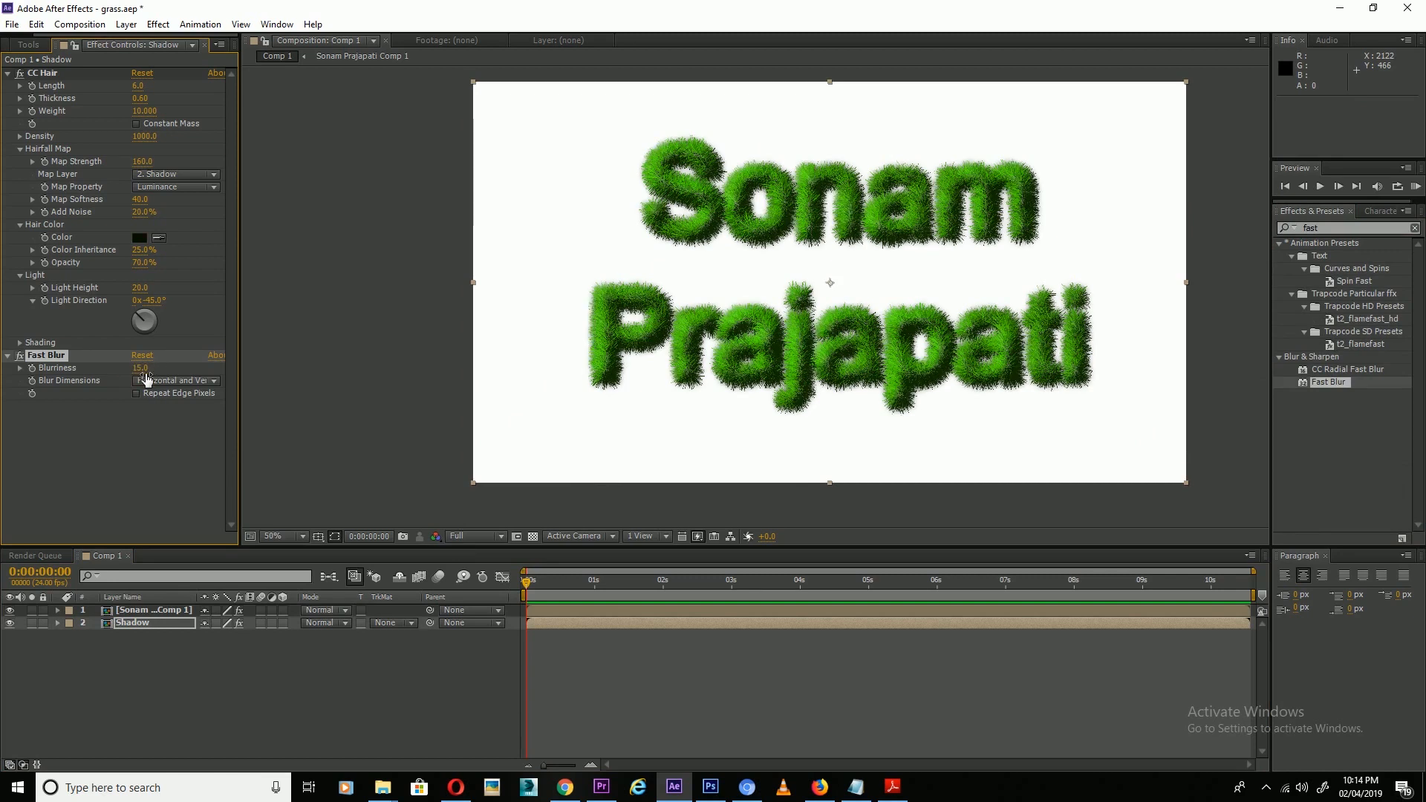
{"action": "left_click_drag", "start_coordinate": [767, 419], "coordinate": [753, 443]}
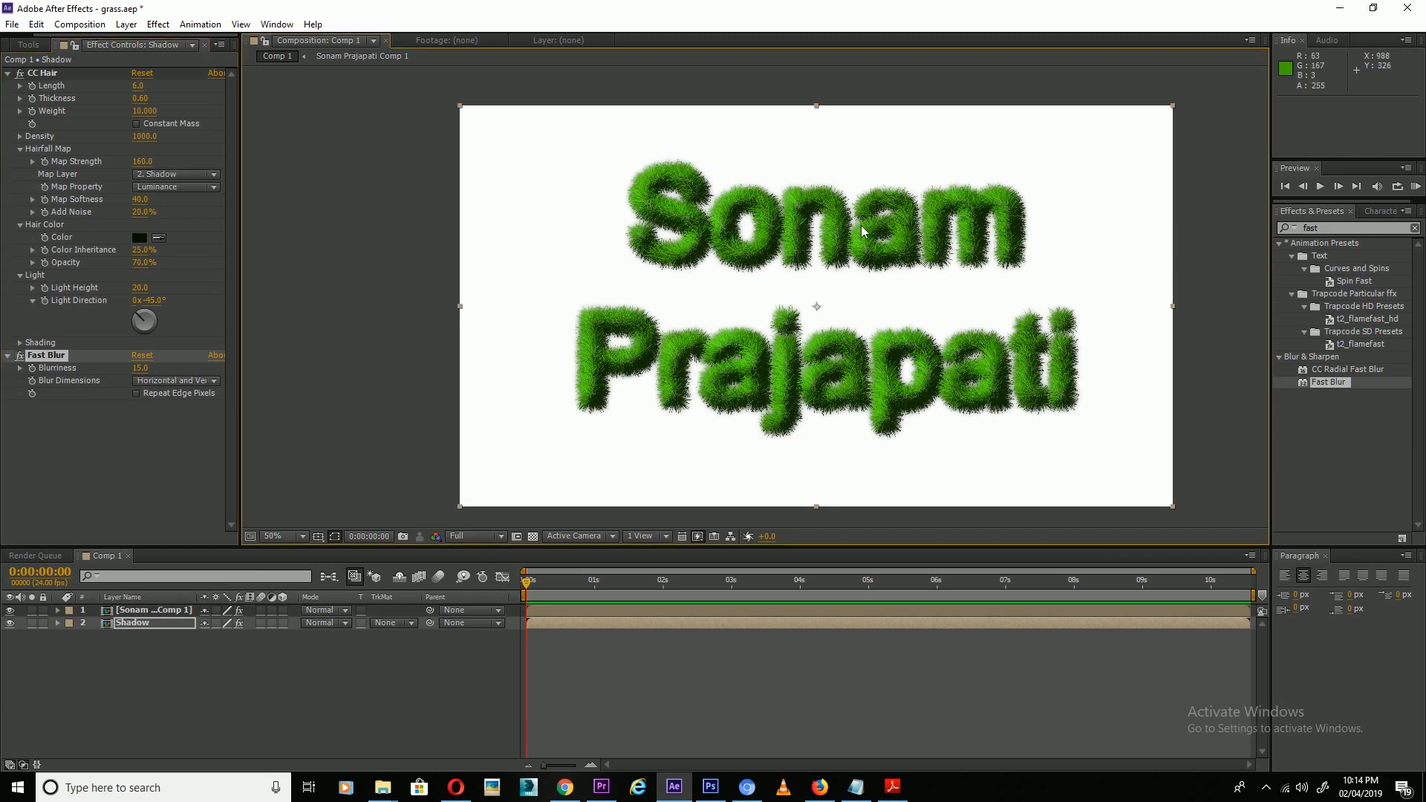
Raise the text layer's CC Hair Light Height to 33.
{"action": "left_click", "coordinate": [128, 612]}
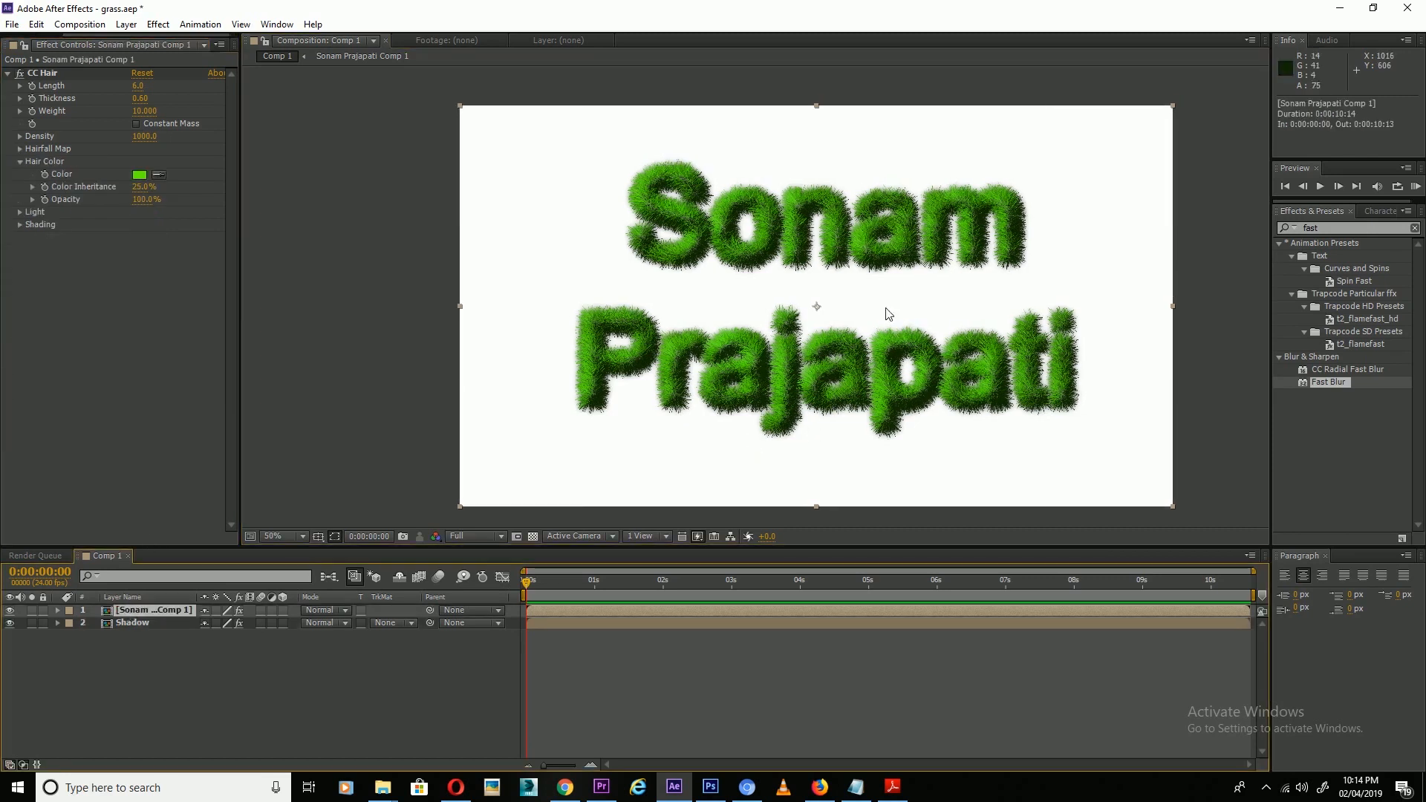
{"action": "left_click", "coordinate": [20, 212]}
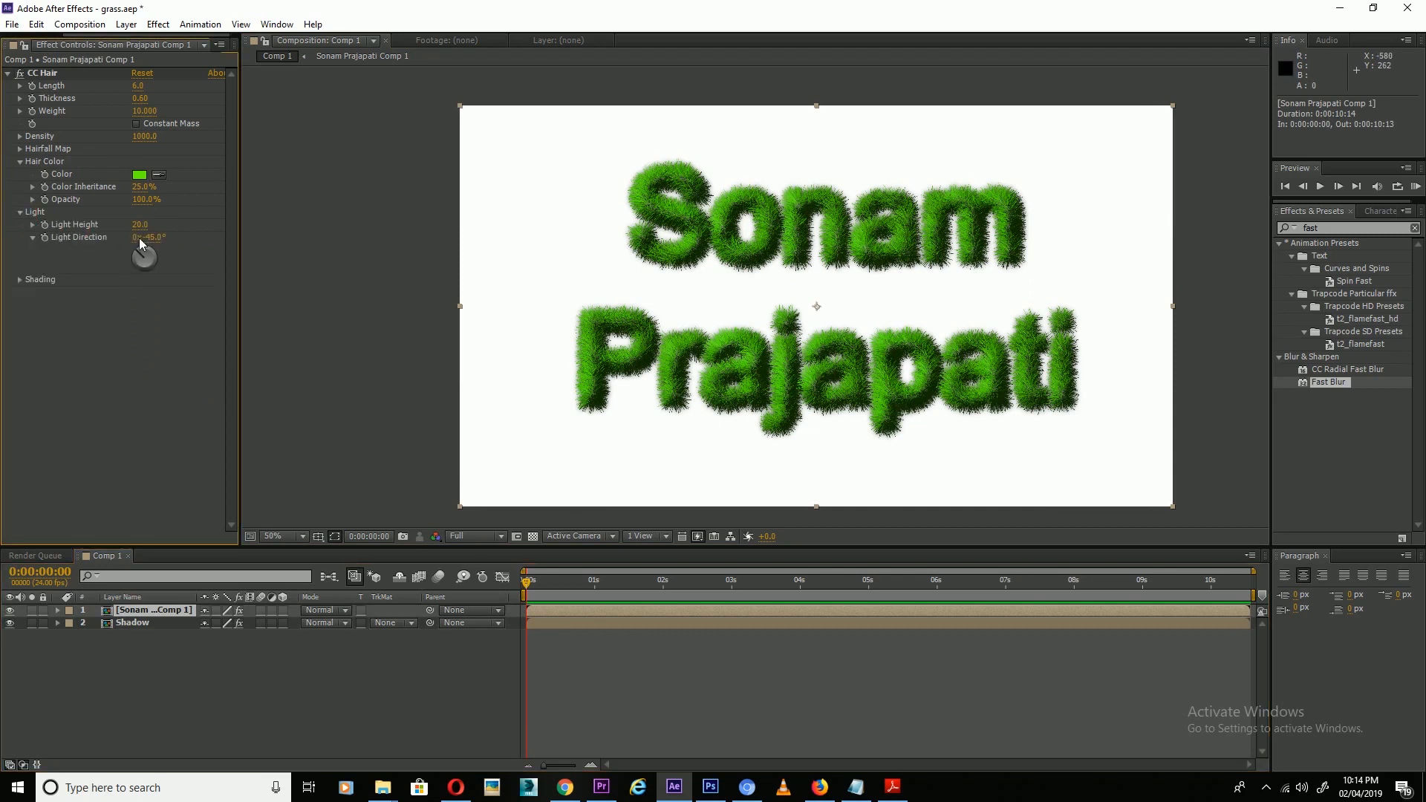
{"action": "left_click_drag", "start_coordinate": [146, 234], "coordinate": [157, 233]}
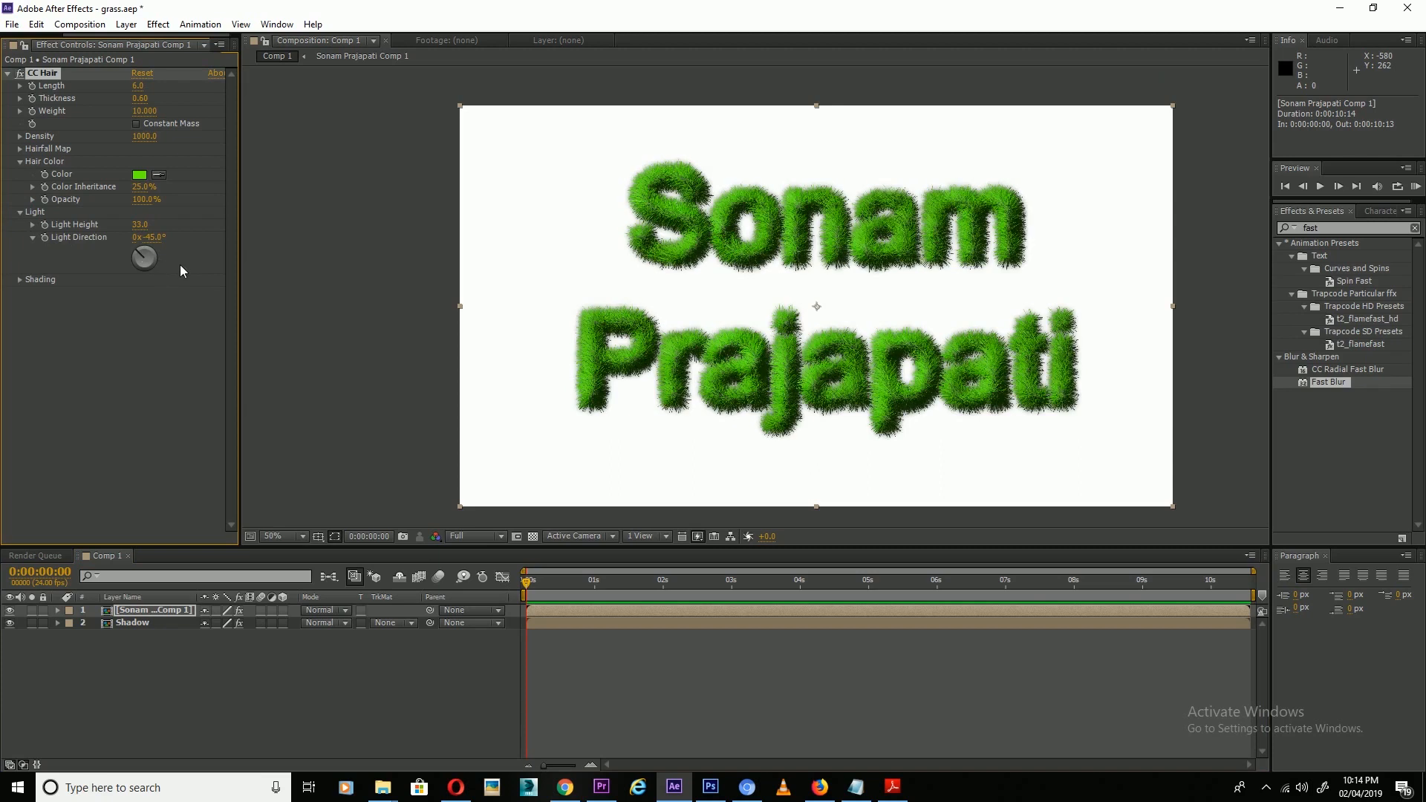
Set the text's CC Hair Light Height to 40.
{"action": "left_click", "coordinate": [144, 226]}
{"action": "key", "text": "Return"}
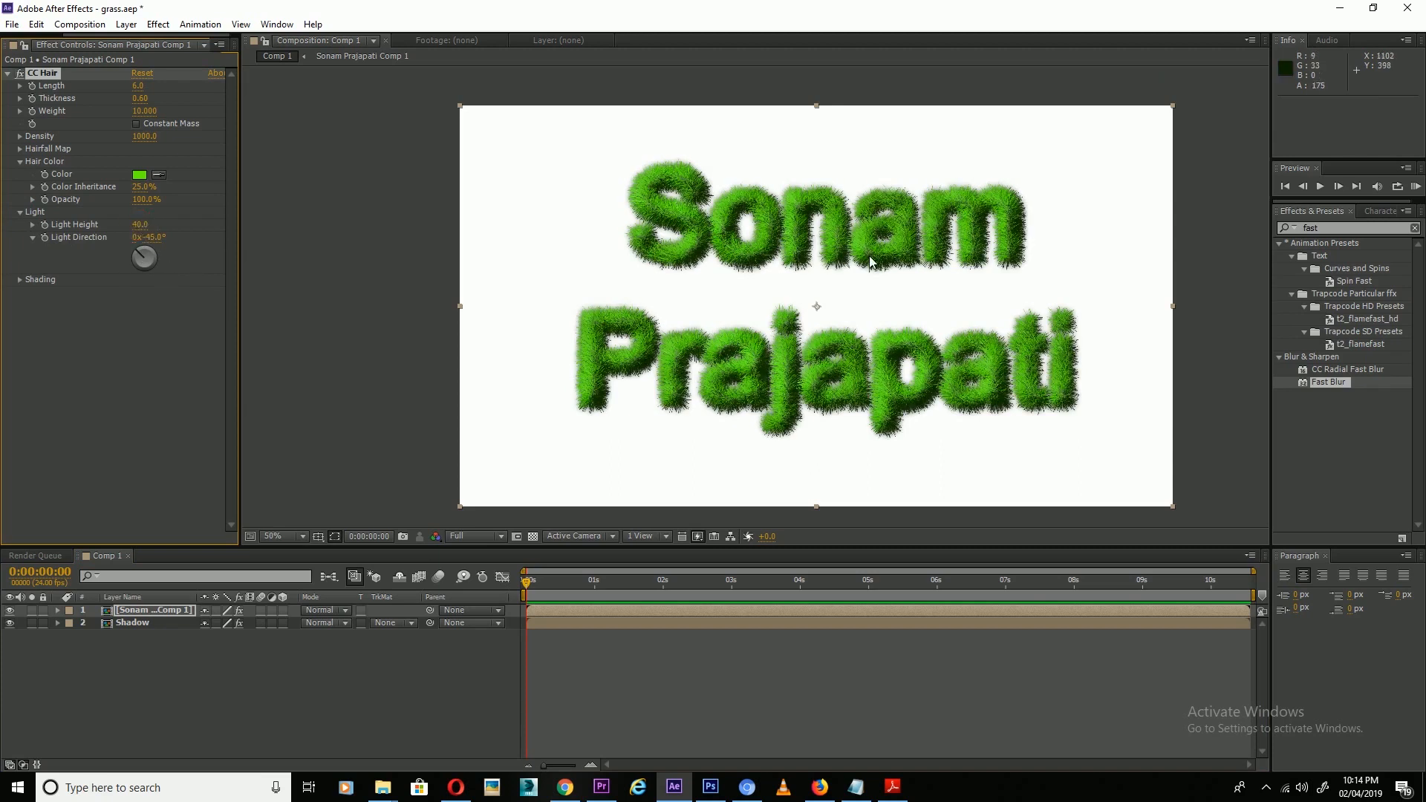
{"action": "left_click_drag", "start_coordinate": [864, 277], "coordinate": [848, 303]}
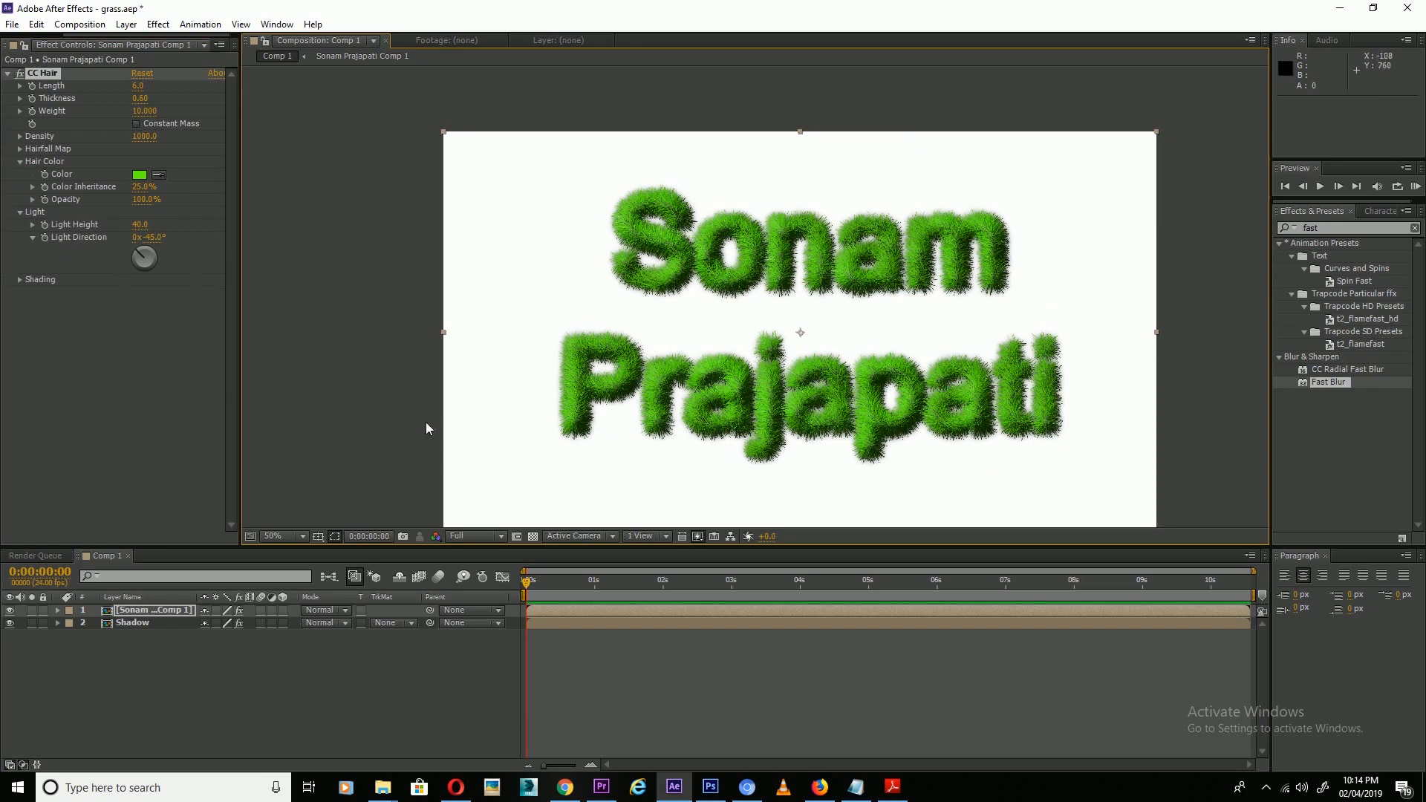
Create a new Cyan Solid 1 layer and move it beneath the text and shadow.
{"action": "left_click", "coordinate": [129, 702]}
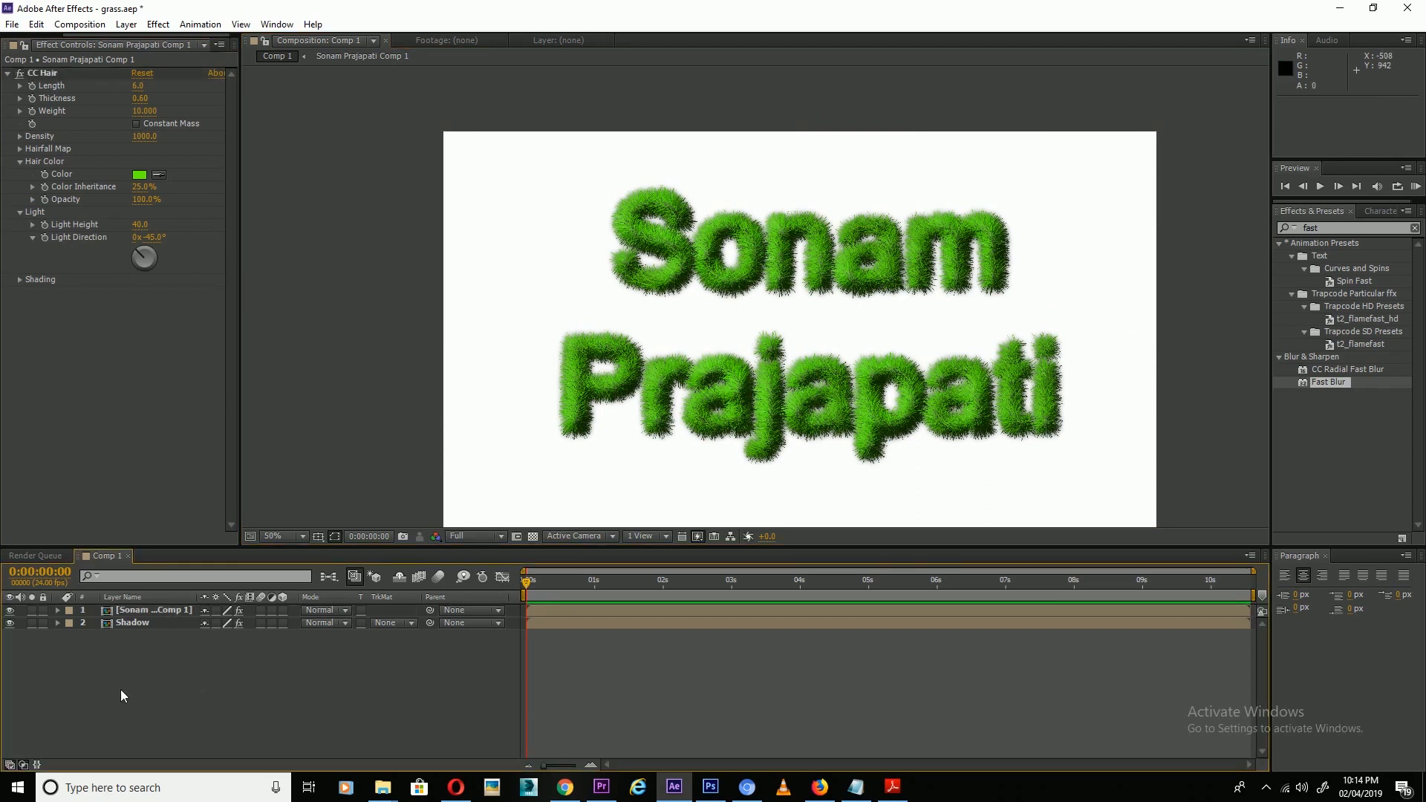
{"action": "right_click", "coordinate": [104, 680]}
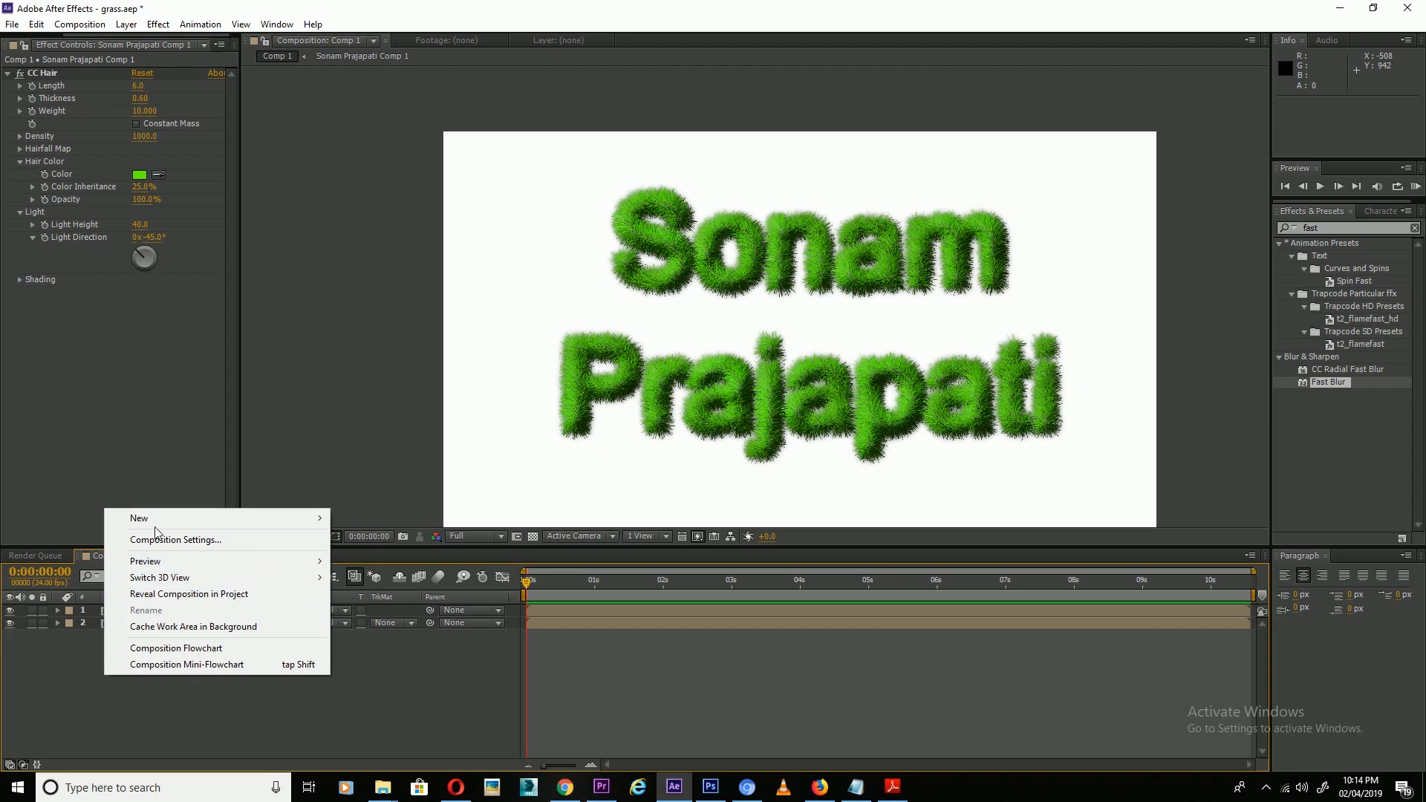
{"action": "mouse_move", "coordinate": [159, 523]}
{"action": "left_click", "coordinate": [394, 556]}
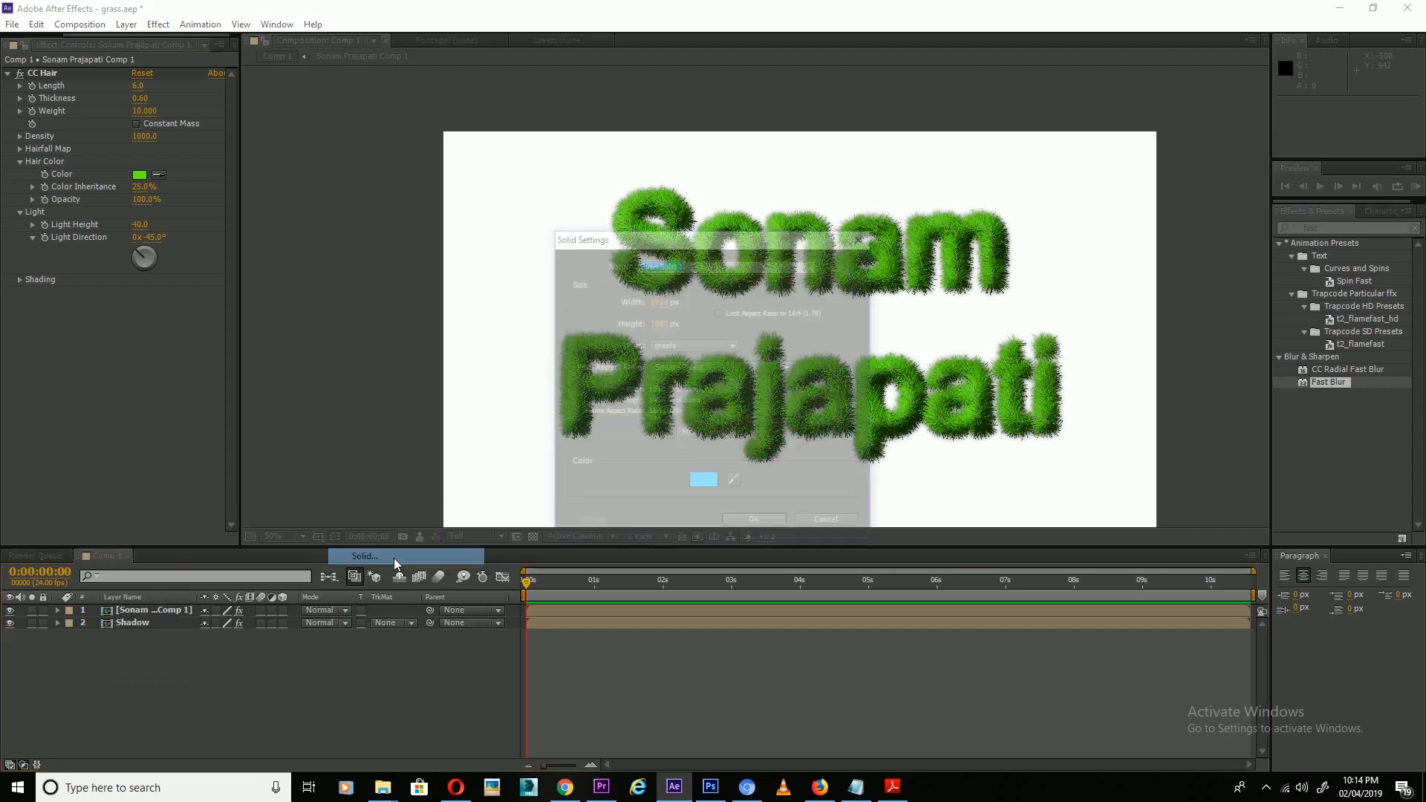
{"action": "left_click", "coordinate": [758, 526]}
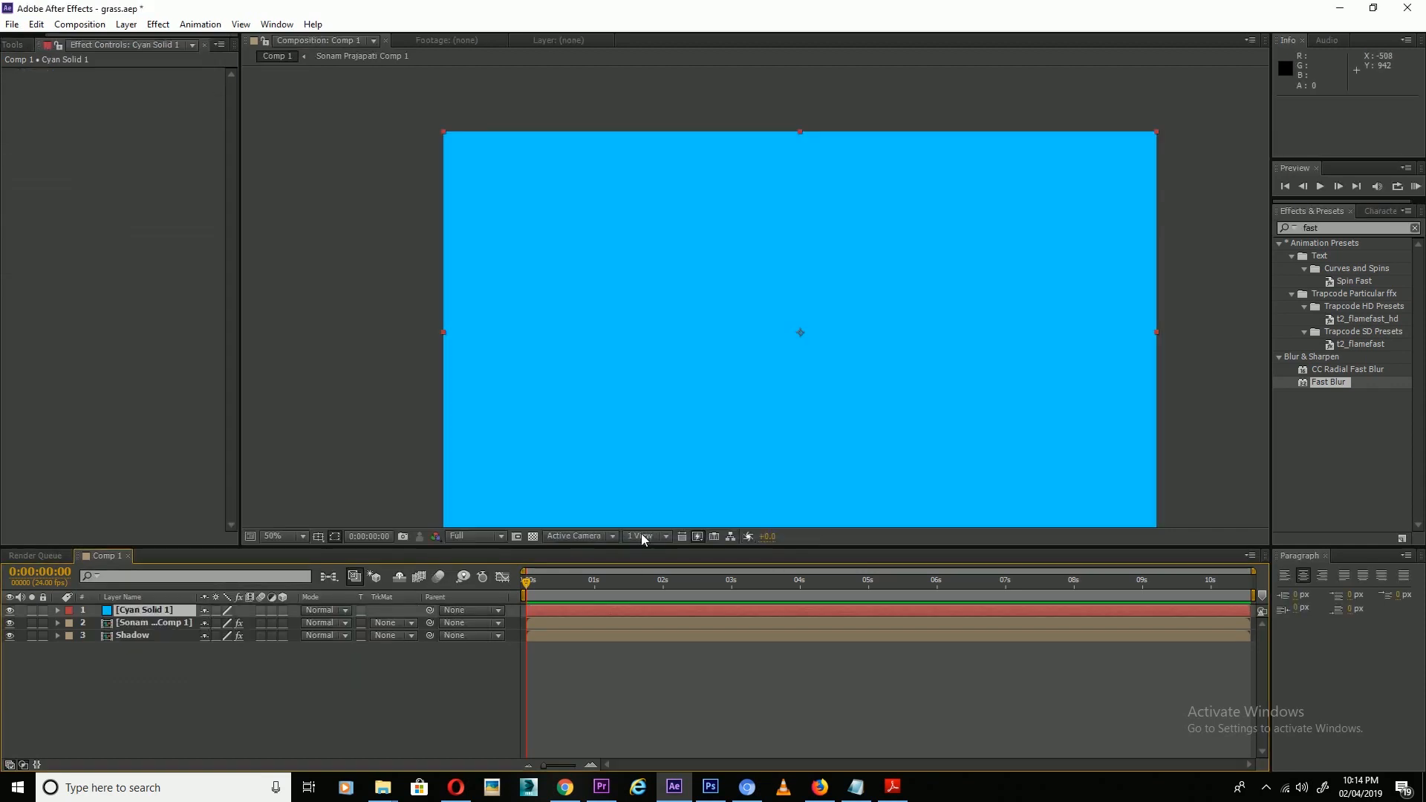
{"action": "left_click_drag", "start_coordinate": [128, 612], "coordinate": [146, 647]}
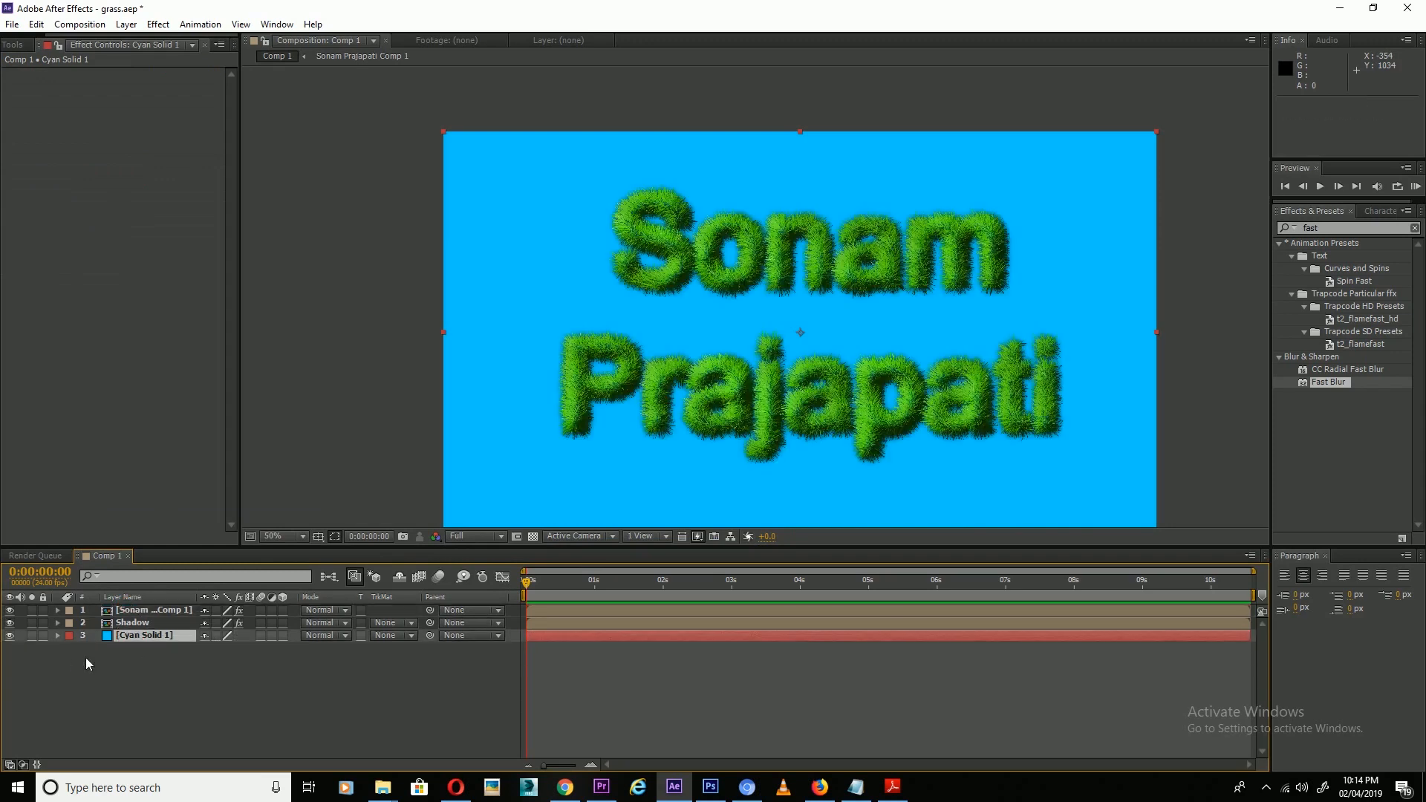
Apply the Ramp effect to the Cyan Solid 1 background.
{"action": "left_click", "coordinate": [1331, 230]}
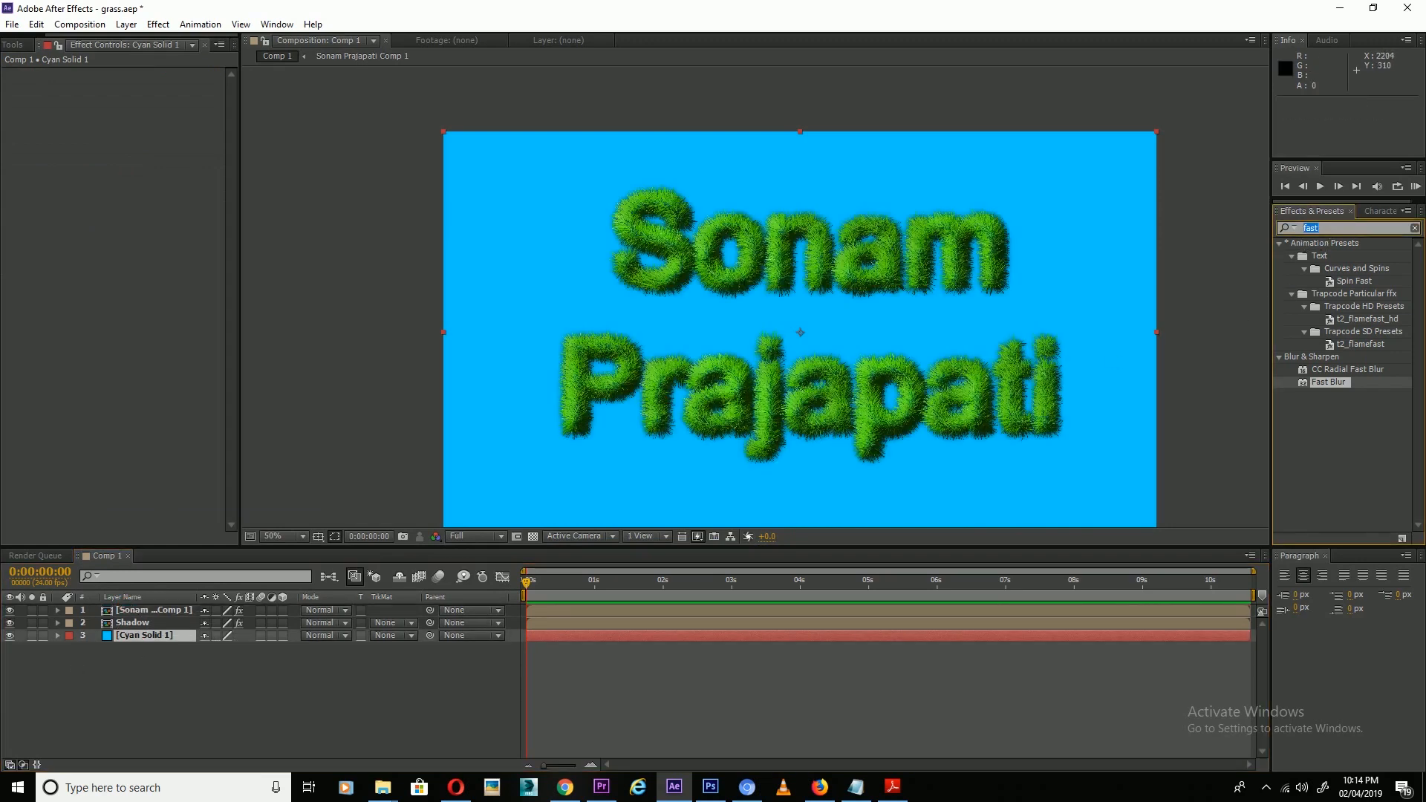
{"action": "type", "text": "ramp"}
{"action": "left_click_drag", "start_coordinate": [1328, 257], "coordinate": [155, 635]}
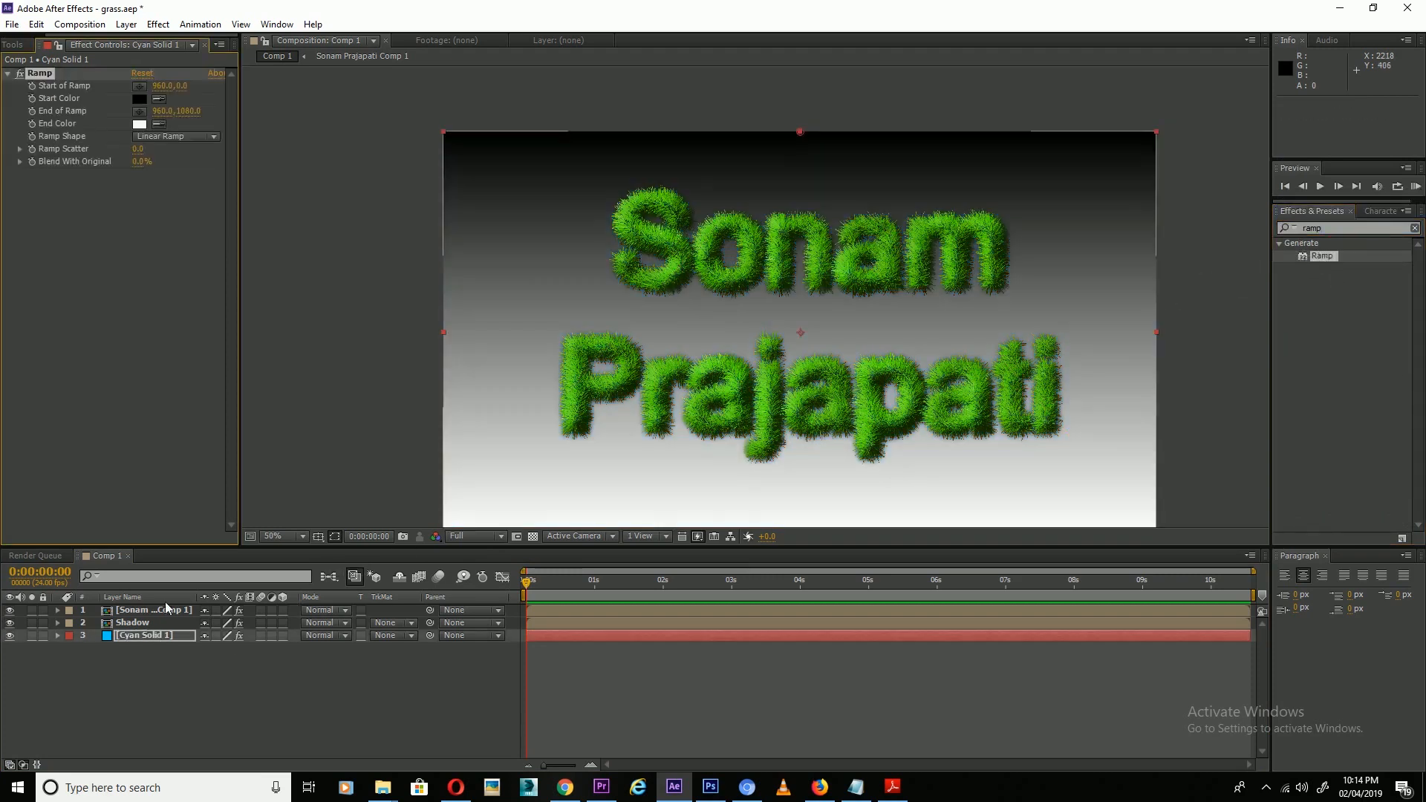
Make the Ramp radial with Start of Ramp centred at 952, 546, and open the Start Color picker.
{"action": "left_click", "coordinate": [189, 136]}
{"action": "left_click", "coordinate": [180, 169]}
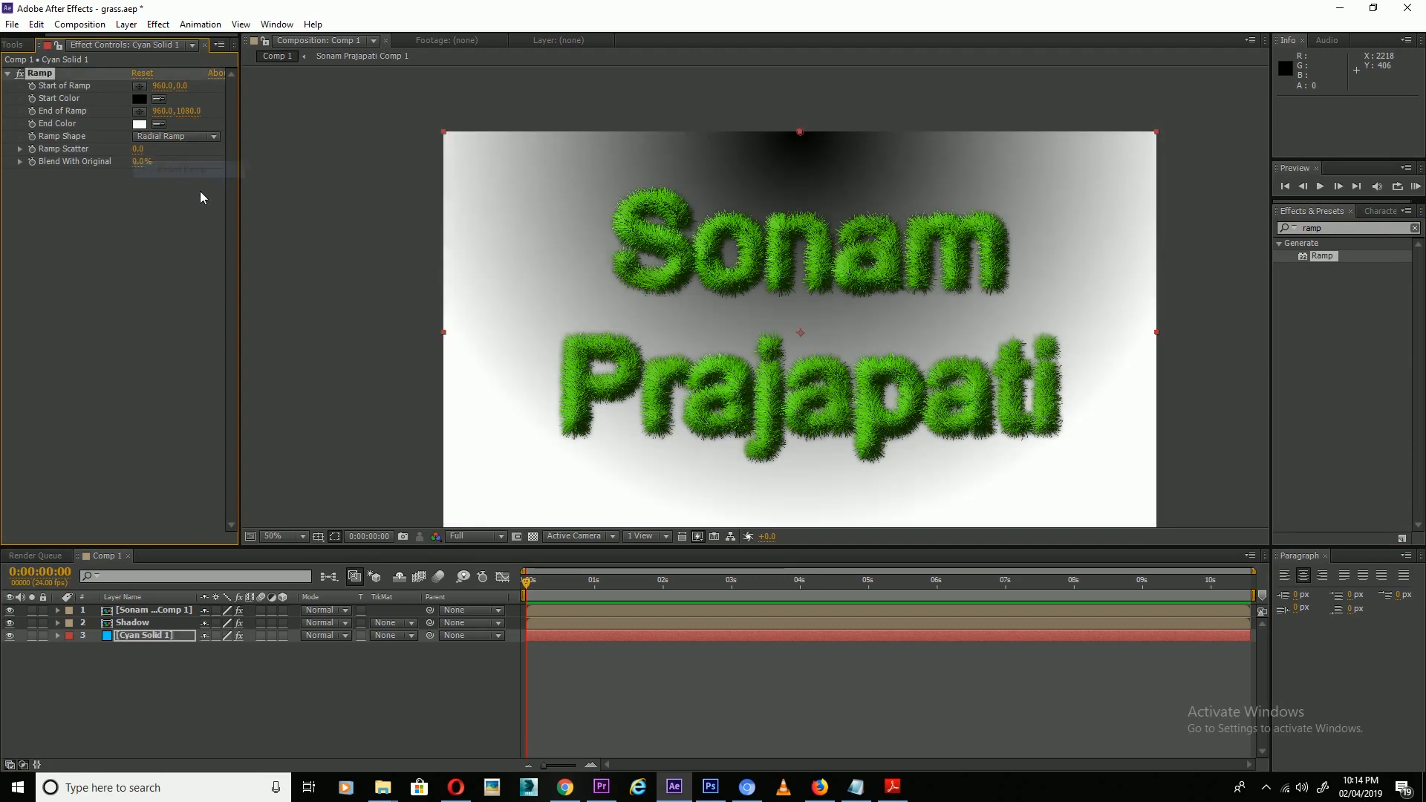
{"action": "left_click_drag", "start_coordinate": [169, 87], "coordinate": [231, 87]}
{"action": "key", "text": "ctrl+z"}
{"action": "left_click_drag", "start_coordinate": [799, 141], "coordinate": [796, 339]}
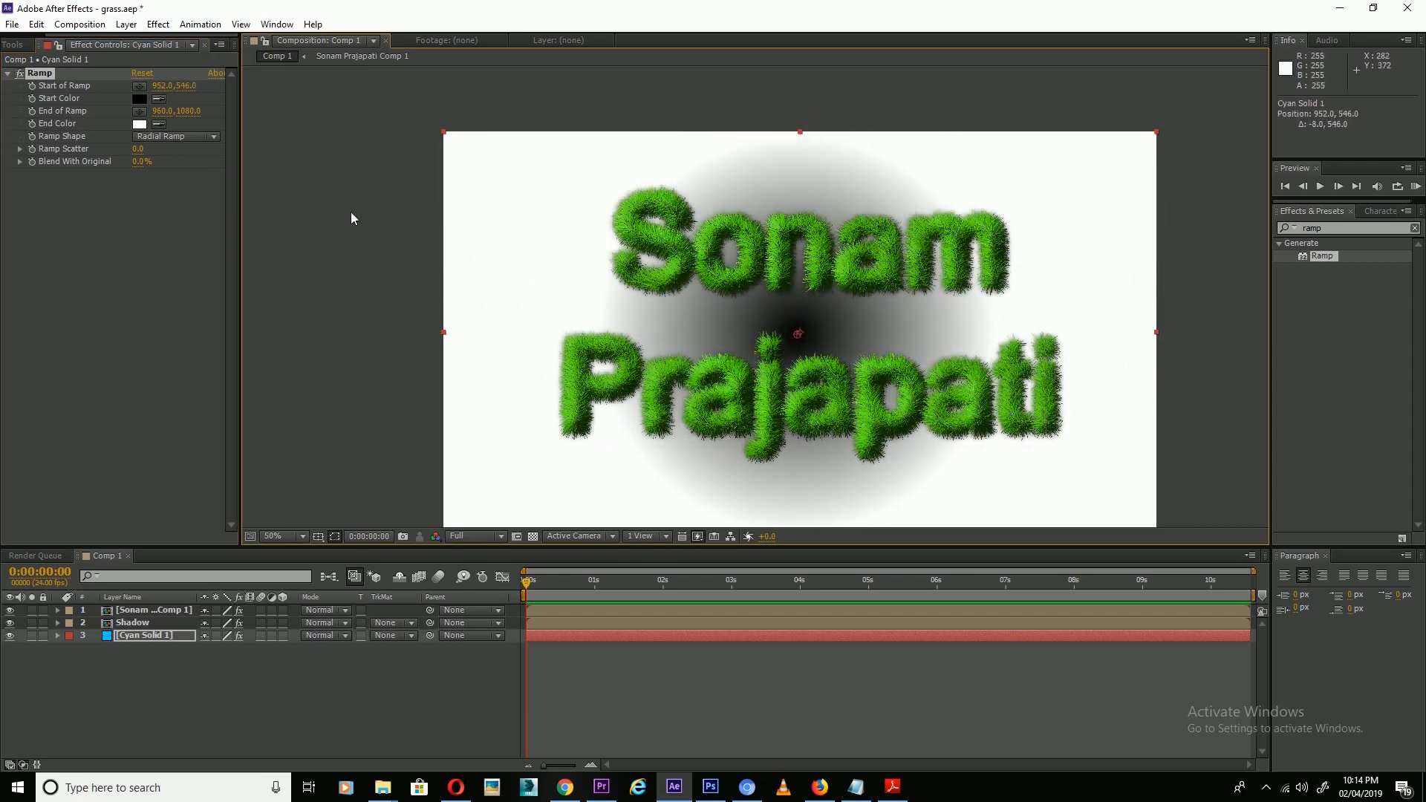
{"action": "left_click", "coordinate": [140, 98]}
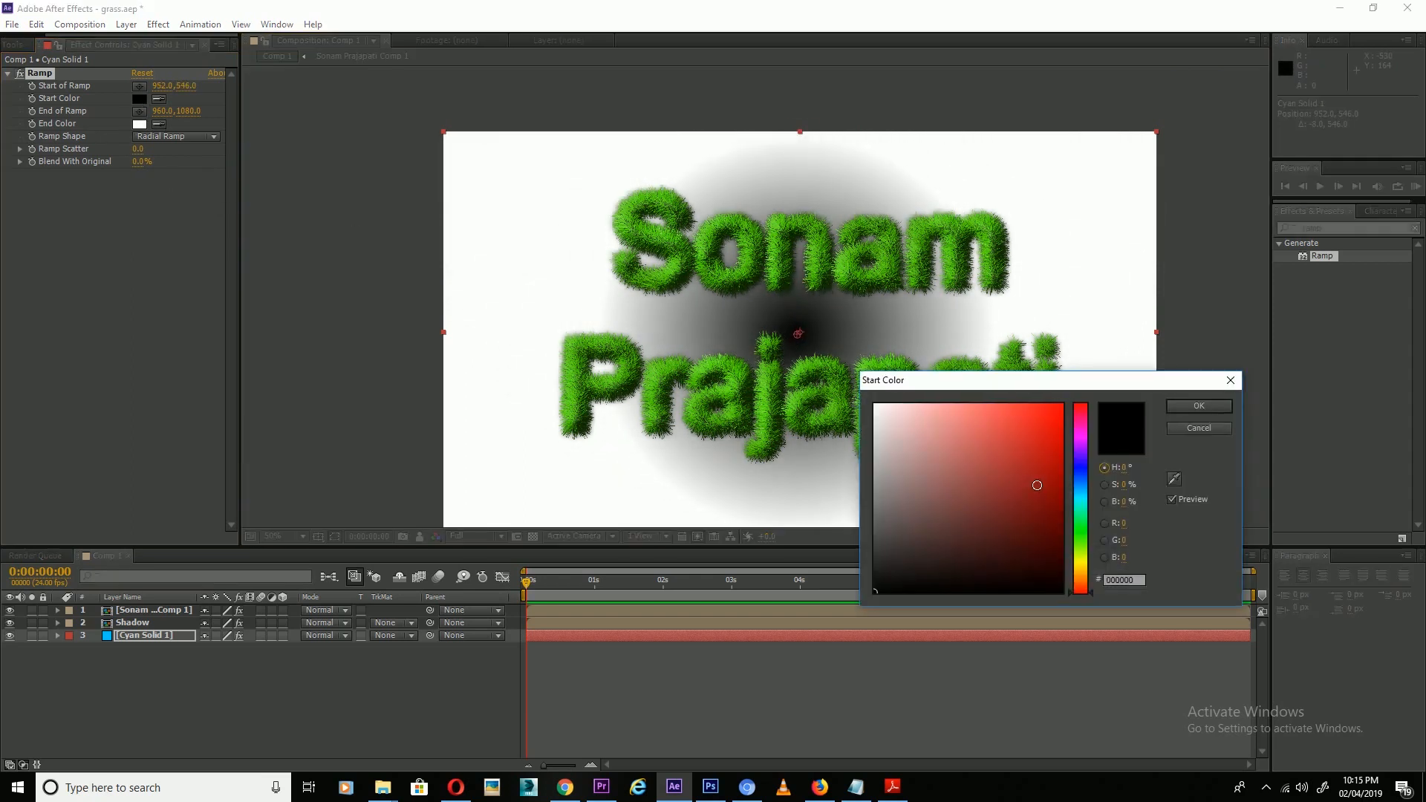
Try ramp colours, settling on a blue End Color of 0389D6.
{"action": "left_click", "coordinate": [1081, 434]}
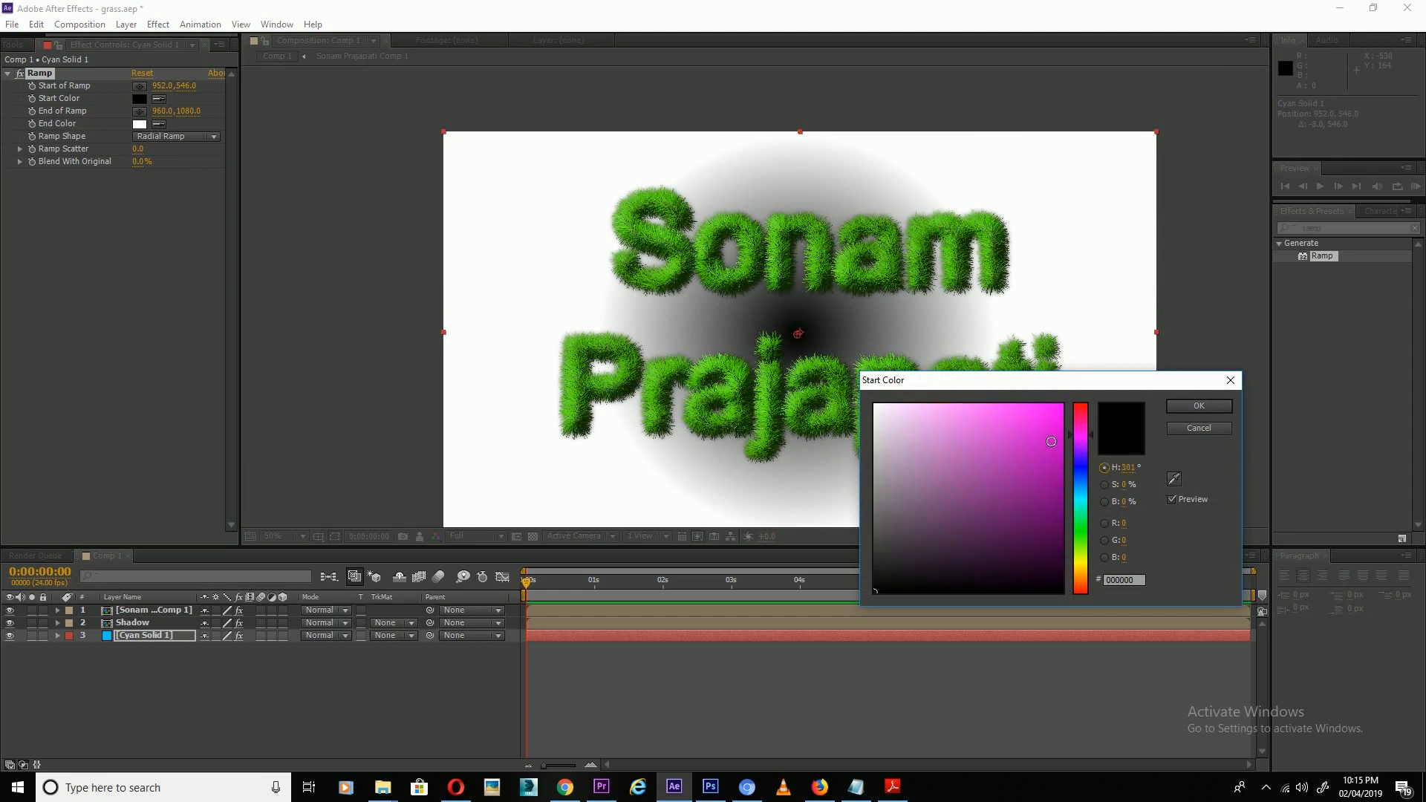
{"action": "left_click_drag", "start_coordinate": [999, 438], "coordinate": [963, 405]}
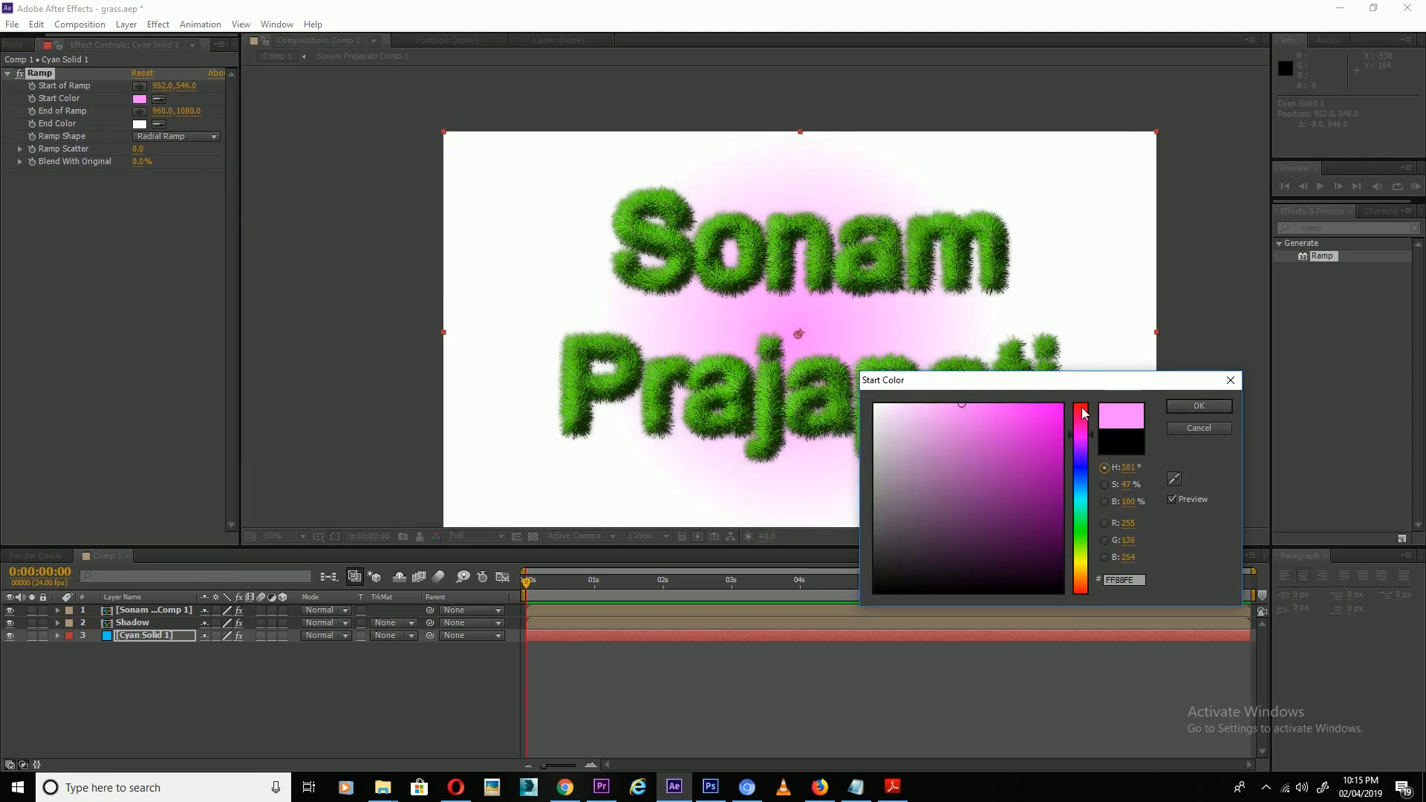
{"action": "left_click", "coordinate": [1196, 407]}
{"action": "left_click", "coordinate": [140, 124]}
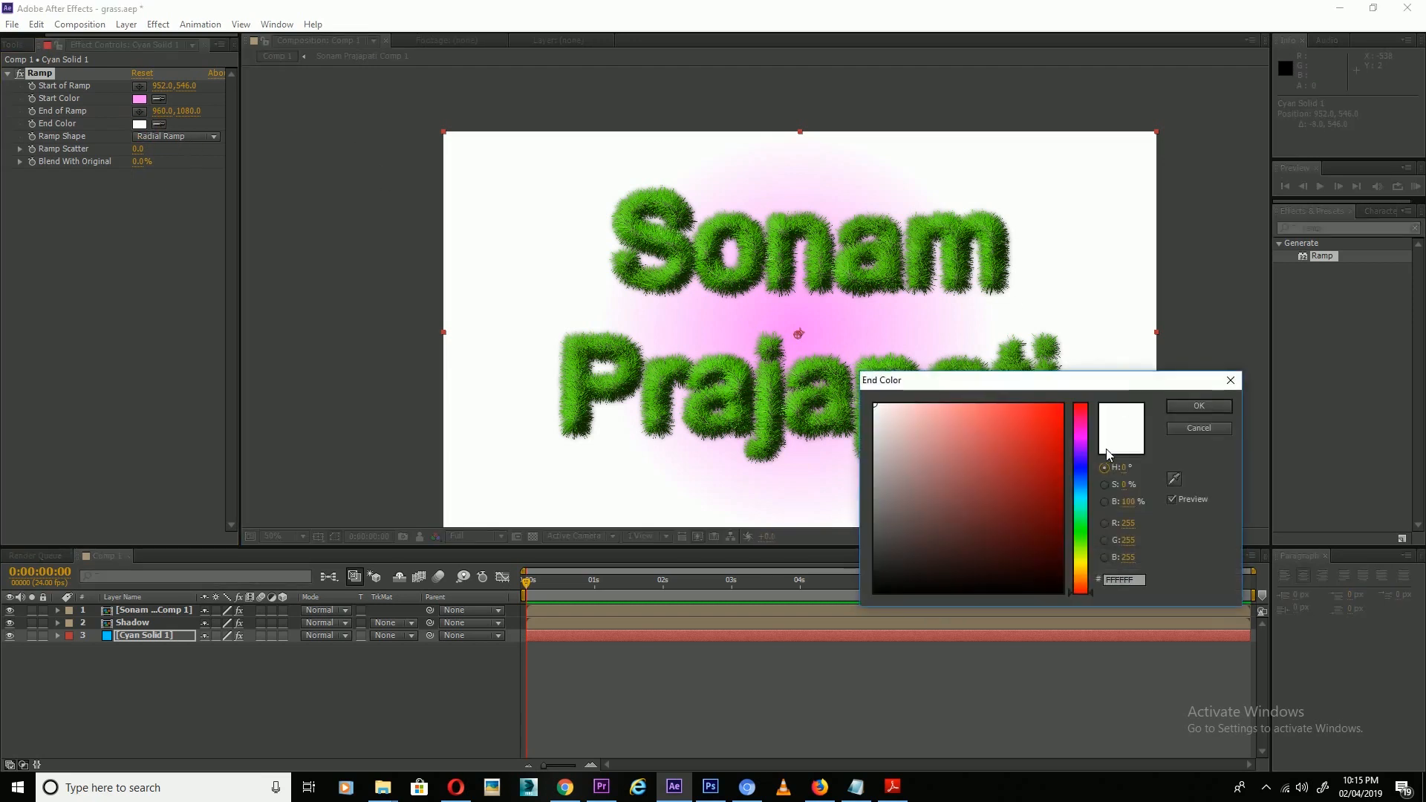
{"action": "left_click", "coordinate": [1083, 435]}
{"action": "left_click", "coordinate": [1057, 496]}
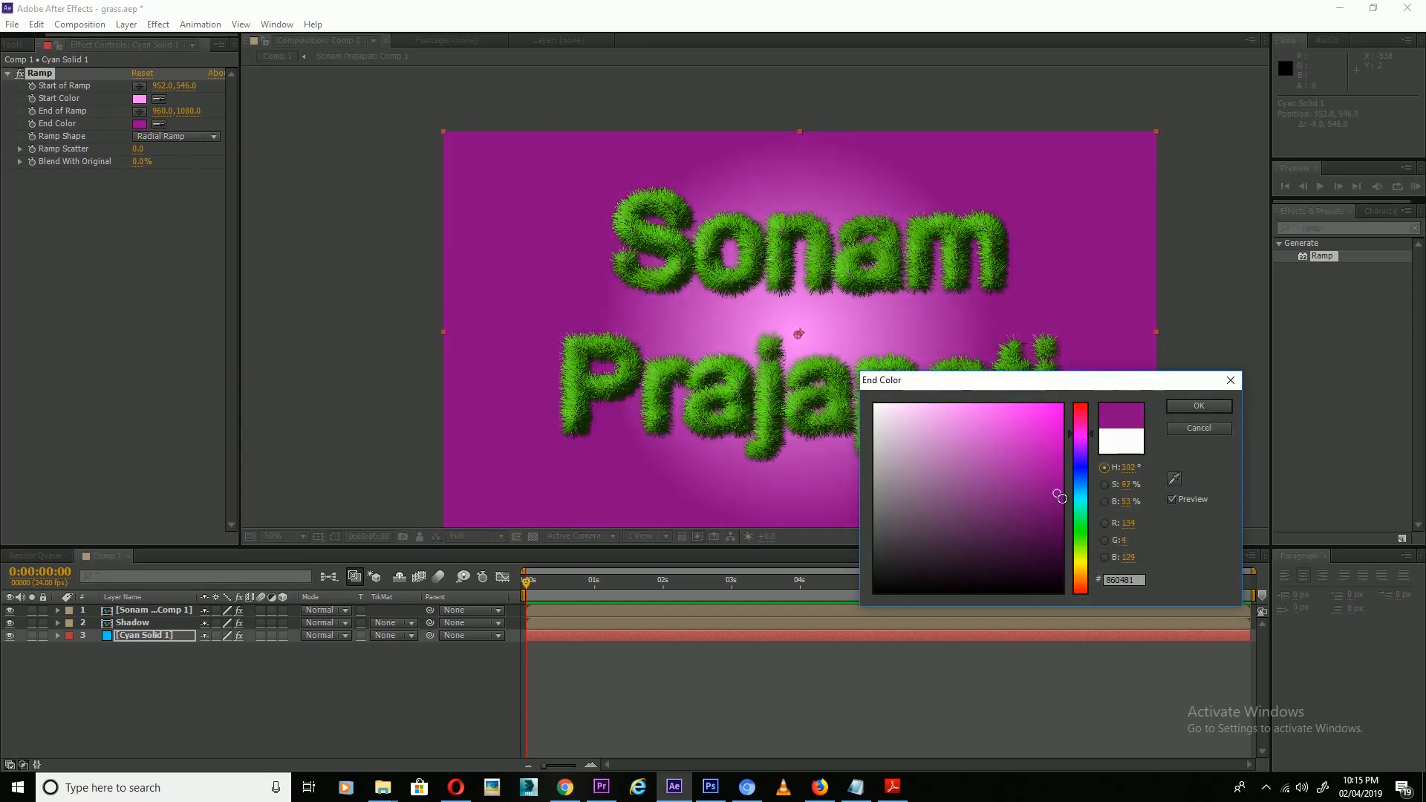
{"action": "mouse_move", "coordinate": [1065, 506]}
{"action": "left_mouse_down"}
{"action": "mouse_move", "coordinate": [1081, 500]}
{"action": "mouse_move", "coordinate": [1058, 467]}
{"action": "mouse_move", "coordinate": [1064, 480]}
{"action": "mouse_move", "coordinate": [1076, 421]}
{"action": "mouse_move", "coordinate": [1070, 487]}
{"action": "left_mouse_up"}
{"action": "left_click", "coordinate": [1083, 439]}
{"action": "left_click", "coordinate": [1060, 435]}
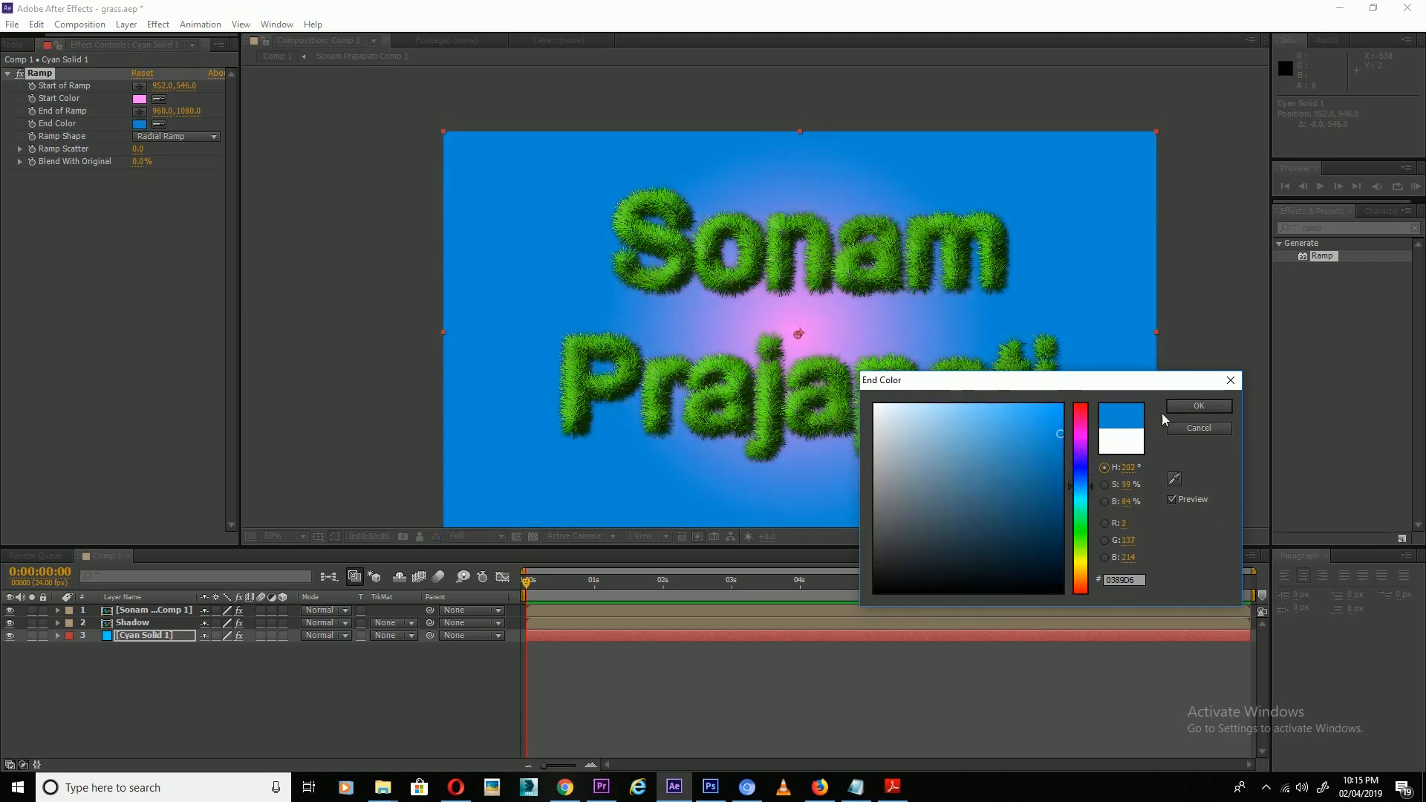
{"action": "left_click", "coordinate": [1194, 407]}
Change the Start Color to pale cyan A0E1F7 and widen End of Ramp to 1626, 1039.
{"action": "left_click", "coordinate": [140, 98]}
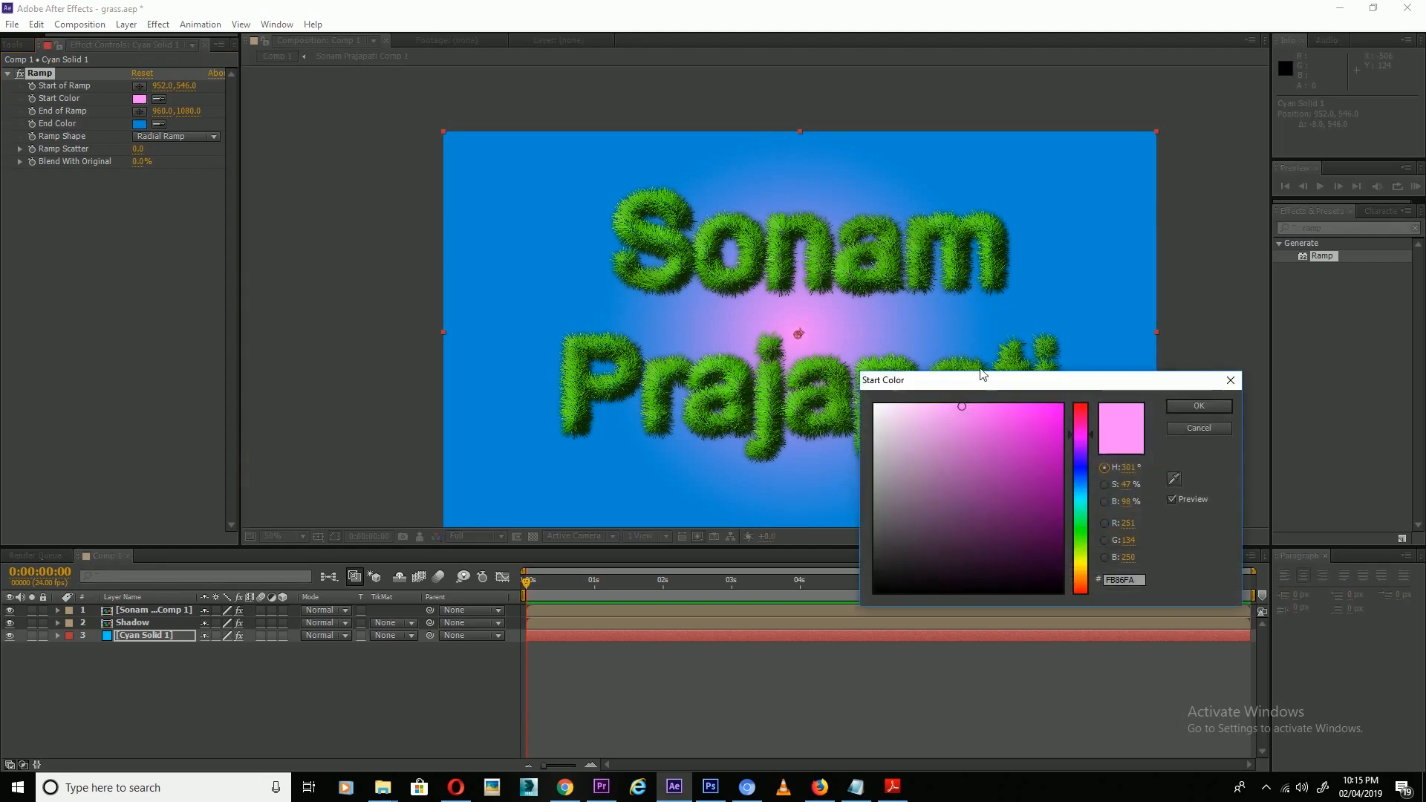
{"action": "left_click", "coordinate": [1065, 489]}
{"action": "left_click", "coordinate": [959, 413]}
{"action": "left_click", "coordinate": [934, 414]}
{"action": "left_click", "coordinate": [1199, 405]}
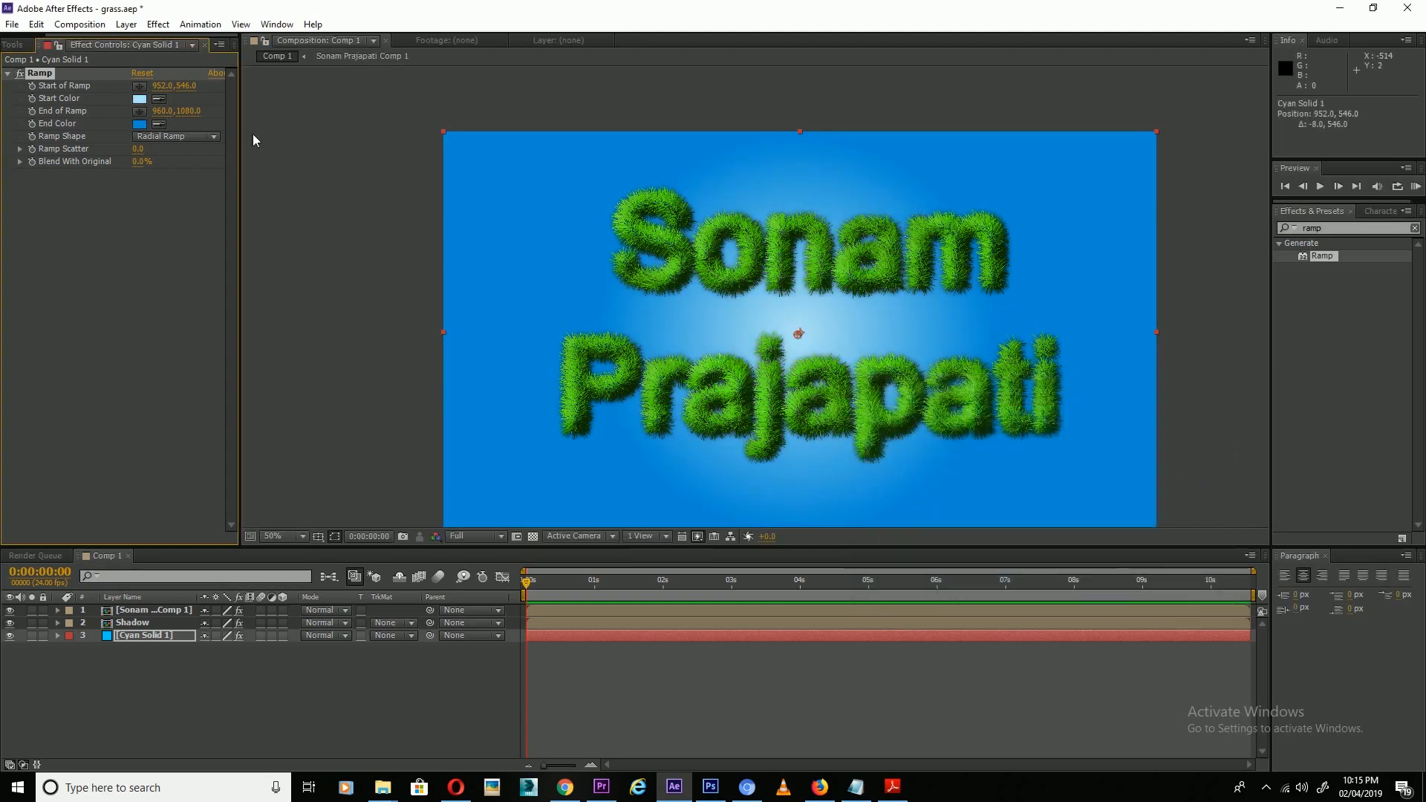
{"action": "mouse_move", "coordinate": [173, 115]}
{"action": "left_mouse_down"}
{"action": "mouse_move", "coordinate": [658, 72]}
{"action": "mouse_move", "coordinate": [197, 114]}
{"action": "left_mouse_up"}
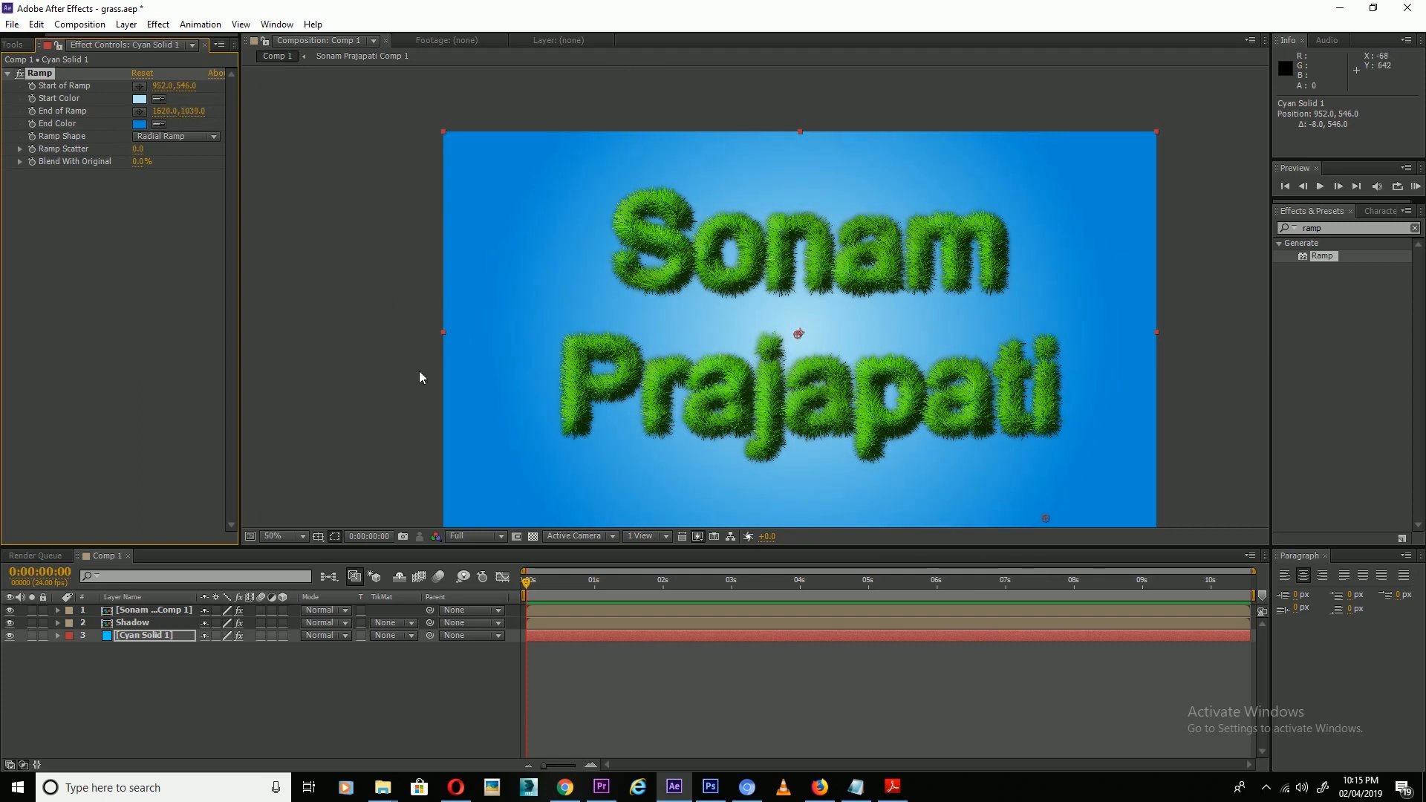
{"action": "left_click", "coordinate": [365, 376]}
{"action": "left_click_drag", "start_coordinate": [1339, 228], "coordinate": [1271, 249]}
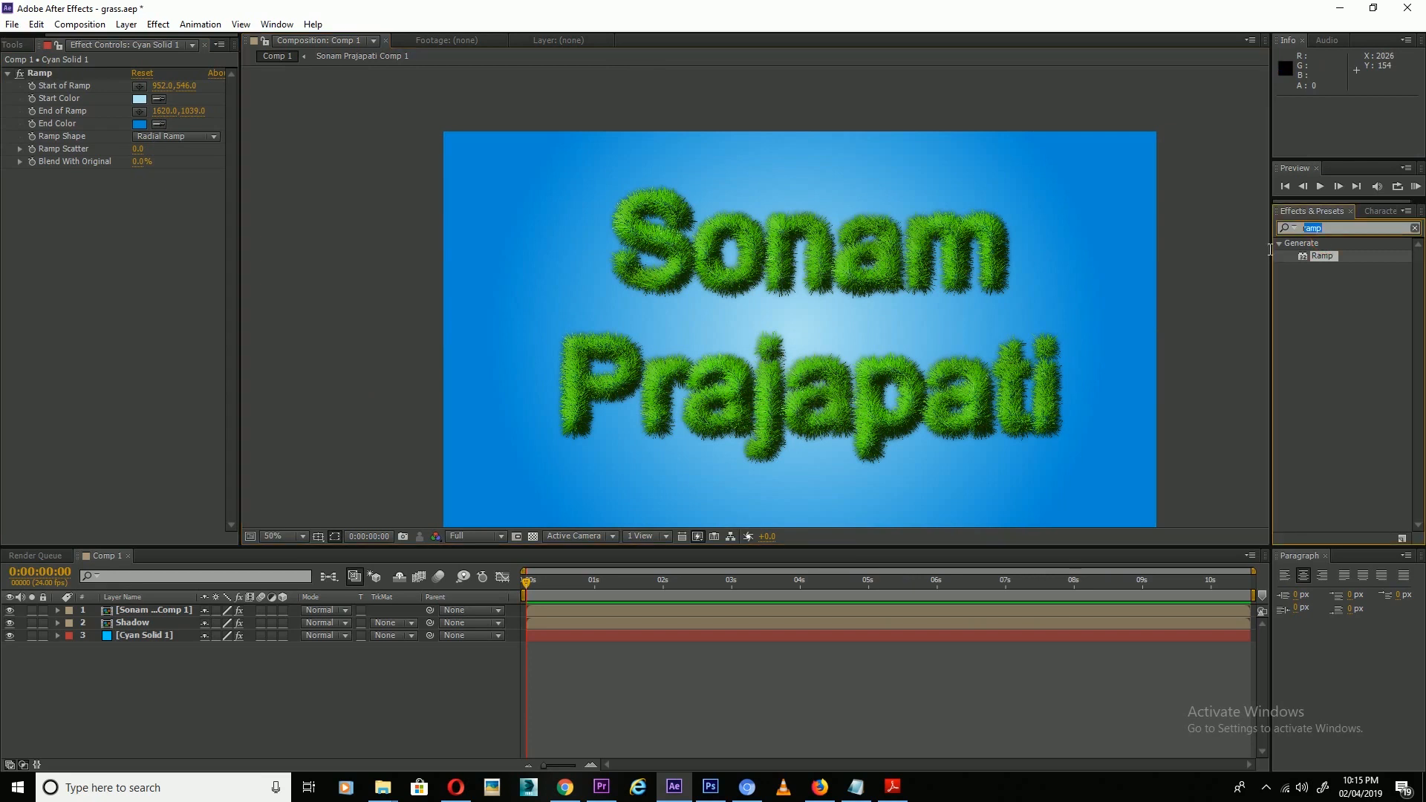
Apply Fractal Noise to Cyan Solid 1 in Multiply mode with Contrast 16 and Brightness 35.
{"action": "type", "text": "frac"}
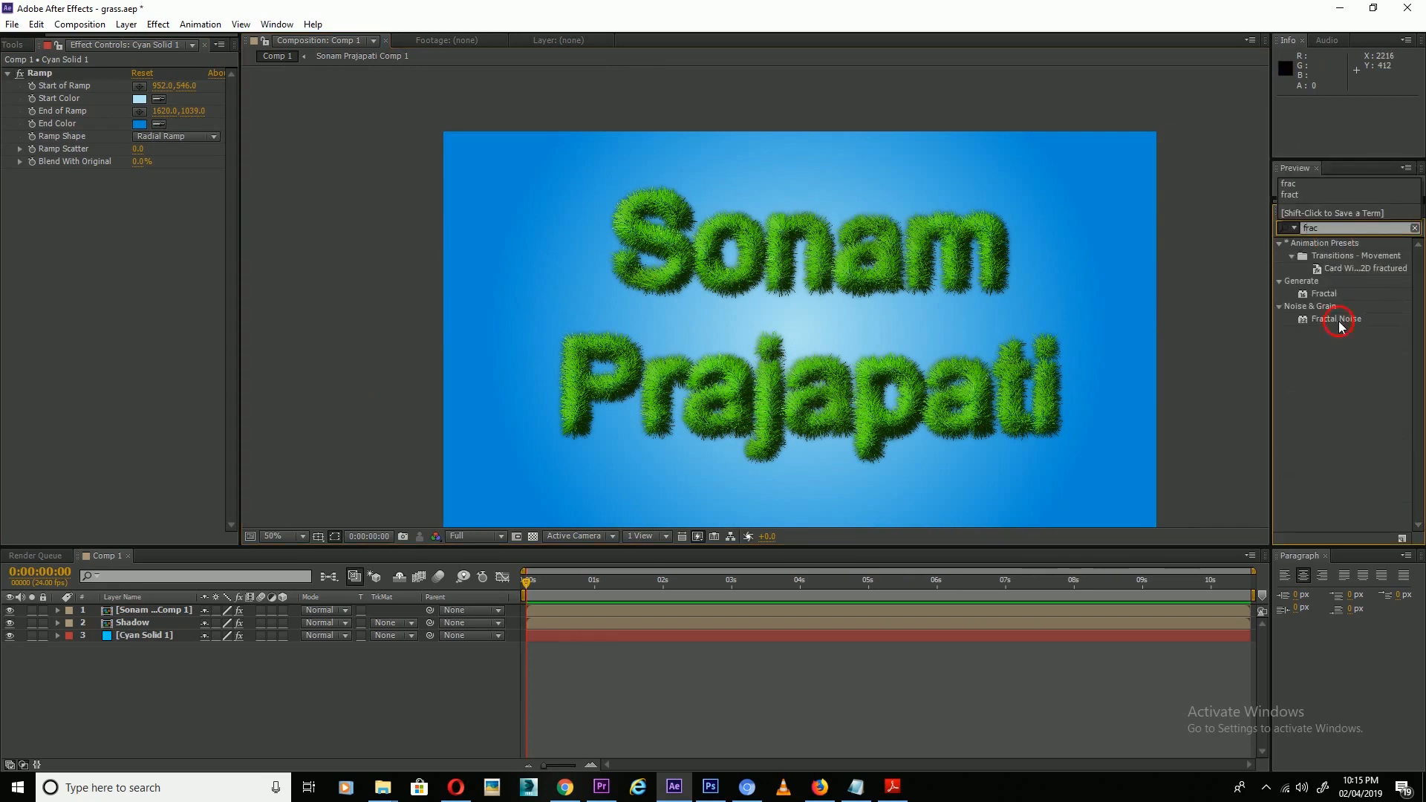
{"action": "left_click_drag", "start_coordinate": [1340, 327], "coordinate": [167, 635]}
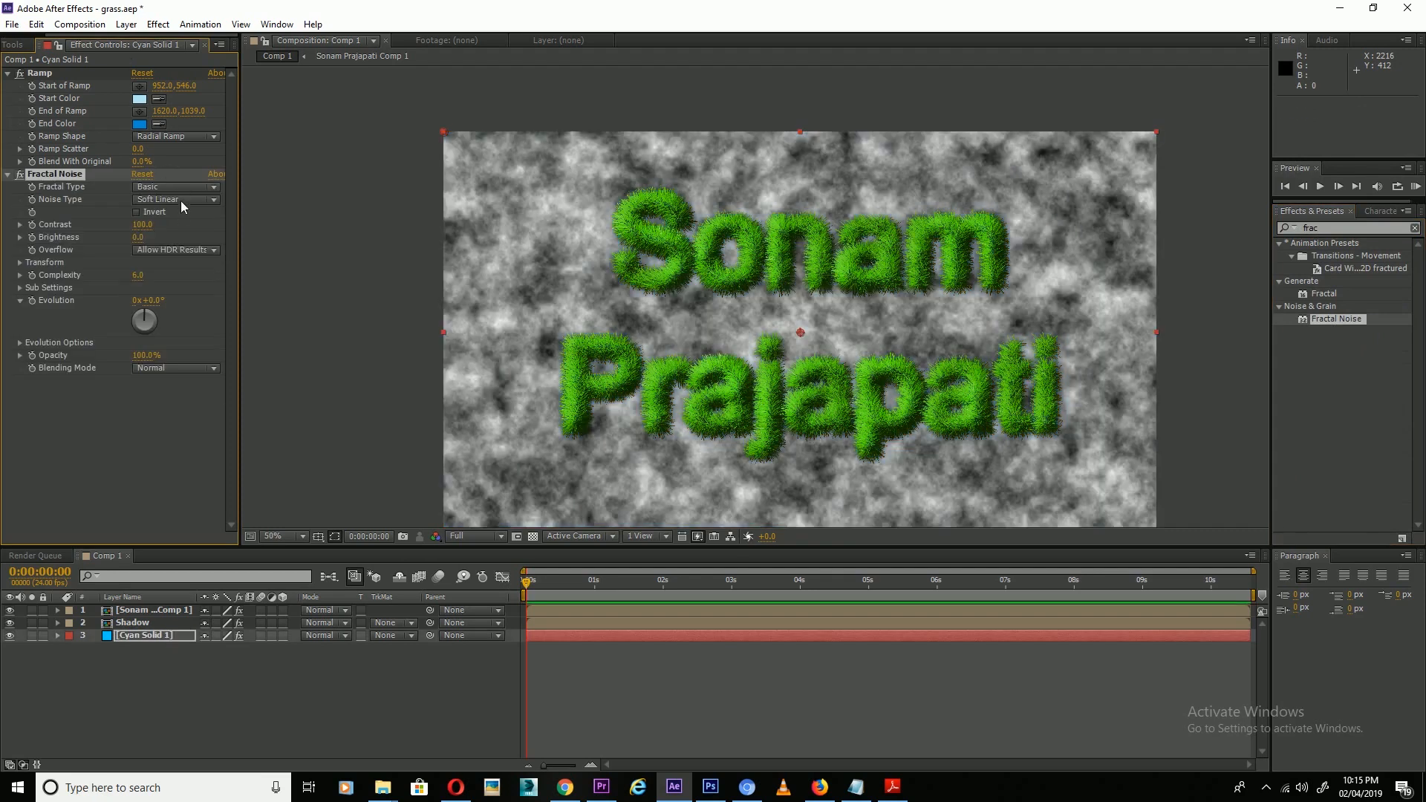
{"action": "left_click", "coordinate": [167, 369]}
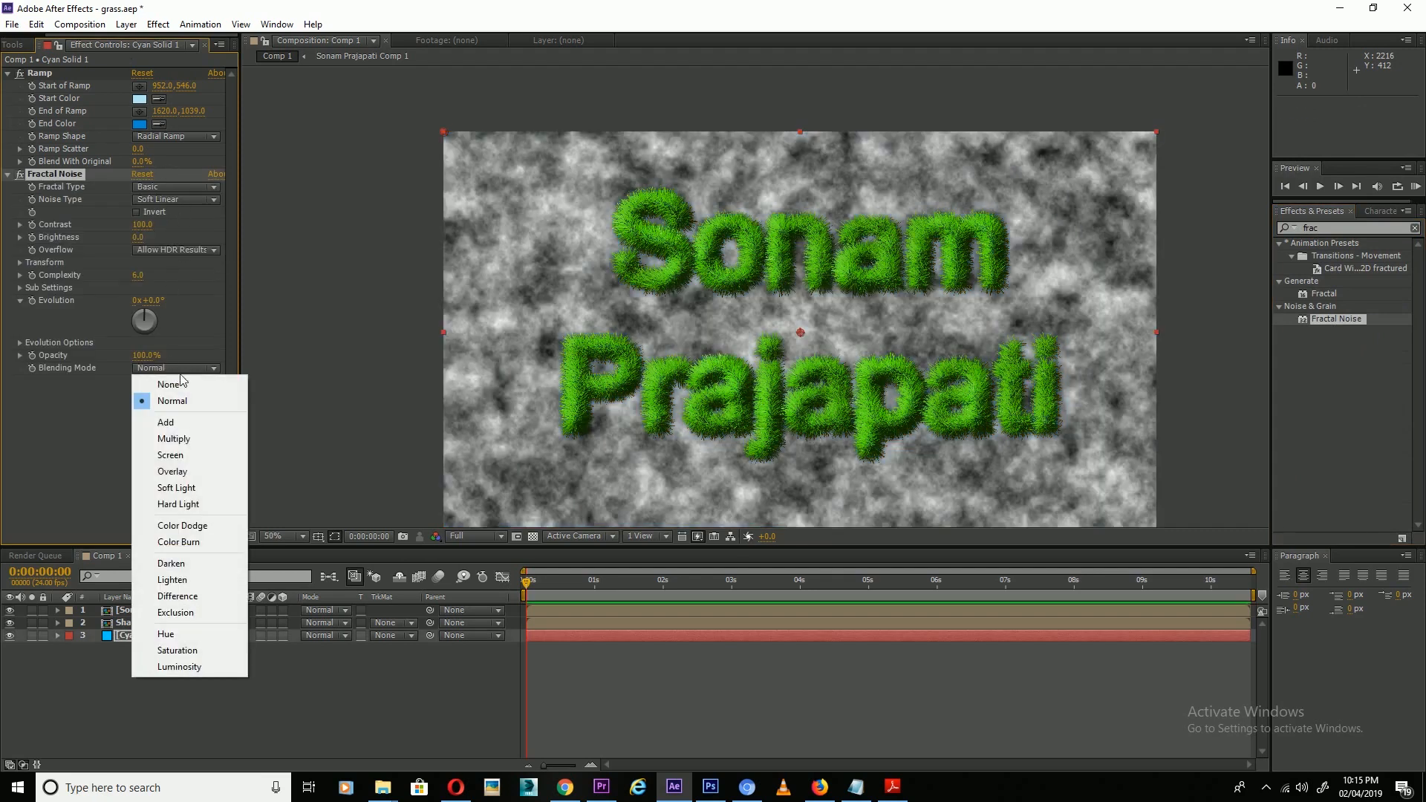
{"action": "left_click", "coordinate": [179, 439]}
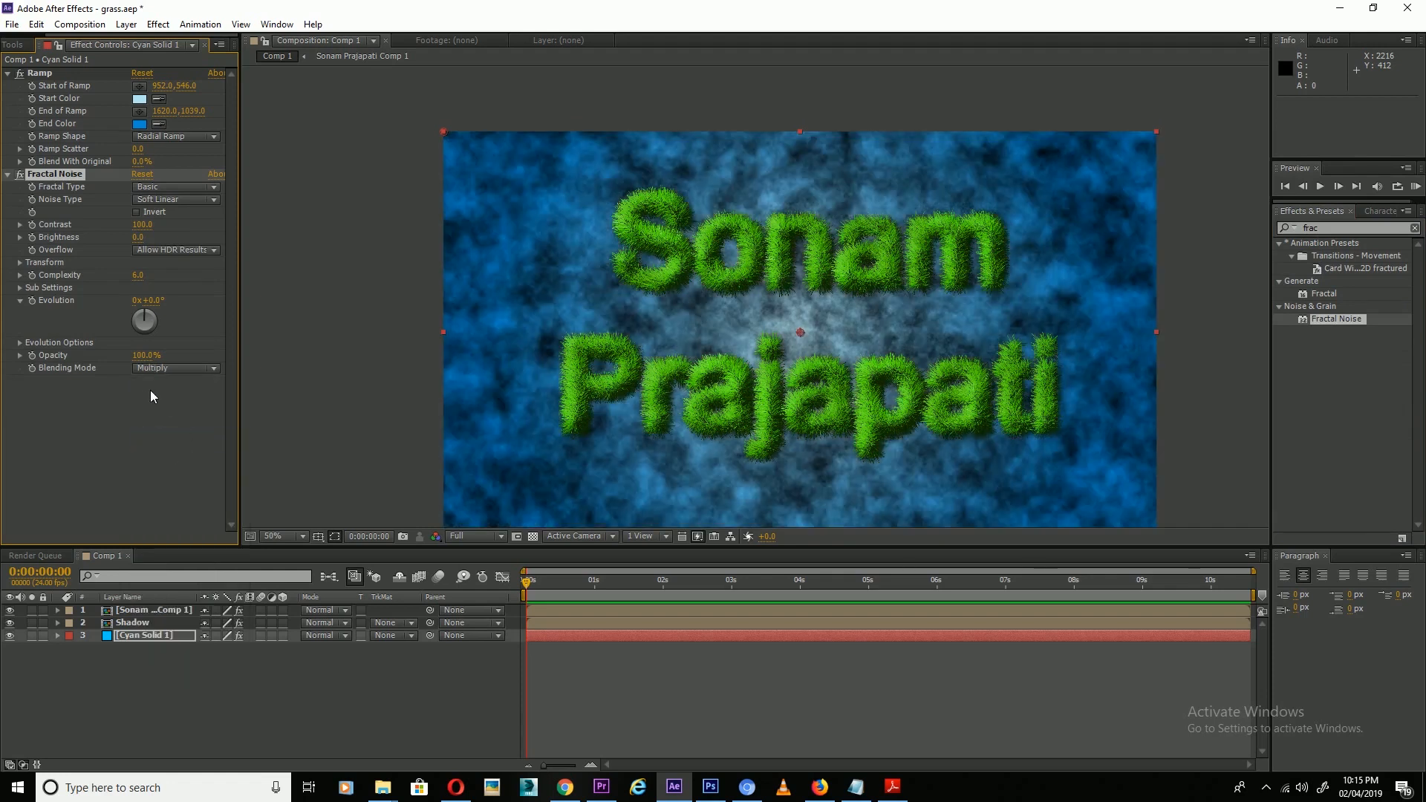
{"action": "left_click_drag", "start_coordinate": [148, 231], "coordinate": [103, 238]}
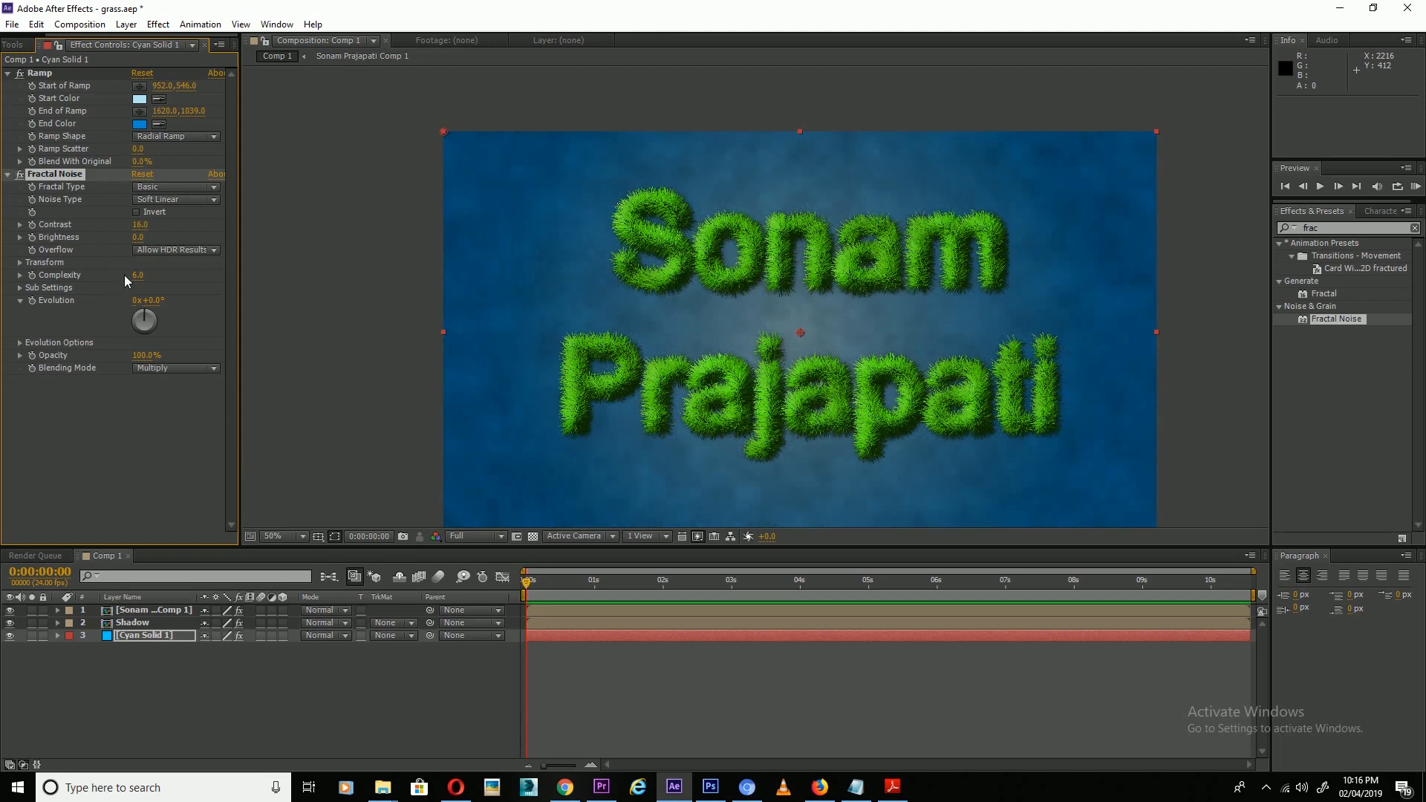
{"action": "left_click_drag", "start_coordinate": [137, 238], "coordinate": [167, 245]}
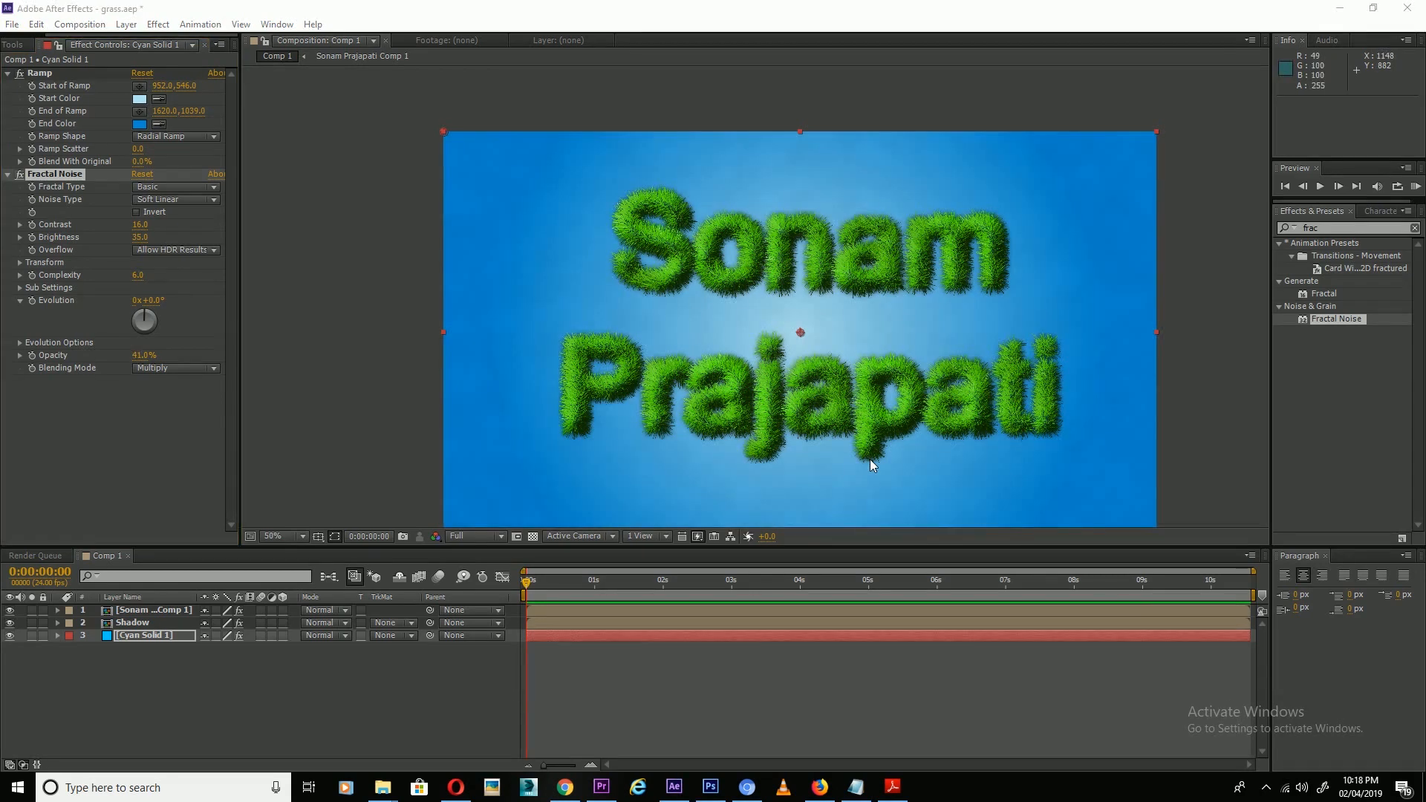
{"action": "left_click", "coordinate": [172, 610]}
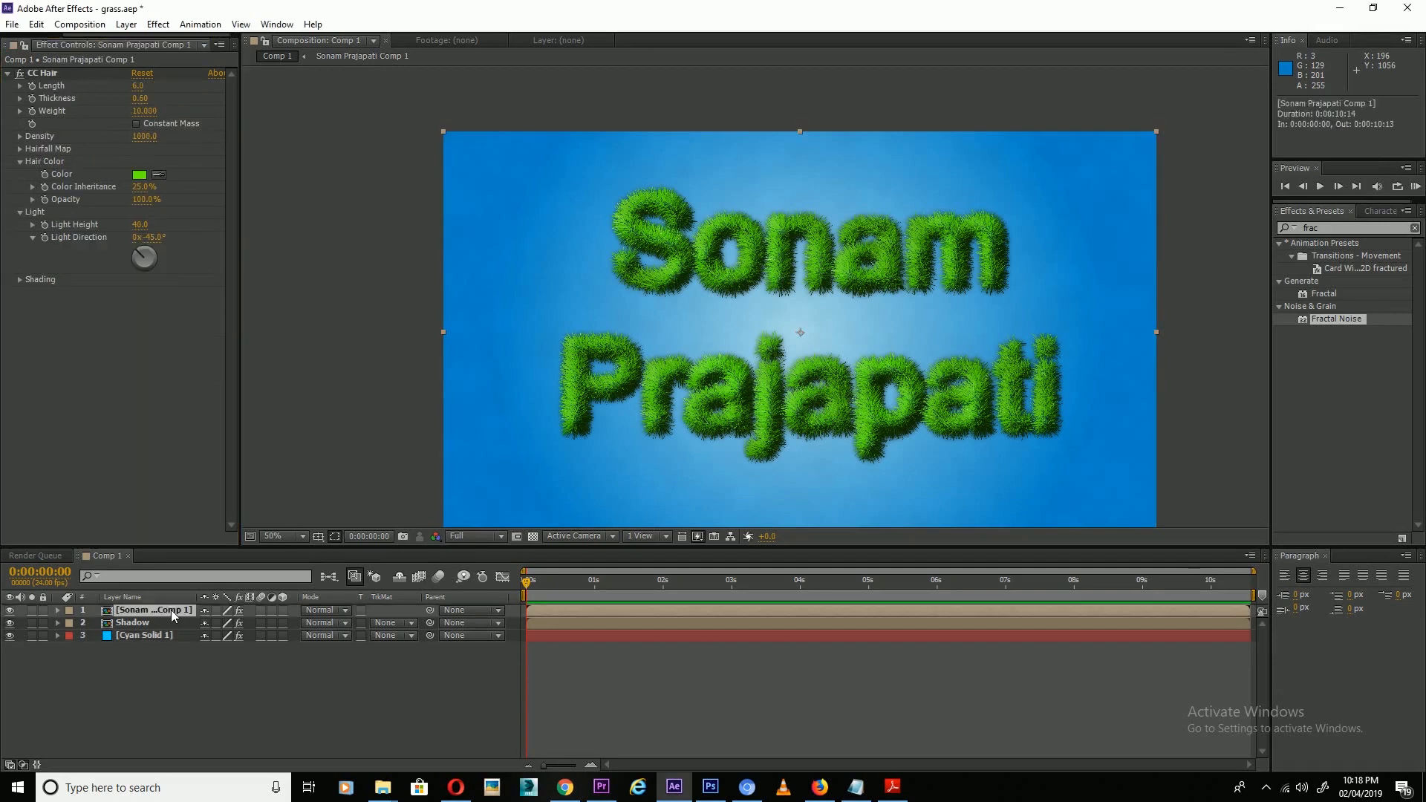
{"action": "double_click", "coordinate": [159, 611]}
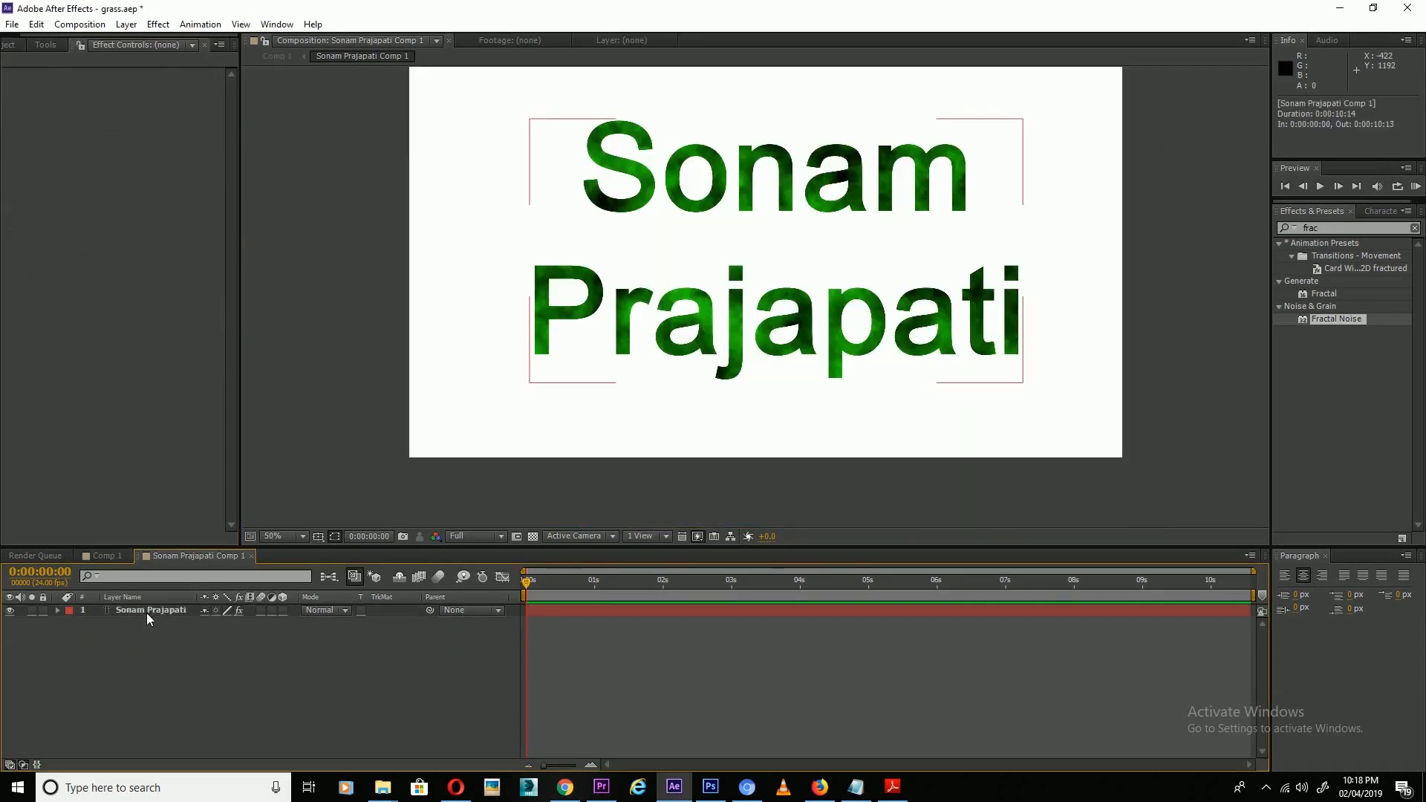
{"action": "left_click", "coordinate": [146, 612]}
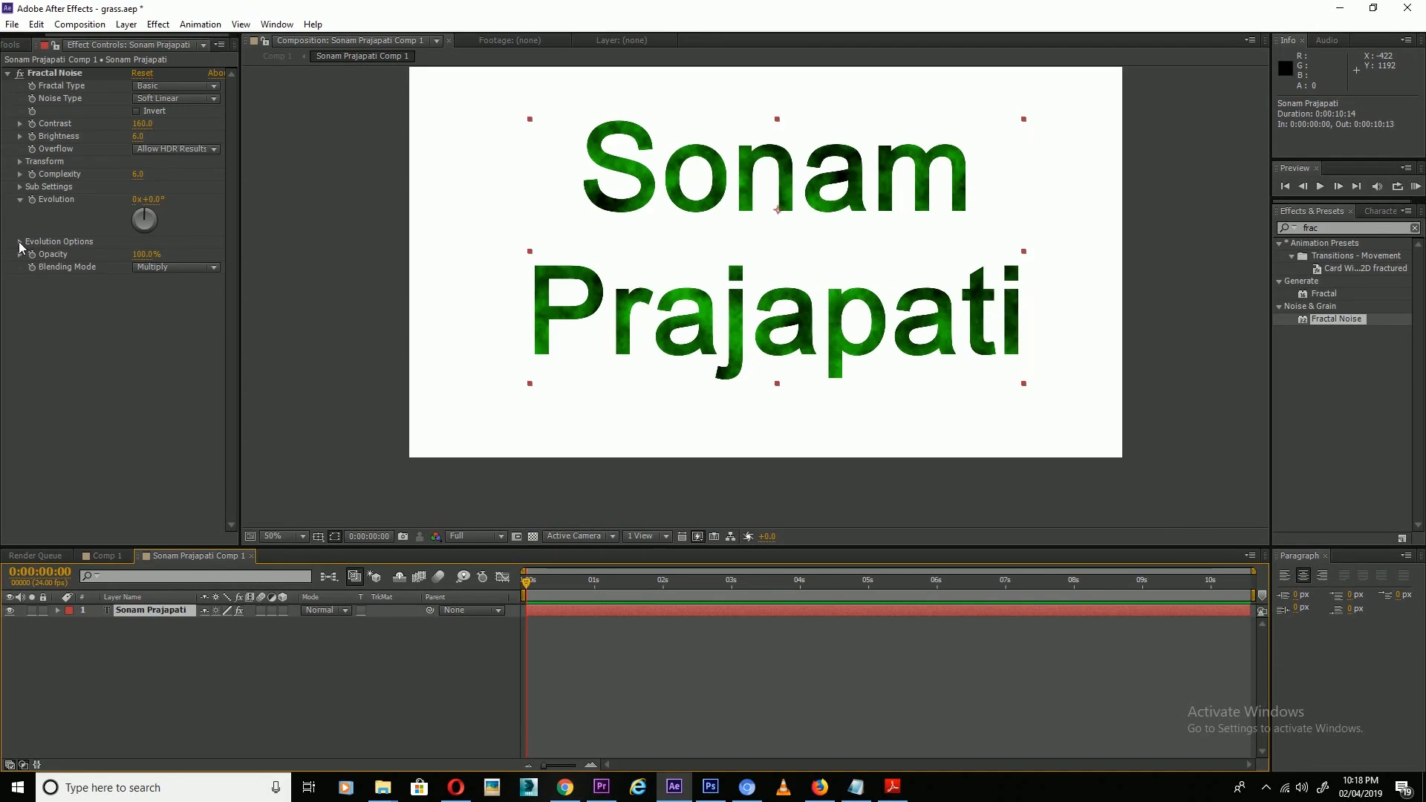
{"action": "left_click", "coordinate": [31, 201], "text": "alt"}
{"action": "type", "text": "time*150"}
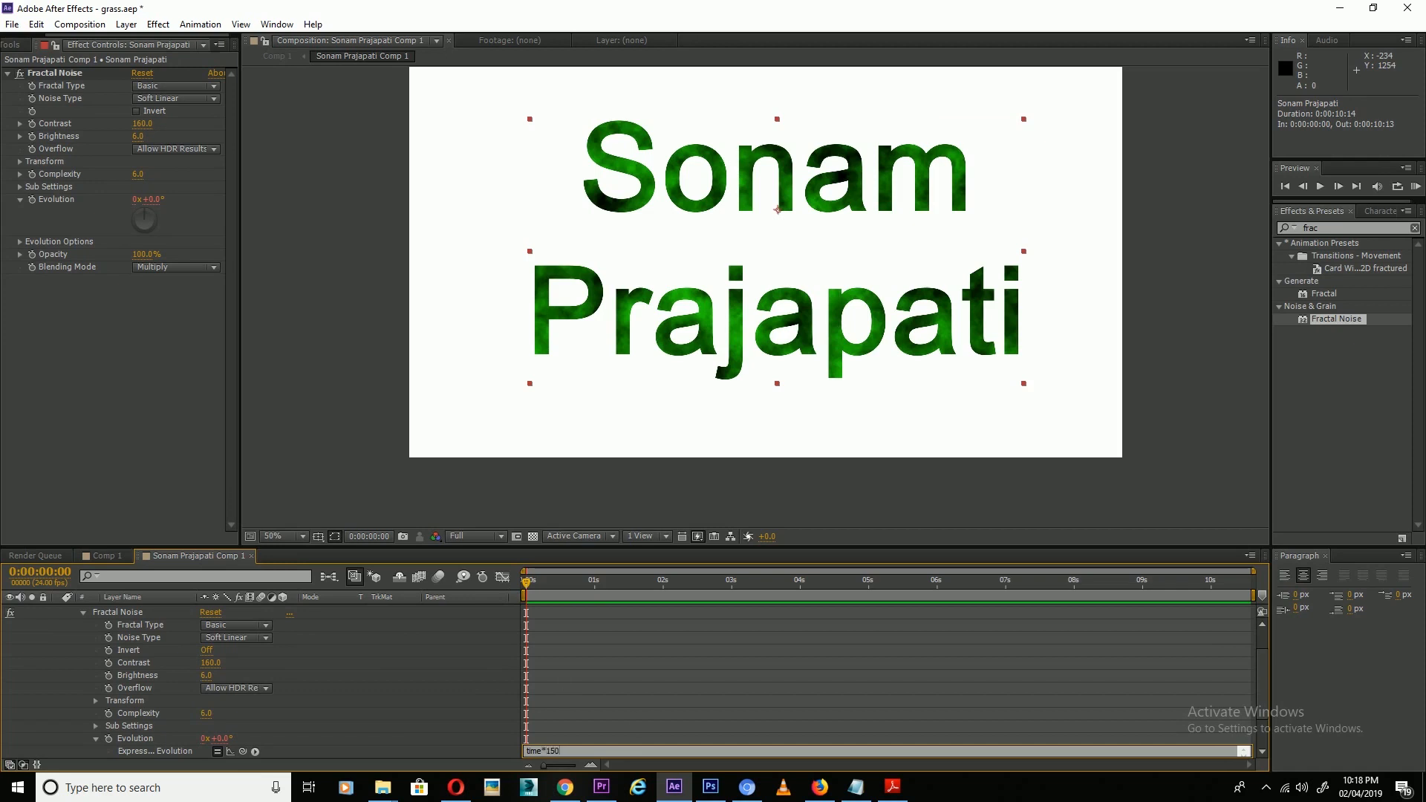
{"action": "left_click", "coordinate": [639, 717]}
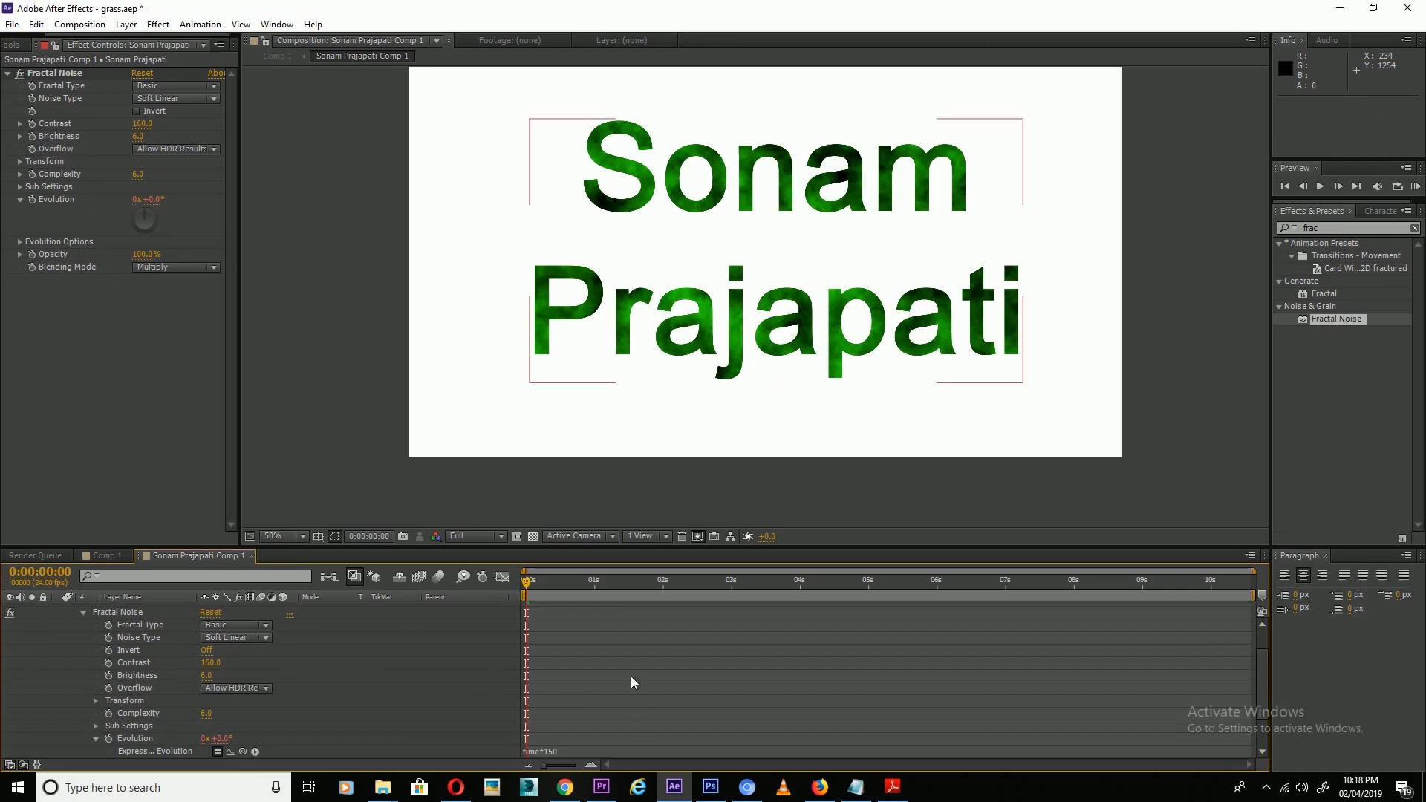
{"action": "left_click", "coordinate": [105, 557]}
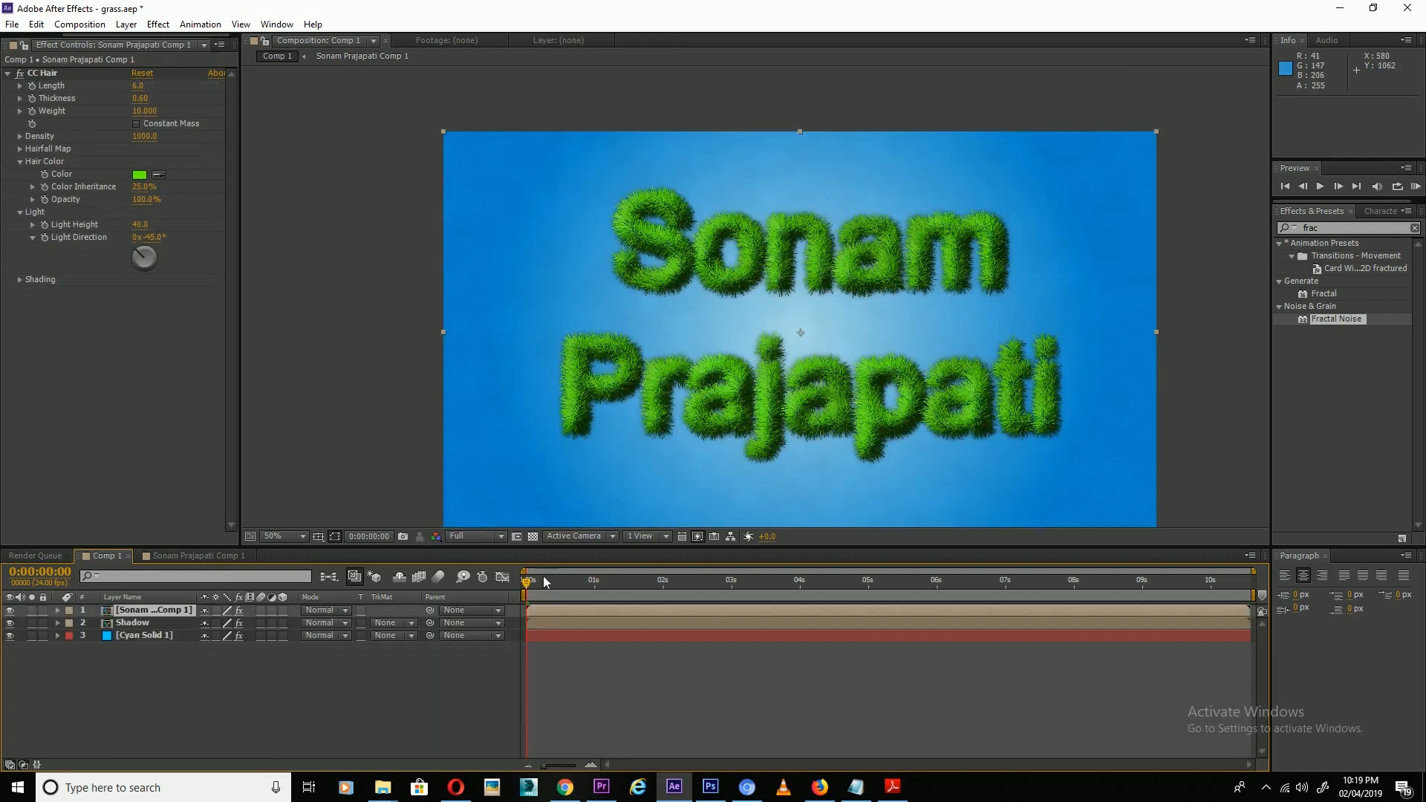